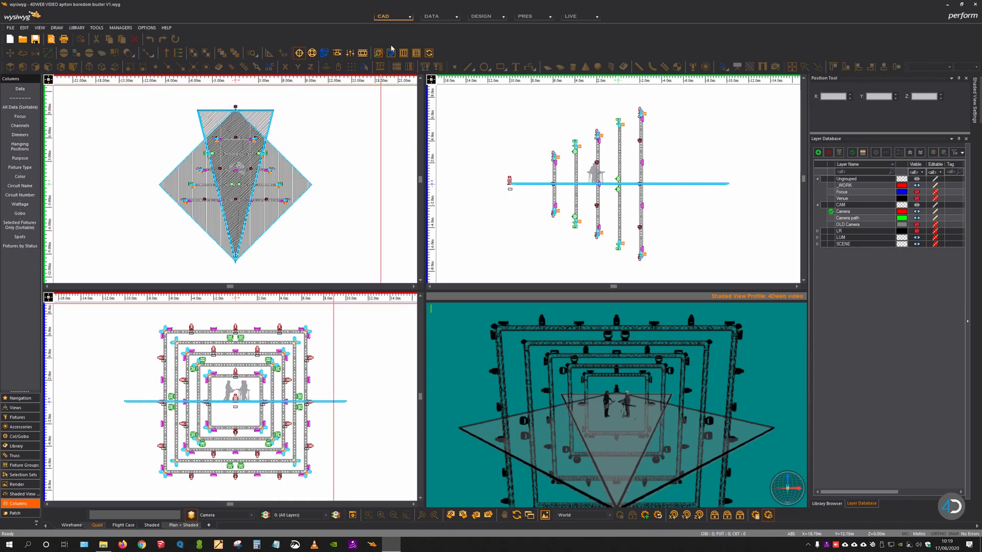
{"action": "left_click", "coordinate": [386, 14]}
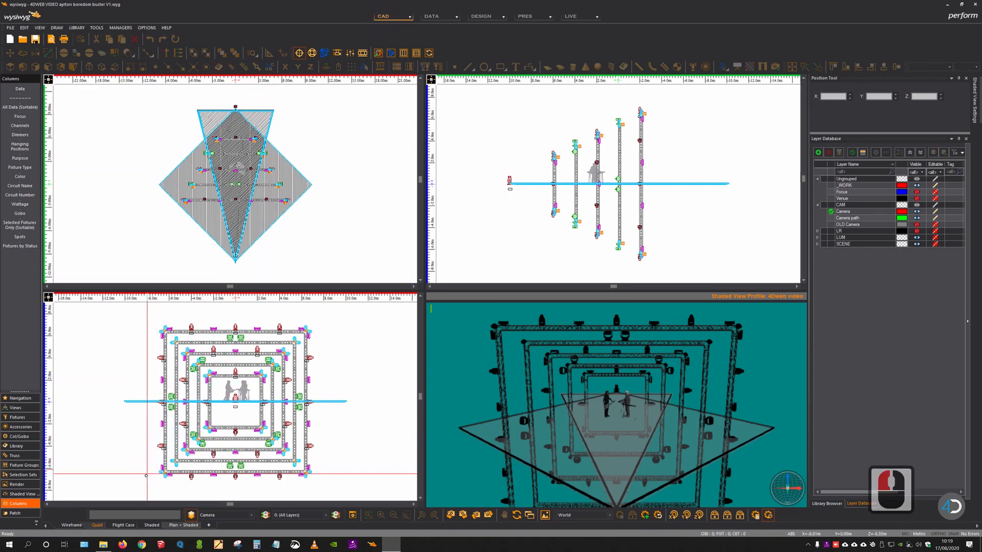
{"action": "left_click", "coordinate": [97, 526]}
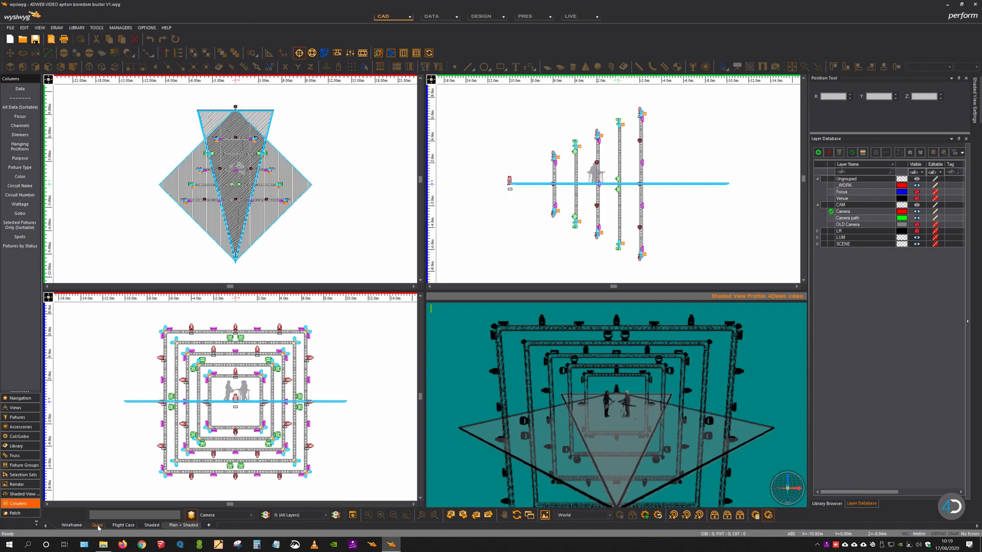
{"action": "left_click", "coordinate": [59, 28]}
{"action": "left_click", "coordinate": [146, 249]}
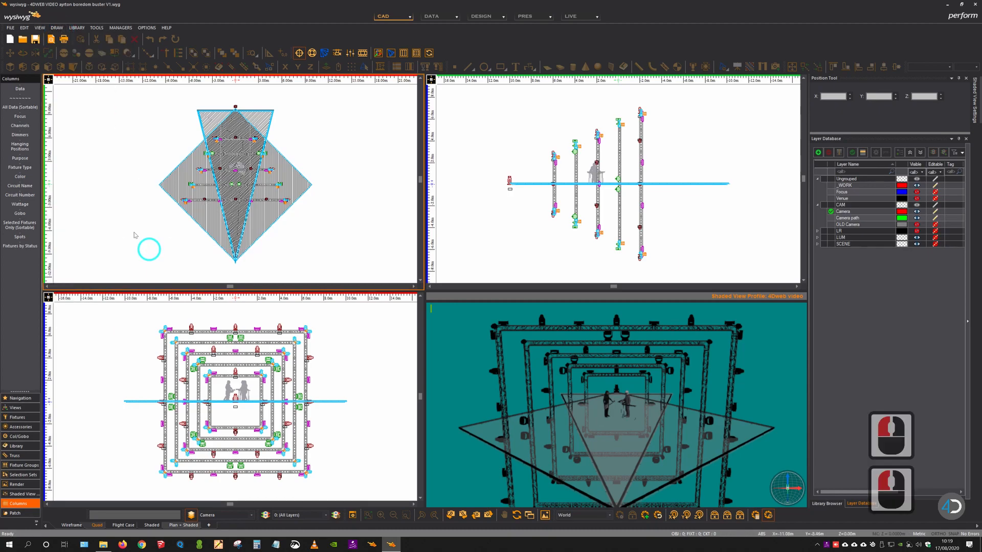
Step: Start drawing a new camera, name it HOME 1 and set its field angle to 70
{"action": "left_click", "coordinate": [57, 27]}
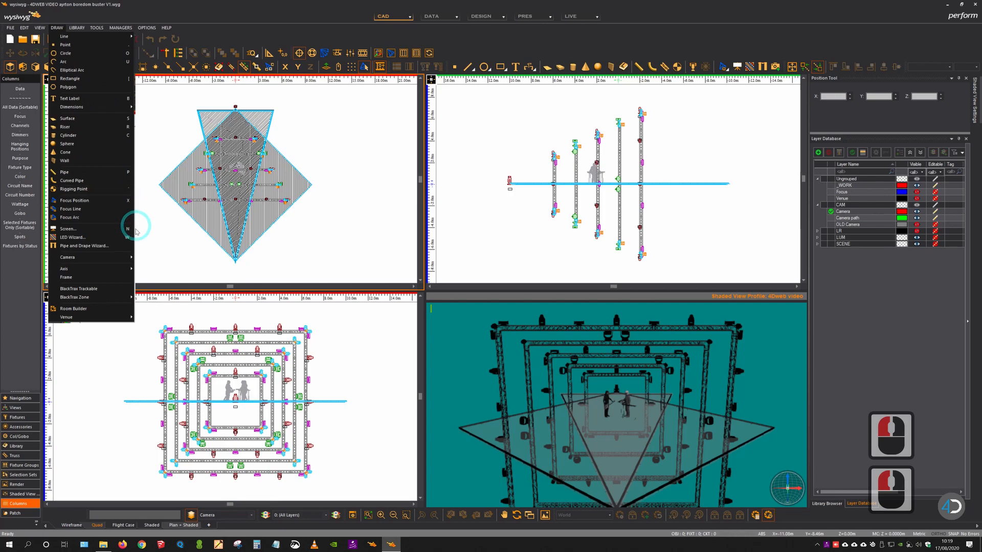
{"action": "mouse_move", "coordinate": [112, 259]}
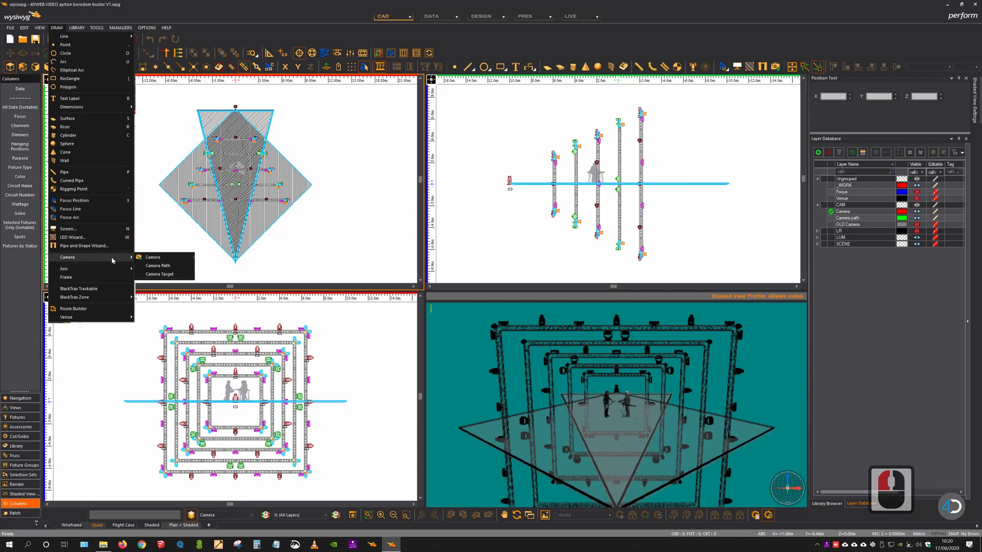
{"action": "left_click", "coordinate": [152, 257]}
{"action": "left_click", "coordinate": [136, 261]}
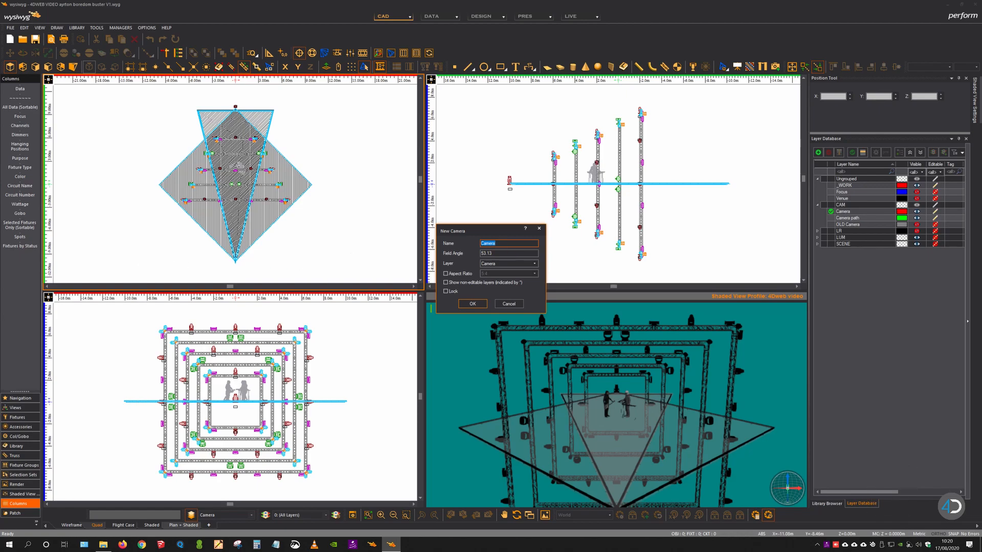
{"action": "type", "text": "HOME 1"}
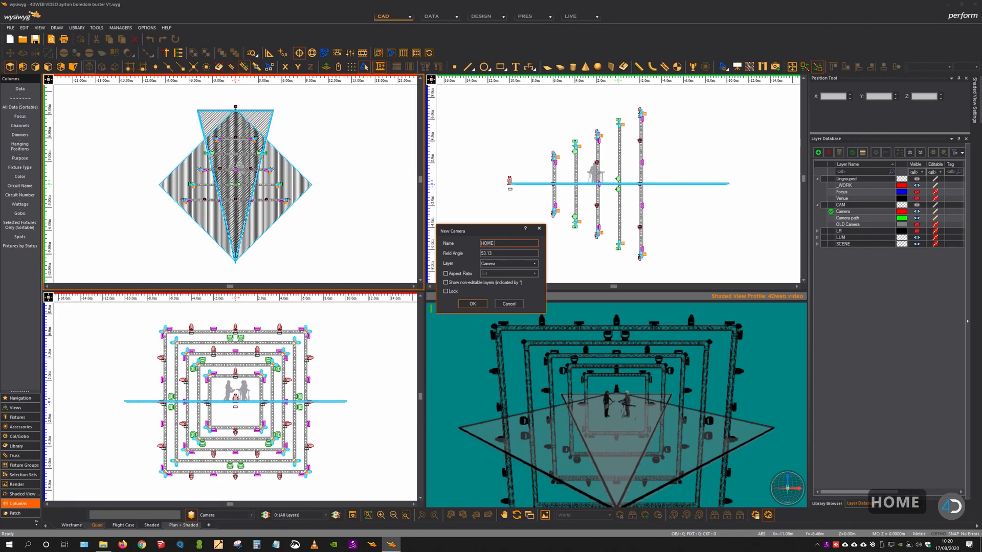
{"action": "double_click", "coordinate": [490, 253]}
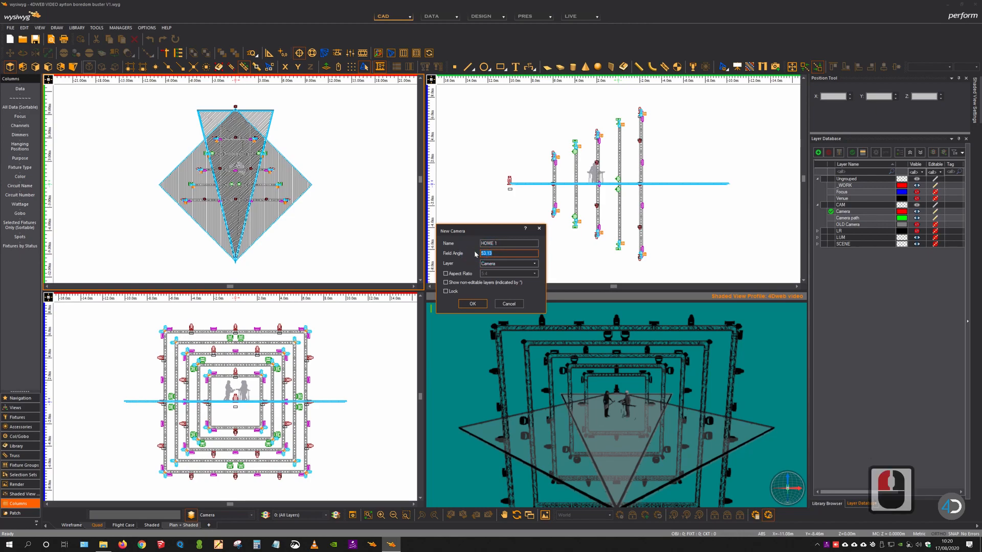
{"action": "type", "text": "70"}
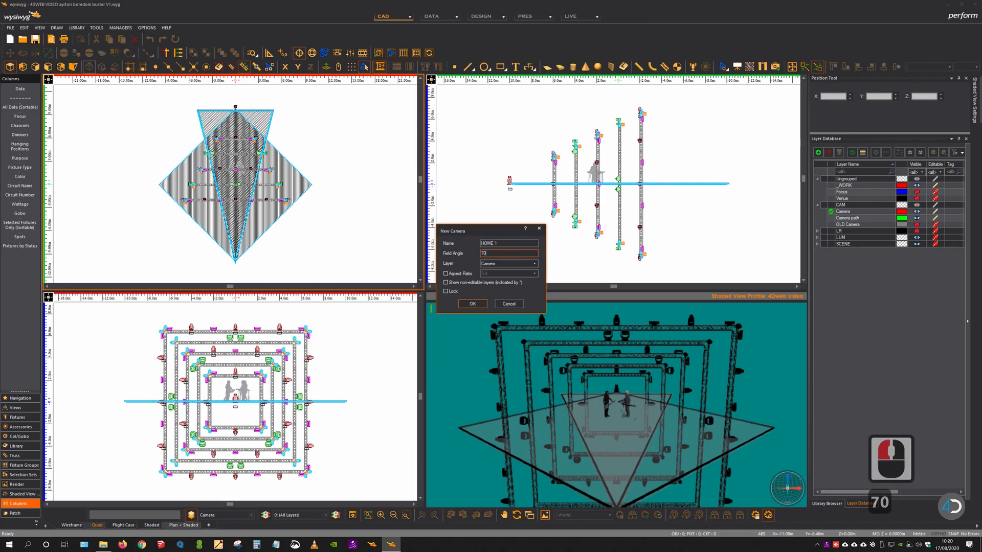
Step: Keep the new camera on the Camera layer, enable a 16:9 aspect ratio, leave it unlocked and accept the settings
{"action": "double_click", "coordinate": [486, 264]}
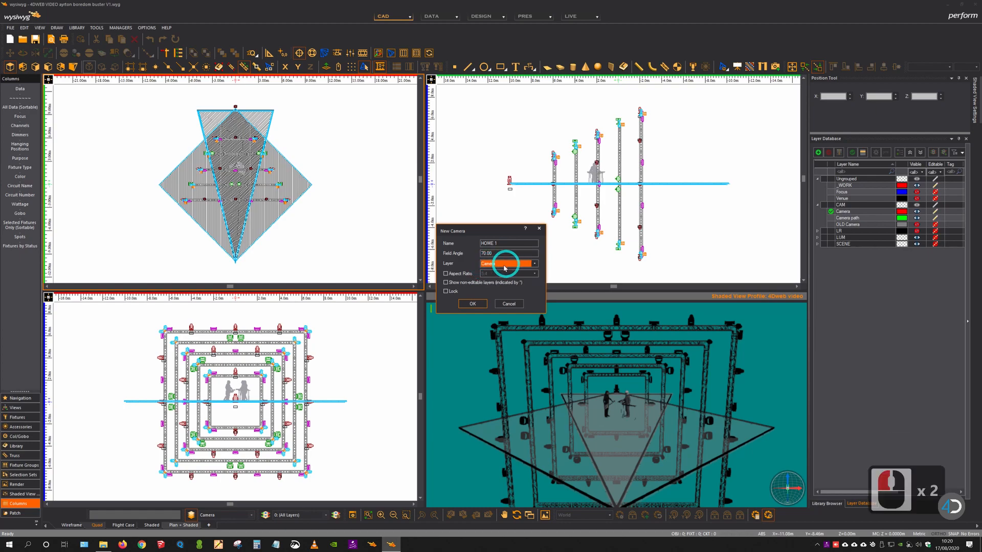
{"action": "left_click", "coordinate": [461, 275]}
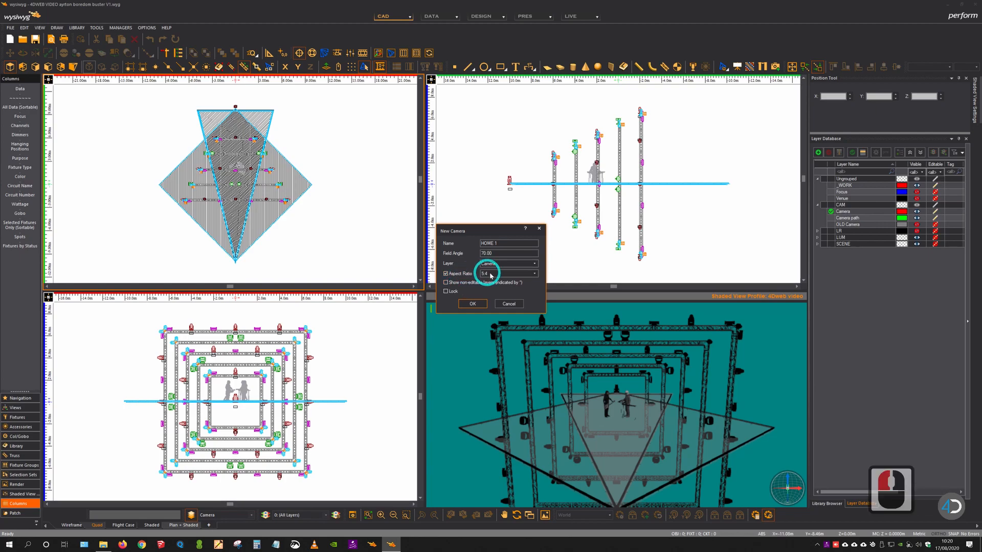
{"action": "left_click", "coordinate": [489, 273]}
{"action": "left_click", "coordinate": [494, 310]}
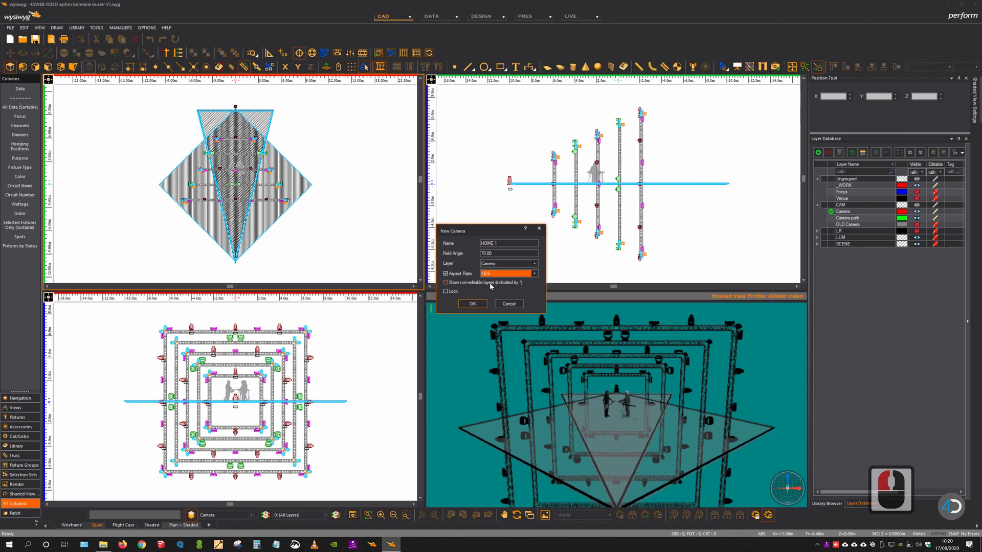
{"action": "left_click", "coordinate": [457, 295]}
{"action": "left_click", "coordinate": [457, 295]}
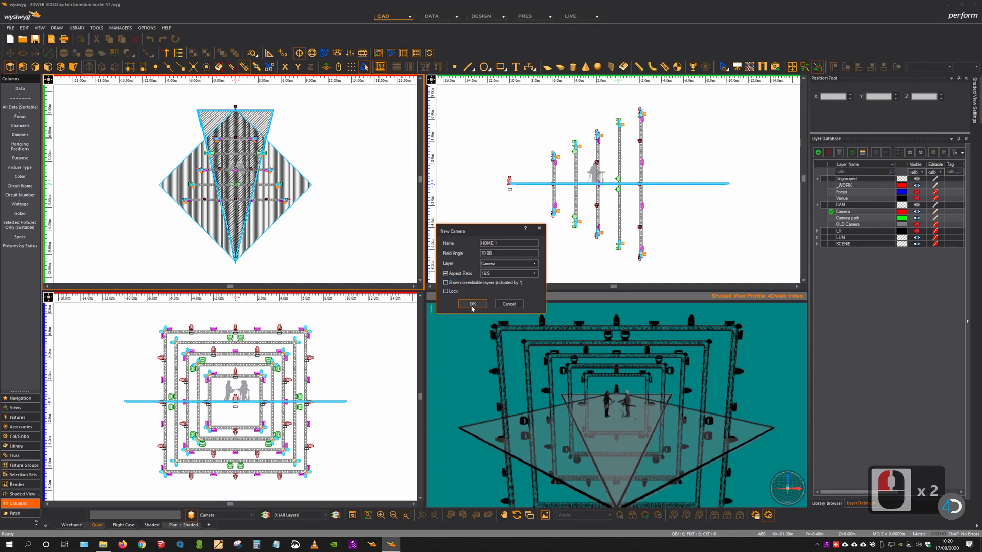
{"action": "left_click", "coordinate": [473, 305]}
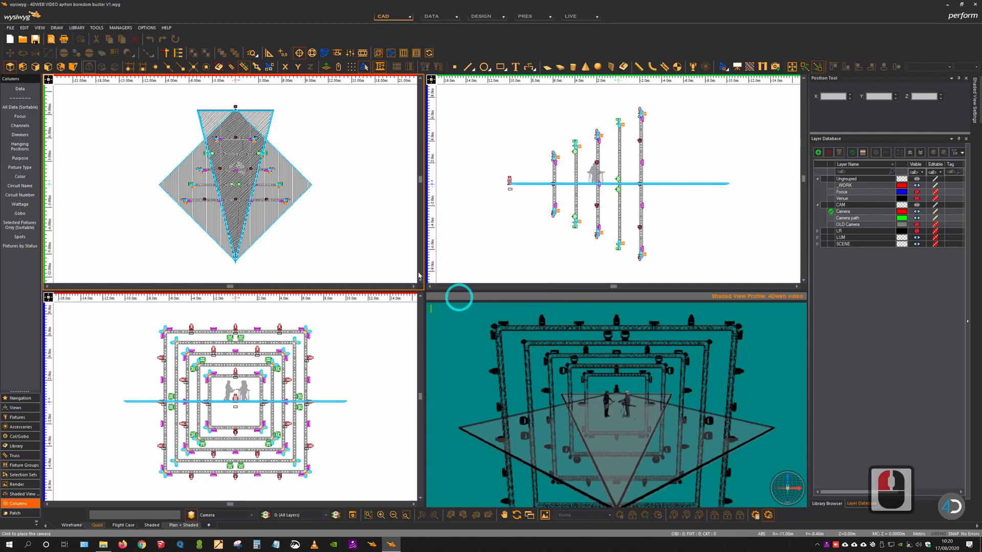
Step: Place the HOME 1 camera on the centre line beyond the stage's front tip in plan view, with its target on the performers
{"action": "scroll", "coordinate": [203, 235], "scroll_direction": "down", "scroll_amount": 1}
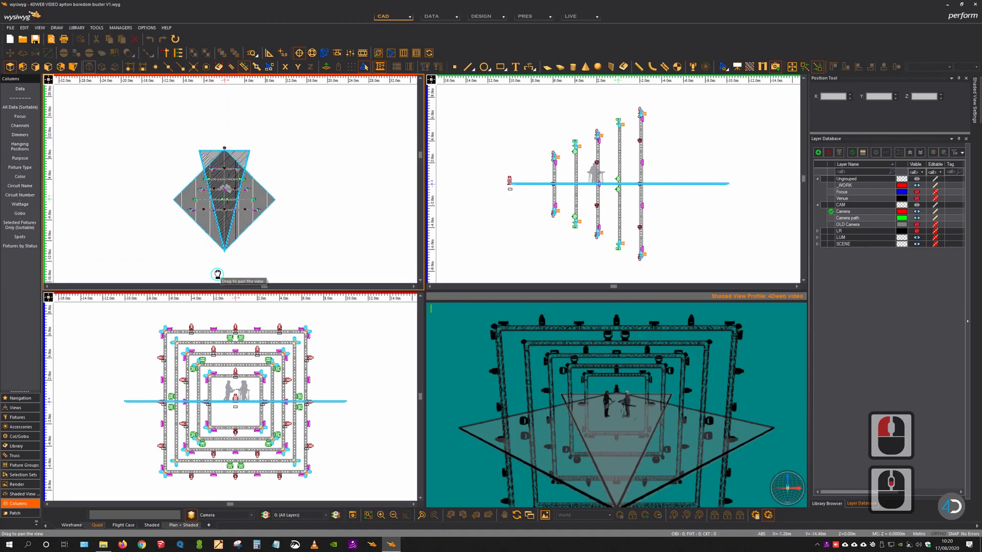
{"action": "middle_click_drag", "start_coordinate": [220, 273], "coordinate": [219, 215]}
{"action": "scroll", "coordinate": [218, 215], "scroll_direction": "up", "scroll_amount": 1}
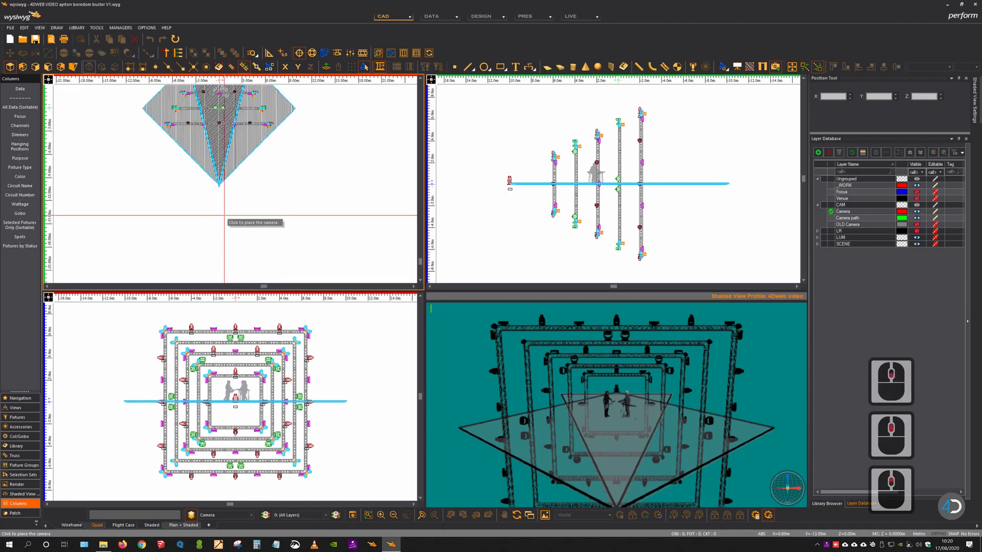
{"action": "left_click", "coordinate": [219, 241]}
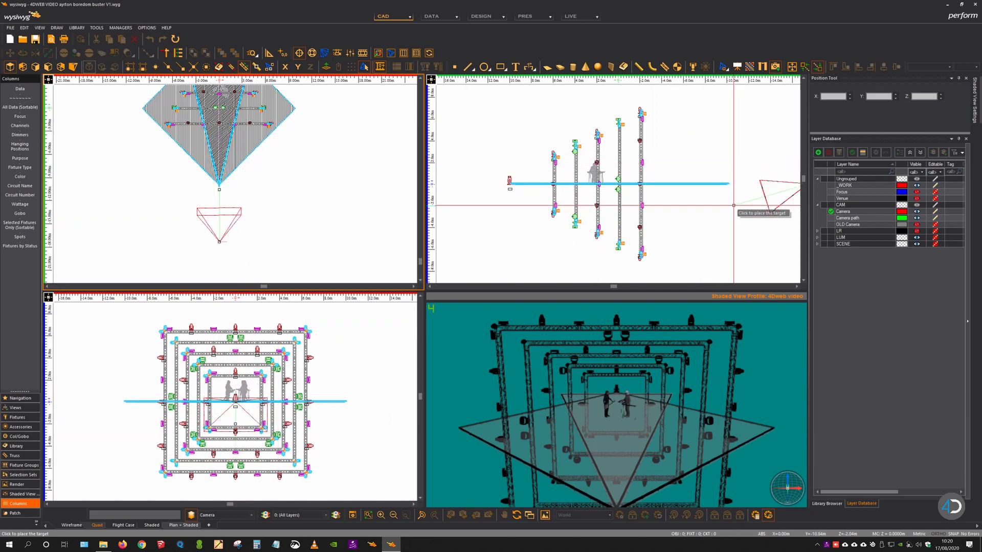
{"action": "middle_click_drag", "start_coordinate": [204, 164], "coordinate": [219, 223]}
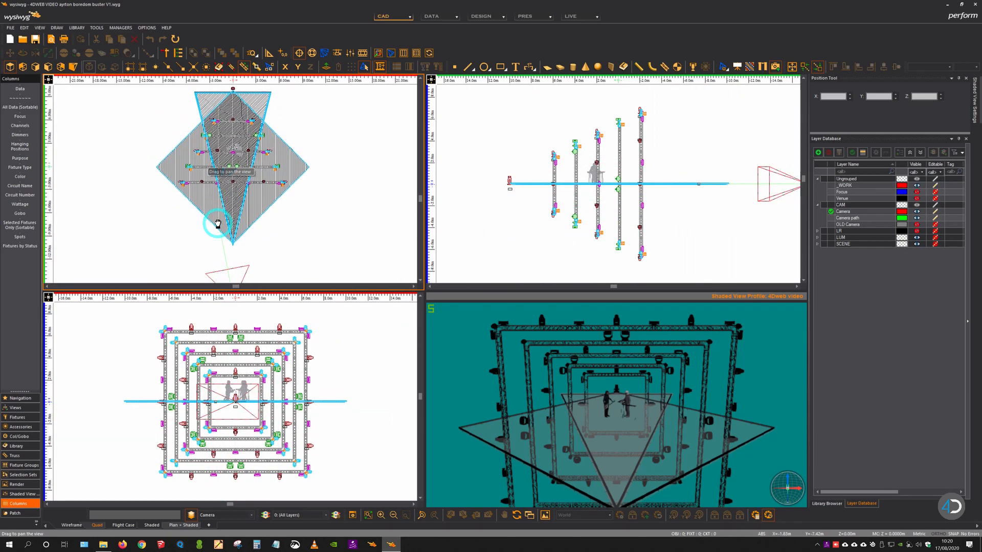
{"action": "left_click", "coordinate": [233, 149]}
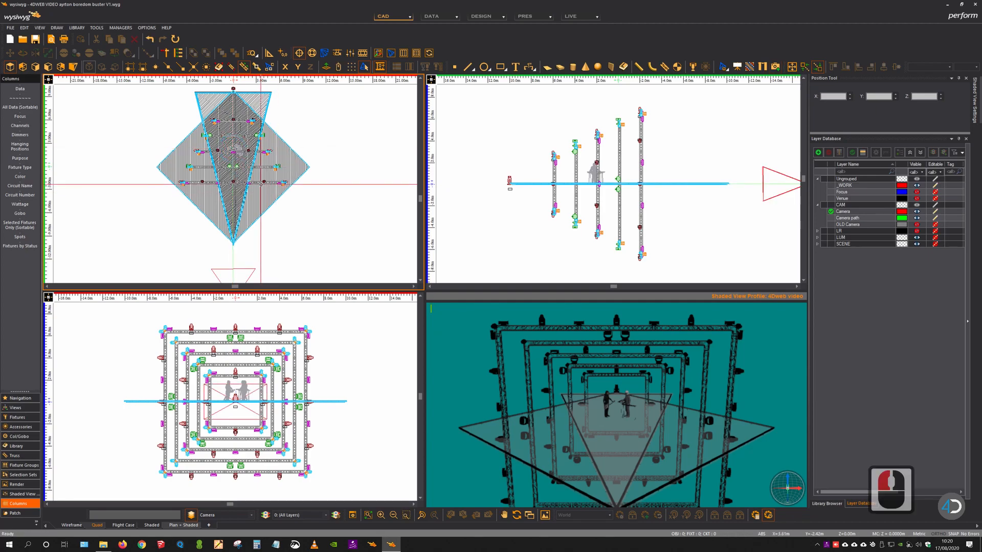
Step: Select the placed camera in the side view and look through HOME 1 in the shaded view
{"action": "key", "text": "Caps_Lock"}
{"action": "key", "text": "z"}
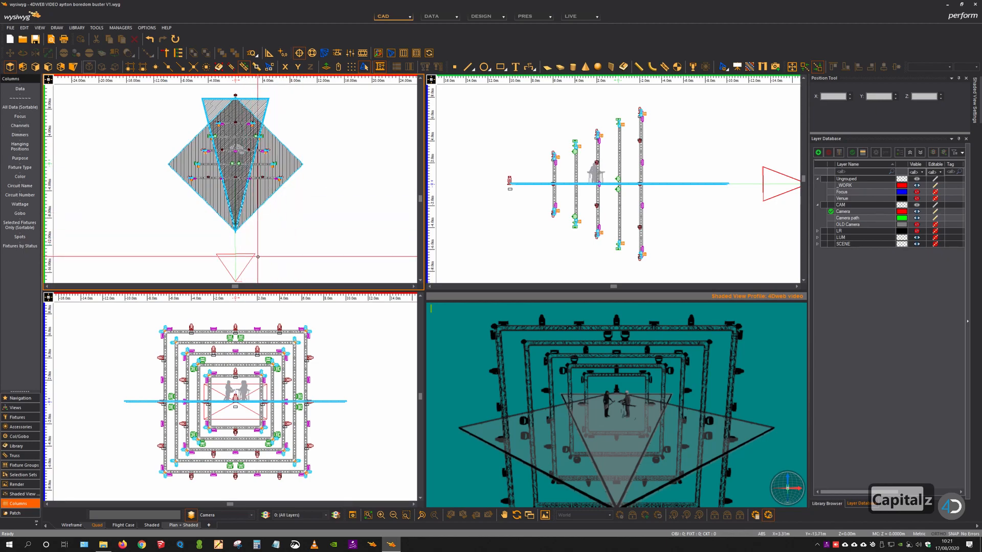
{"action": "left_click", "coordinate": [765, 193]}
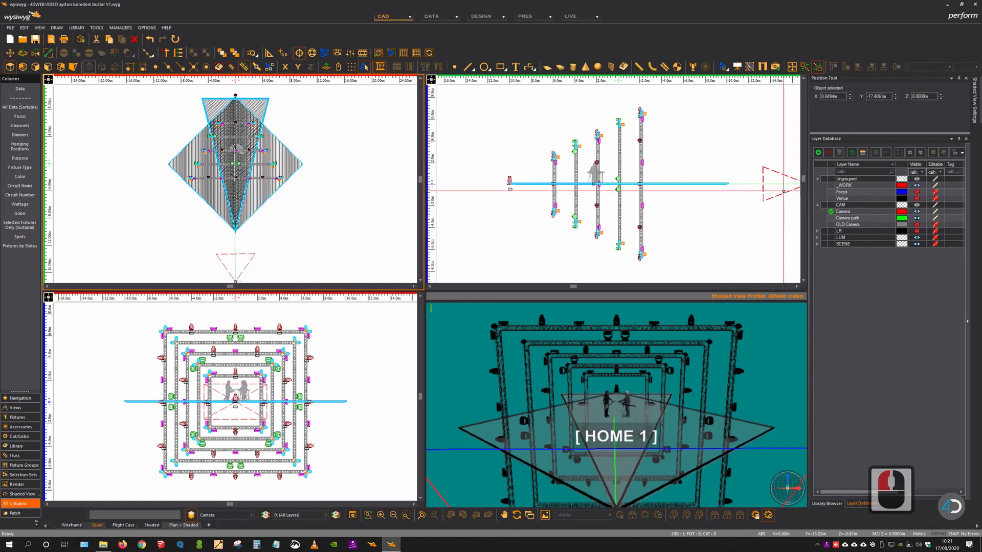
{"action": "left_click", "coordinate": [597, 483]}
{"action": "left_click", "coordinate": [591, 515]}
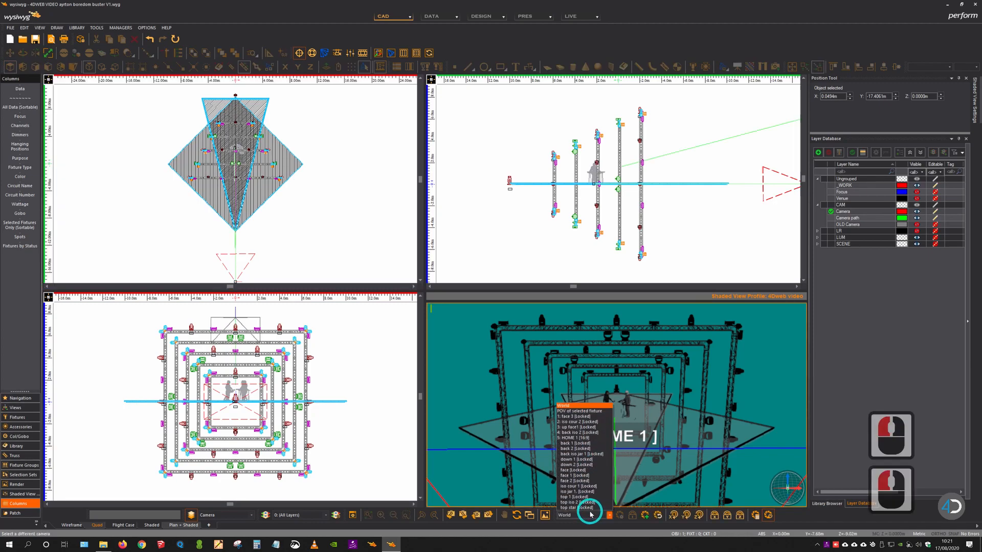
{"action": "left_click", "coordinate": [578, 439]}
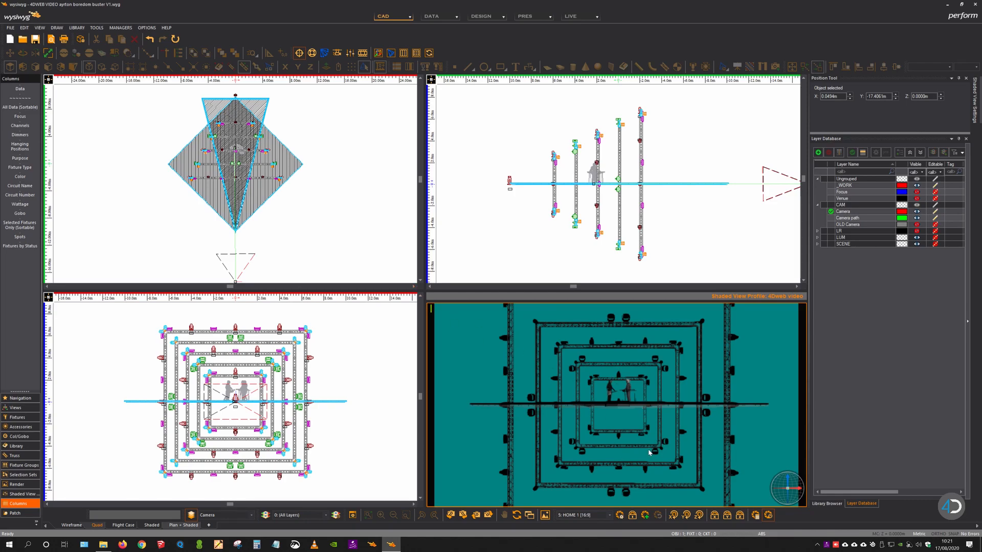
Step: Switch the shaded view back to the World camera and orbit it to a raised, angled view of the truss frames and stage
{"action": "left_click", "coordinate": [598, 516]}
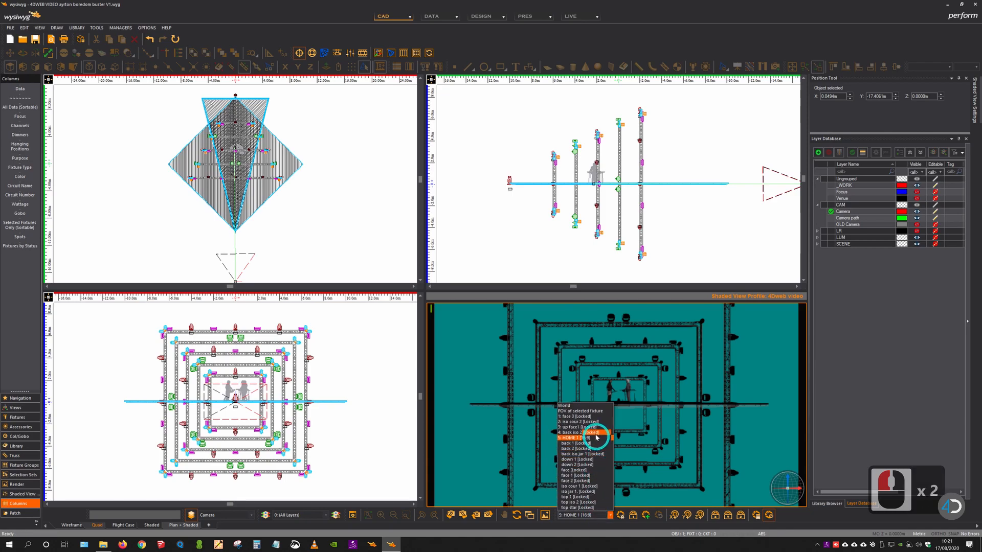
{"action": "left_click", "coordinate": [603, 406]}
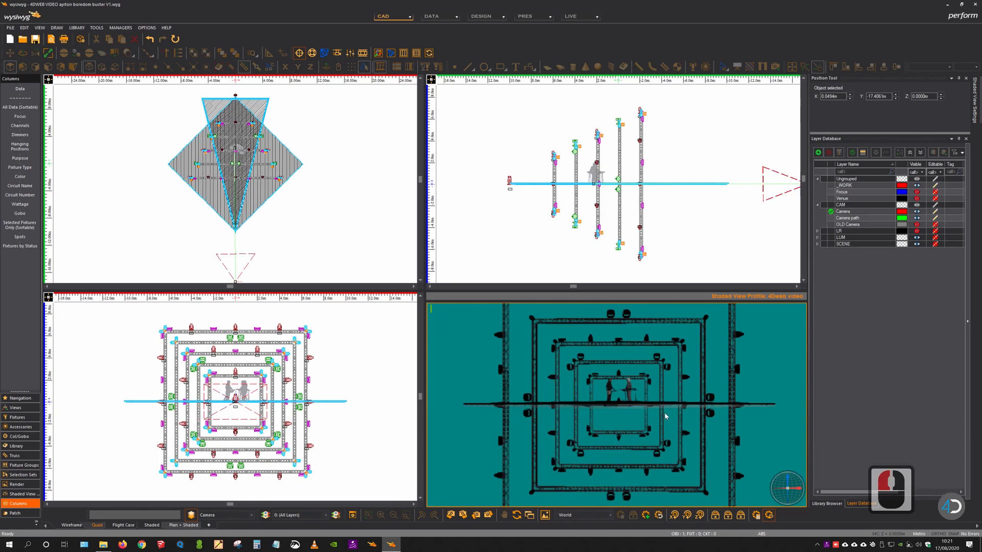
{"action": "mouse_move", "coordinate": [684, 392]}
{"action": "left_mouse_down"}
{"action": "mouse_move", "coordinate": [668, 432]}
{"action": "mouse_move", "coordinate": [631, 441]}
{"action": "mouse_move", "coordinate": [640, 434]}
{"action": "left_mouse_up"}
{"action": "double_click", "coordinate": [640, 434]}
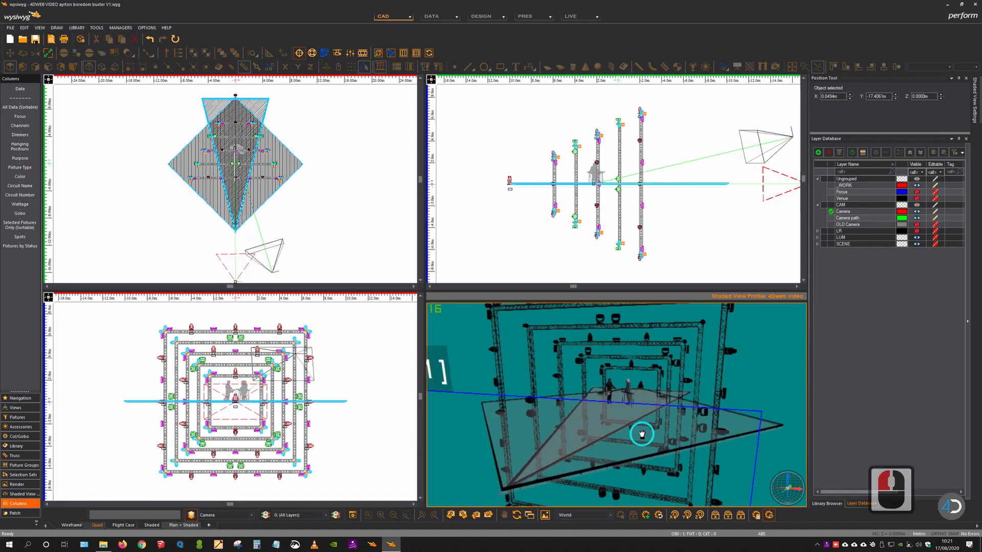
{"action": "scroll", "coordinate": [619, 439], "scroll_direction": "down", "scroll_amount": 3, "text": "ctrl"}
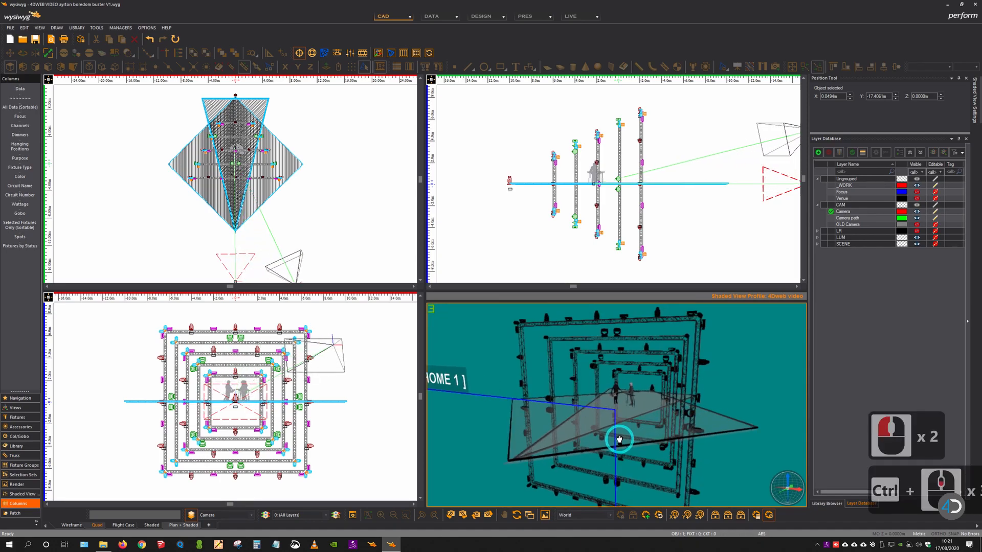
{"action": "scroll", "coordinate": [591, 486], "scroll_direction": "down", "scroll_amount": 2, "text": "ctrl"}
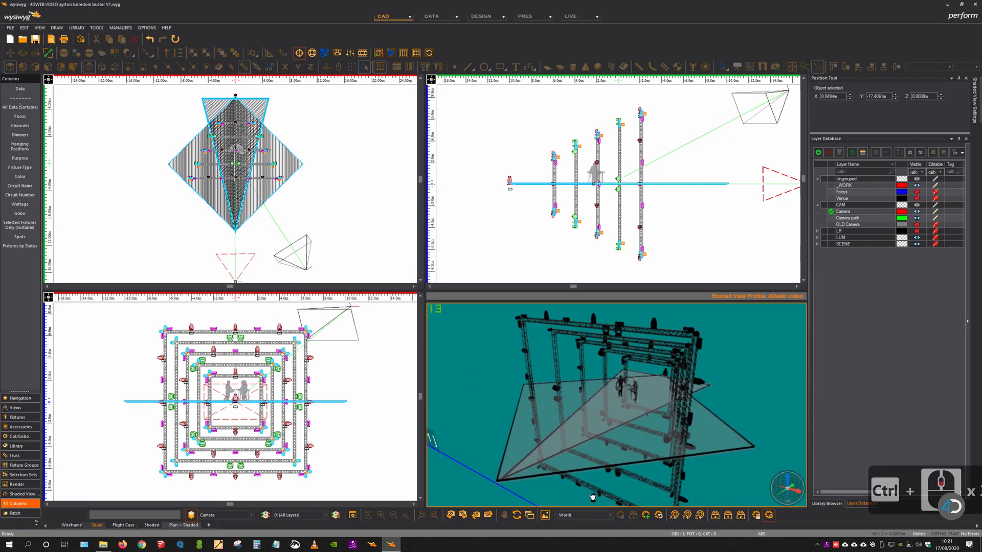
{"action": "scroll", "coordinate": [594, 496], "scroll_direction": "down", "scroll_amount": 2, "text": "ctrl"}
{"action": "left_click_drag", "start_coordinate": [592, 503], "coordinate": [593, 498], "text": "ctrl"}
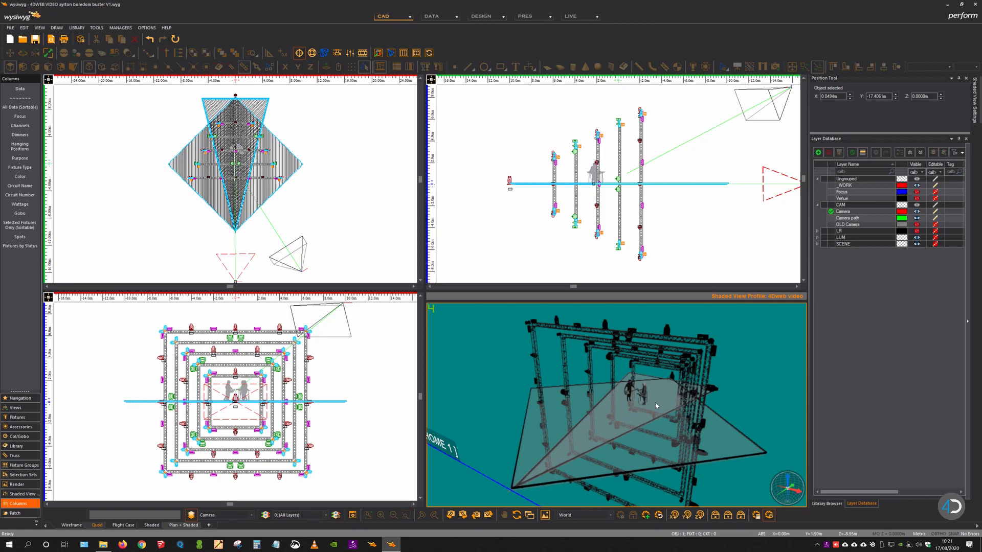
{"action": "left_click", "coordinate": [645, 515]}
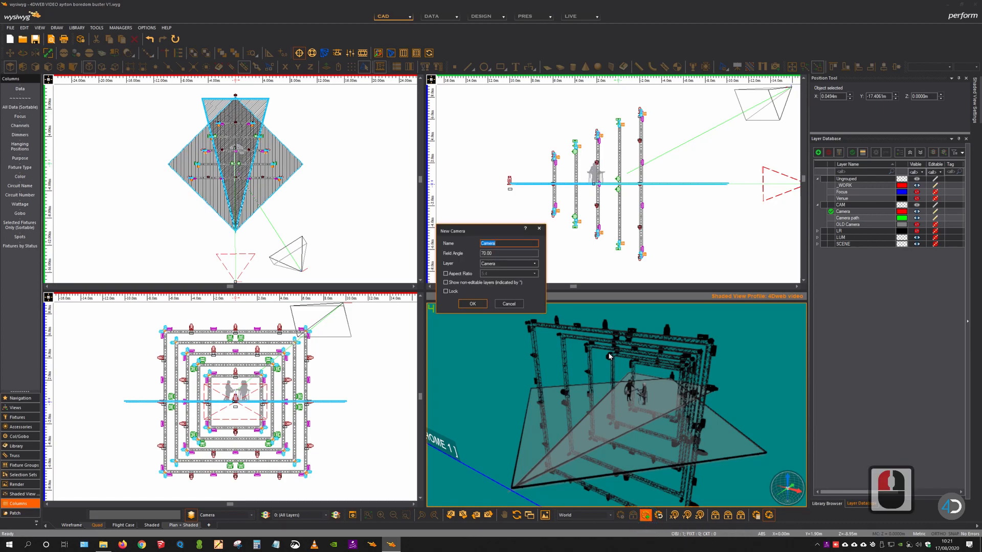
{"action": "left_click", "coordinate": [509, 304]}
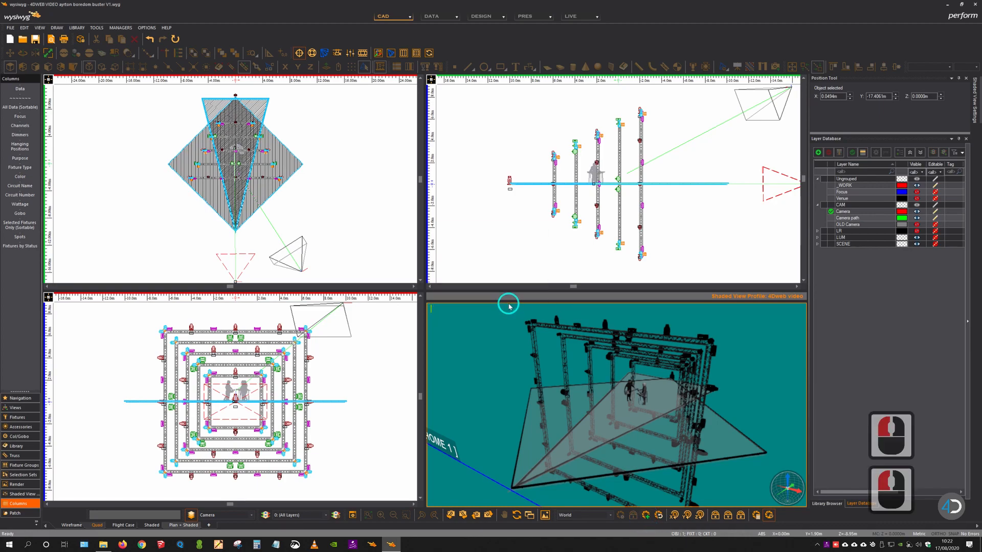
{"action": "right_click", "coordinate": [616, 408]}
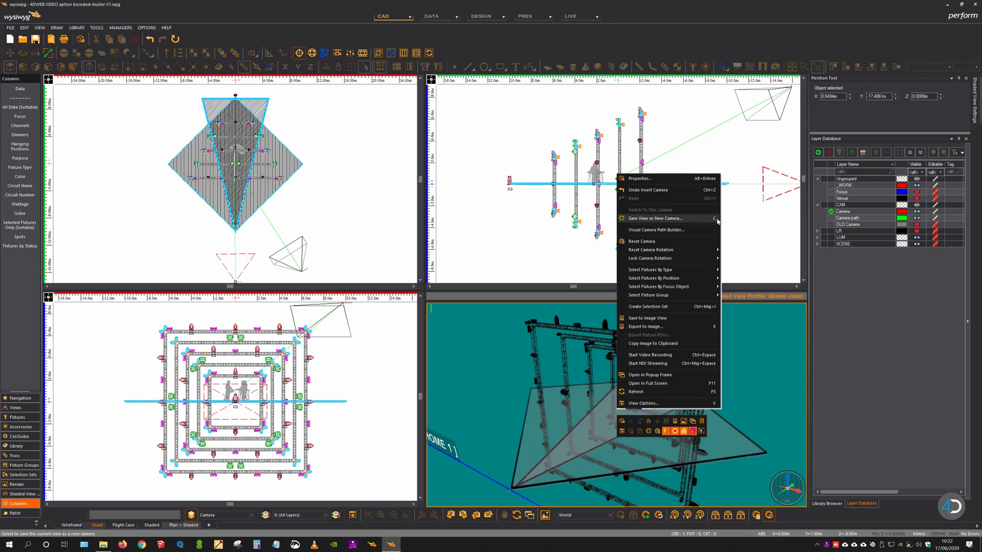
{"action": "left_click", "coordinate": [754, 338]}
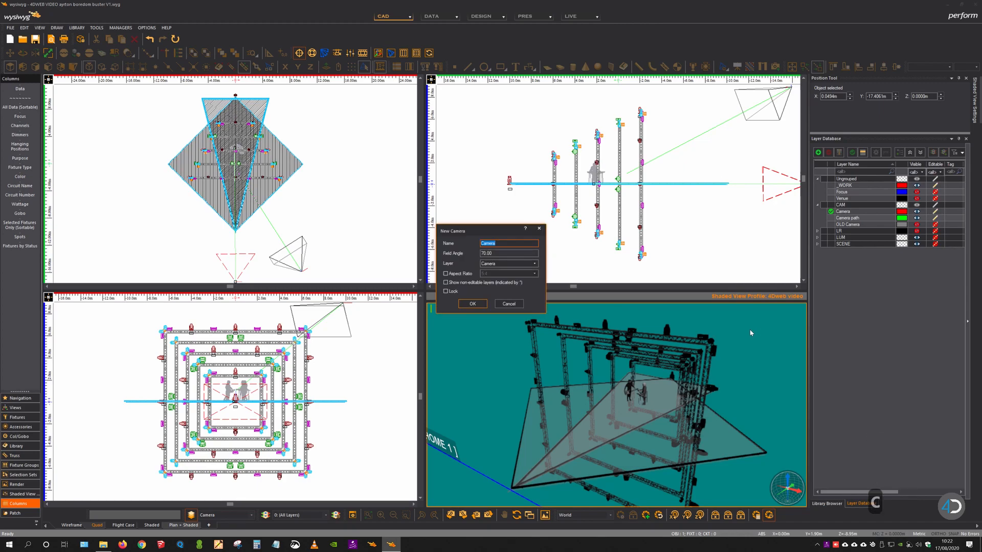
Step: Name the new camera HOME 2, keep it on the Camera layer and accept the settings
{"action": "type", "text": "HOME 2"}
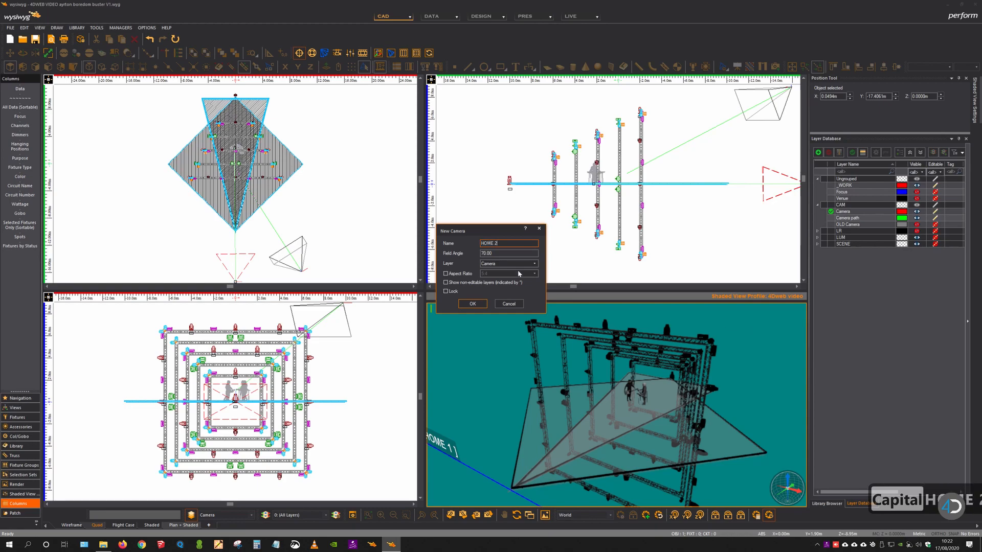
{"action": "double_click", "coordinate": [492, 263]}
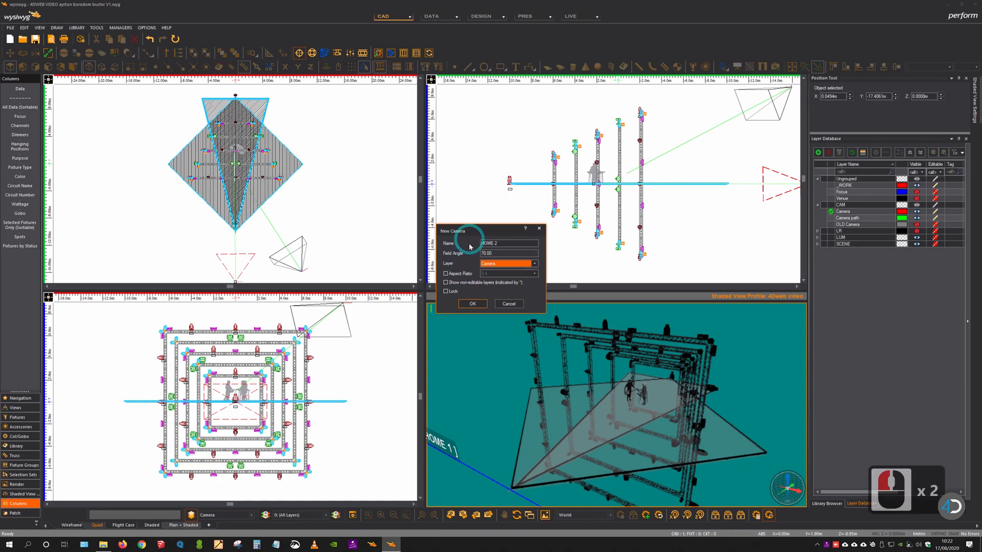
{"action": "left_click", "coordinate": [473, 304]}
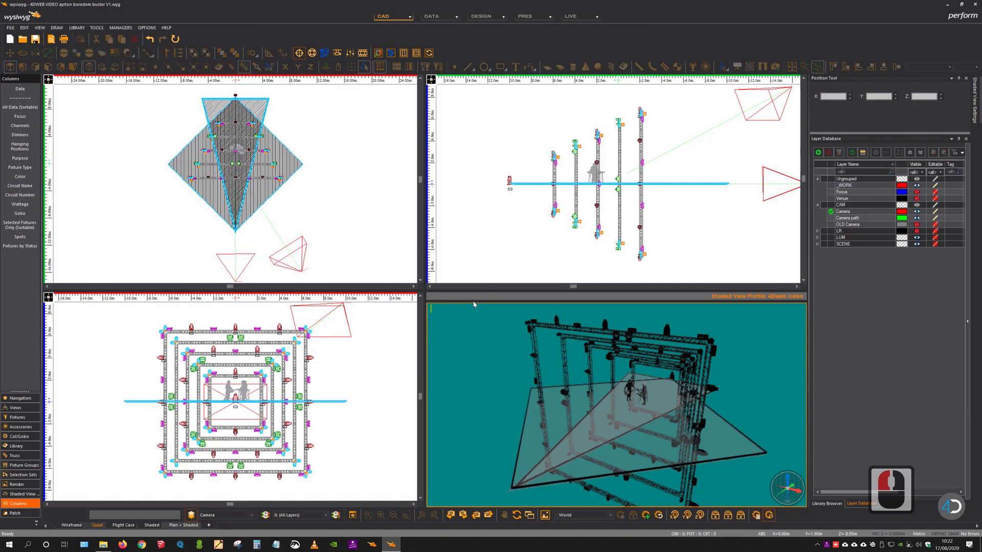
Step: Select the HOME 1 and HOME 2 cameras in turn in plan view and look through HOME 1 in the shaded view
{"action": "left_click", "coordinate": [240, 254]}
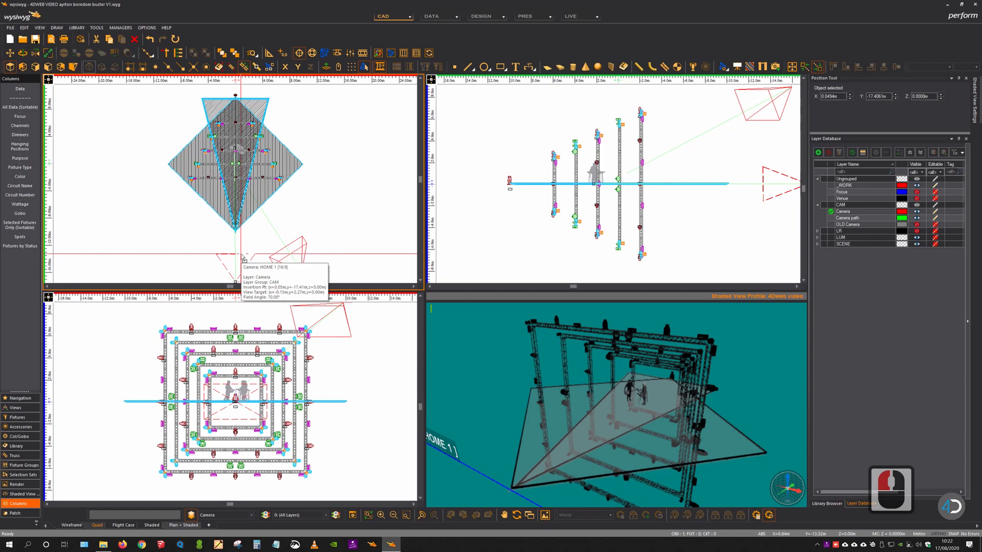
{"action": "left_click", "coordinate": [301, 239]}
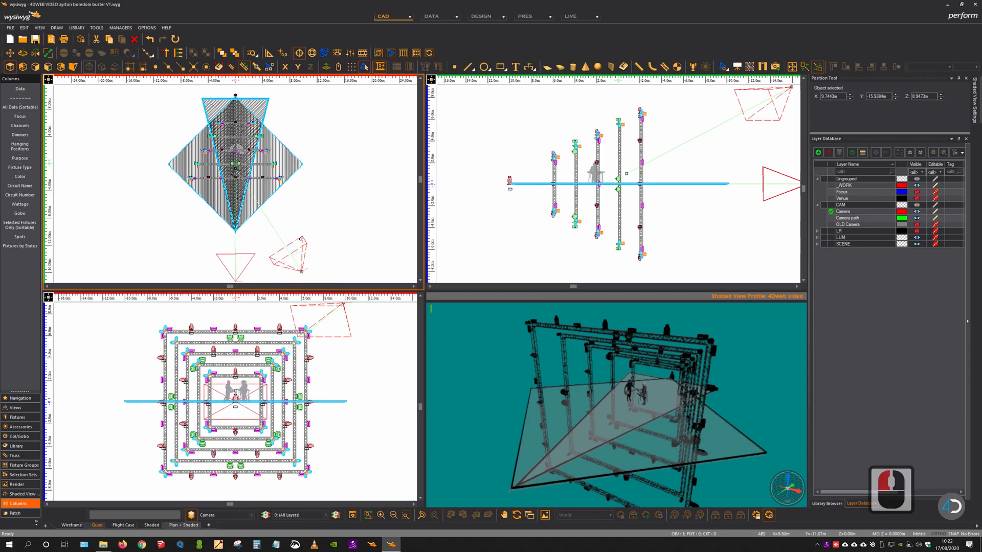
{"action": "left_click", "coordinate": [571, 492]}
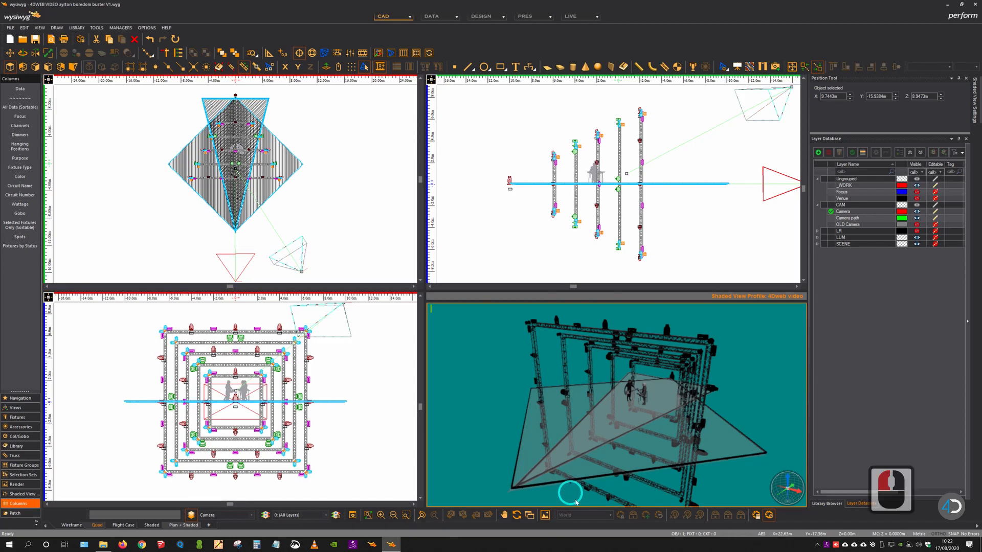
{"action": "left_click", "coordinate": [577, 515]}
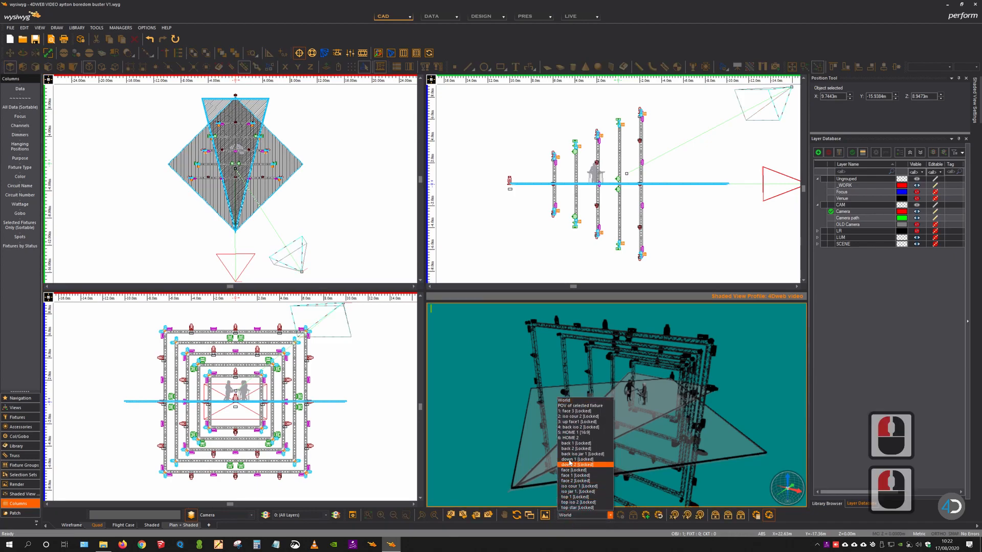
{"action": "left_click", "coordinate": [569, 432]}
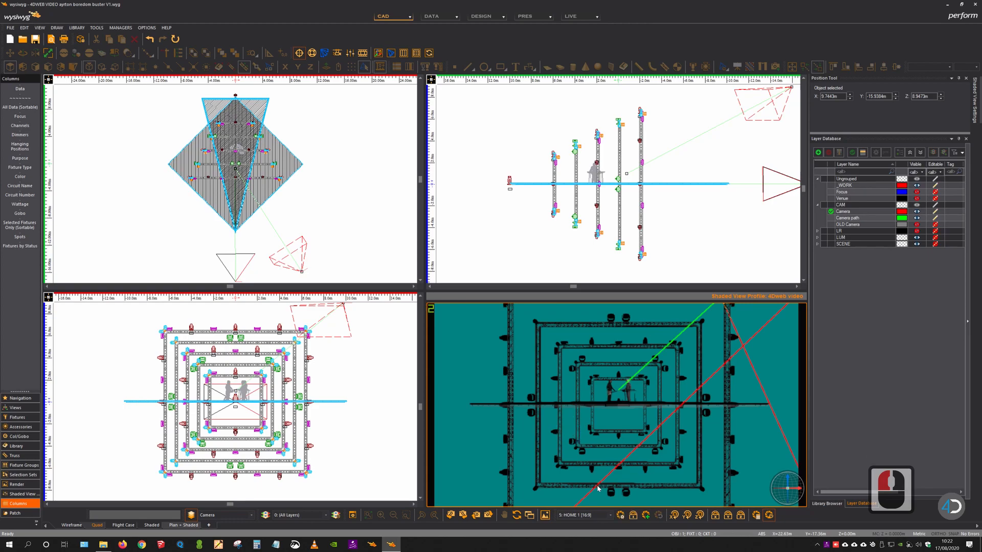
Step: Switch the shaded view to the HOME 2 camera and lock that camera
{"action": "left_click", "coordinate": [583, 515]}
{"action": "left_click", "coordinate": [580, 438]}
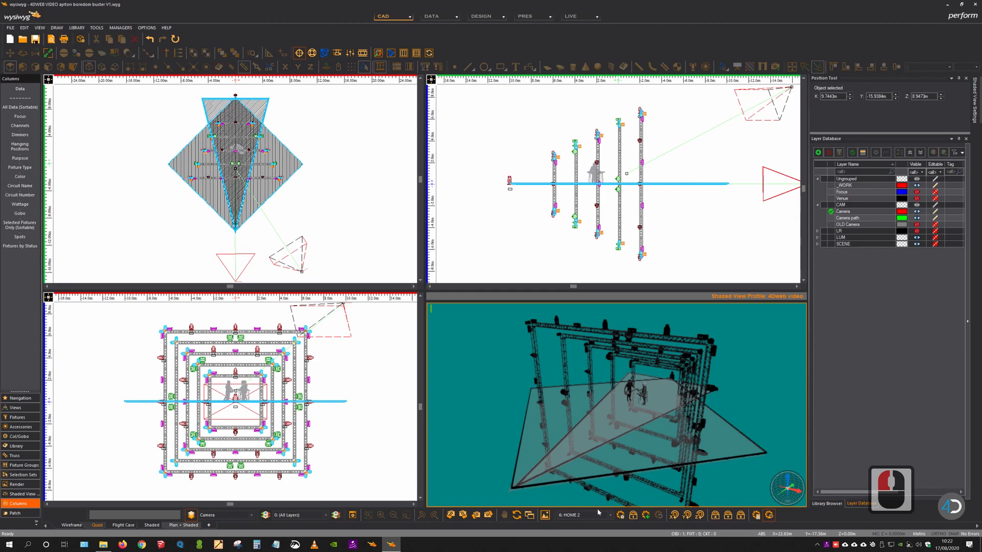
{"action": "left_click", "coordinate": [634, 515]}
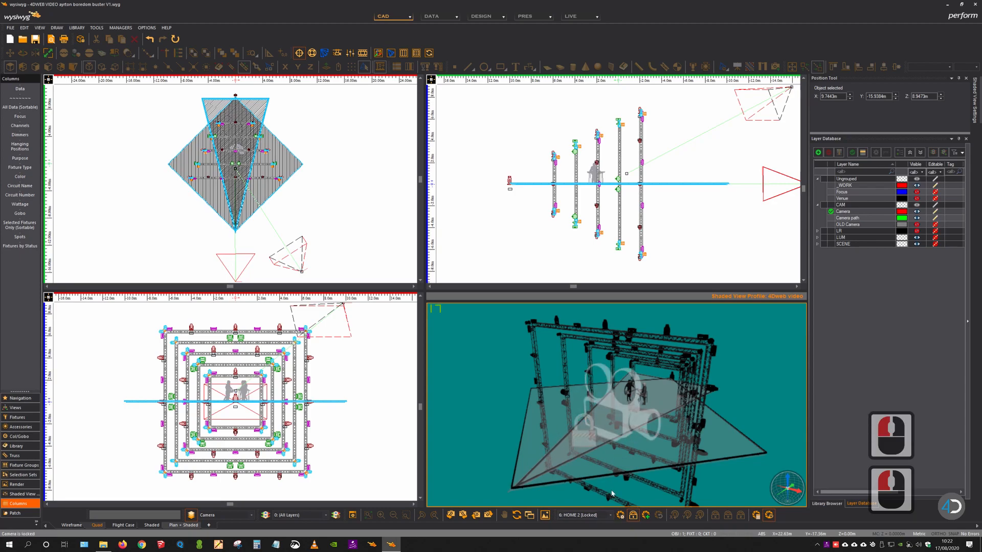
Step: Look through HOME 1 in the shaded view, lock that camera and unlock it again
{"action": "left_click", "coordinate": [614, 520]}
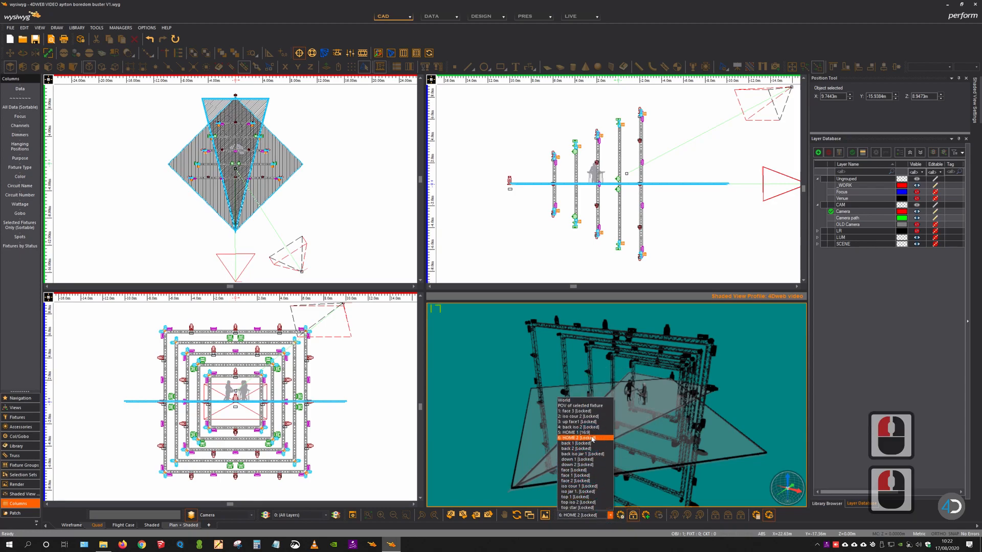
{"action": "left_click", "coordinate": [624, 484]}
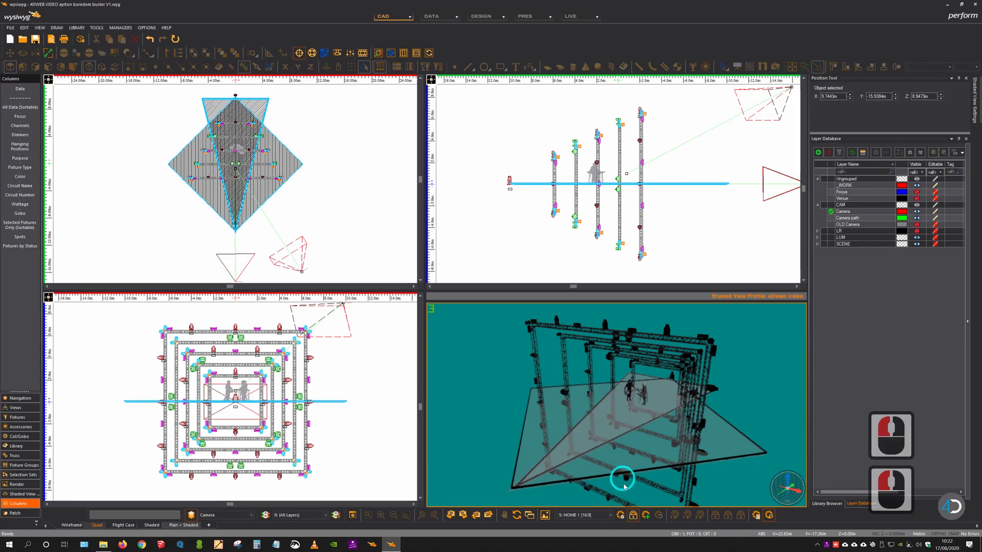
{"action": "left_click", "coordinate": [630, 517]}
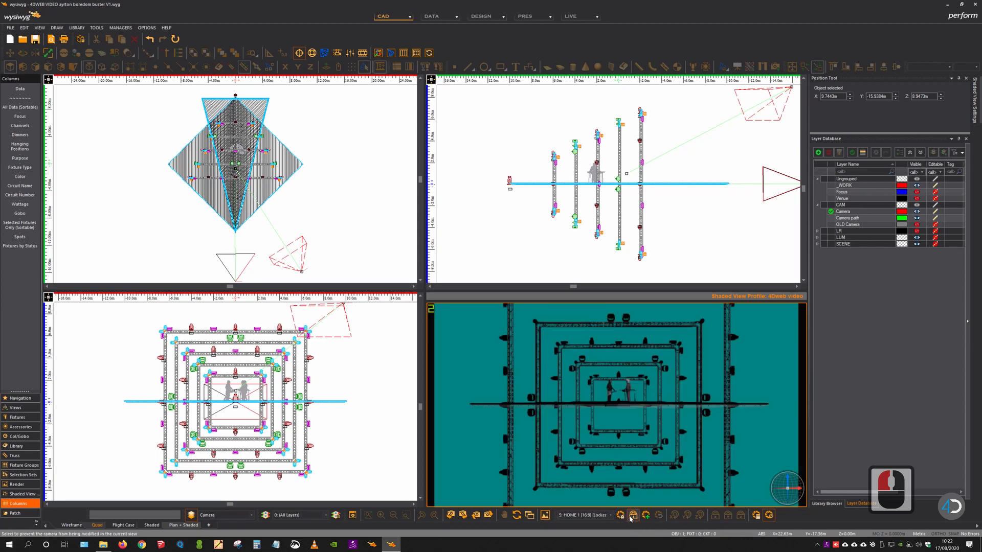
{"action": "left_click", "coordinate": [633, 515]}
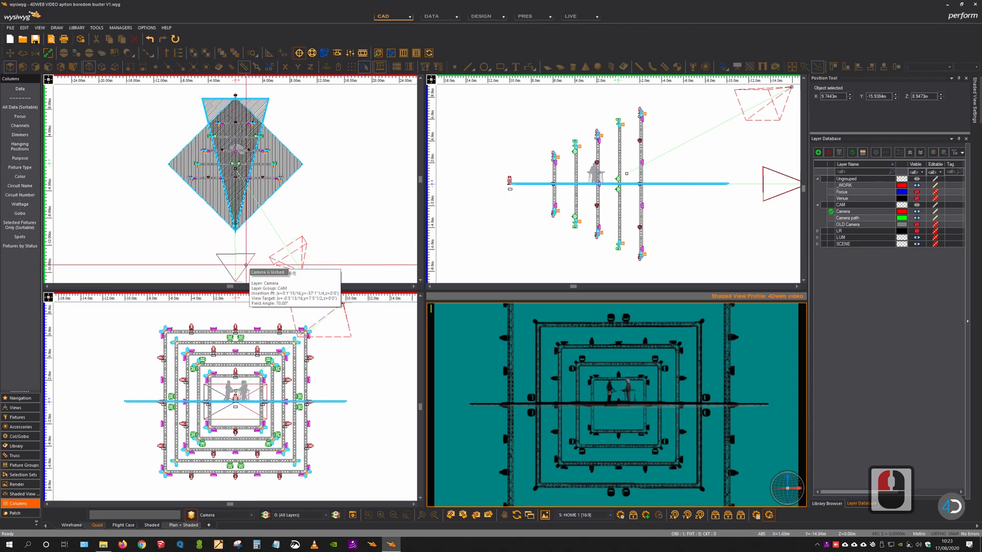
Step: Try moving the unlocked HOME 1 camera off the centre line in plan view and undo the move
{"action": "left_click", "coordinate": [250, 256]}
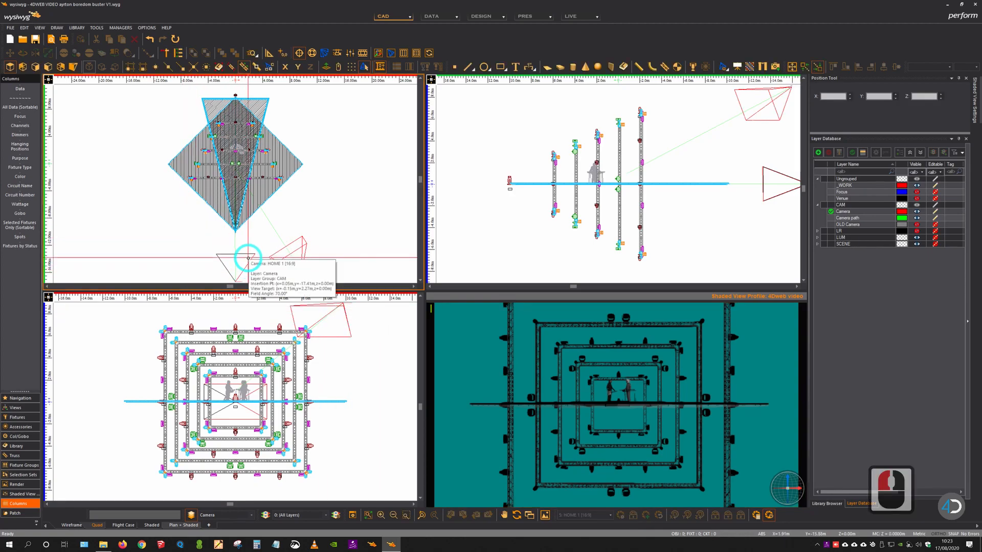
{"action": "scroll", "coordinate": [250, 253], "scroll_direction": "down", "scroll_amount": 2}
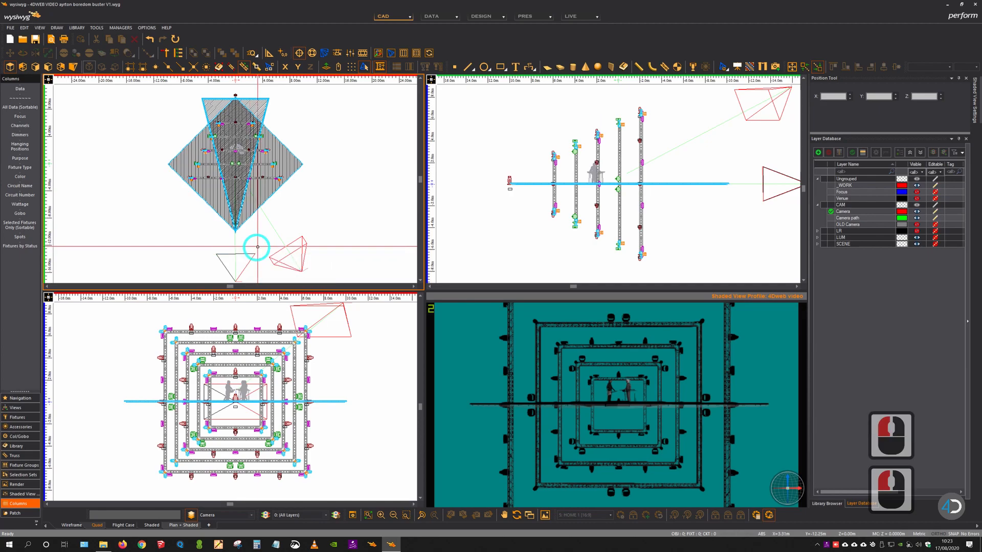
{"action": "scroll", "coordinate": [239, 240], "scroll_direction": "up", "scroll_amount": 2}
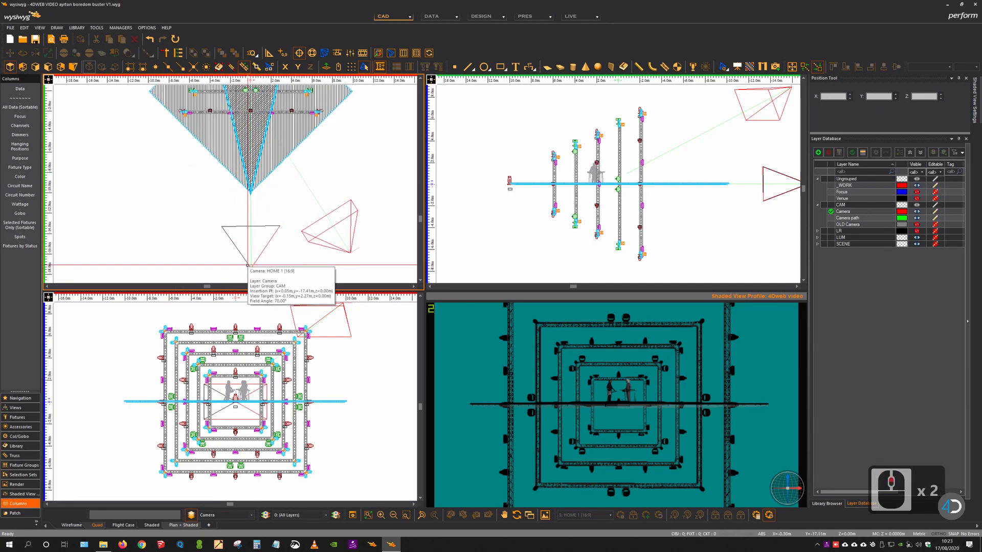
{"action": "left_click", "coordinate": [249, 266]}
{"action": "left_click", "coordinate": [255, 270]}
{"action": "left_click_drag", "start_coordinate": [252, 269], "coordinate": [181, 256]}
{"action": "key", "text": "ctrl+z"}
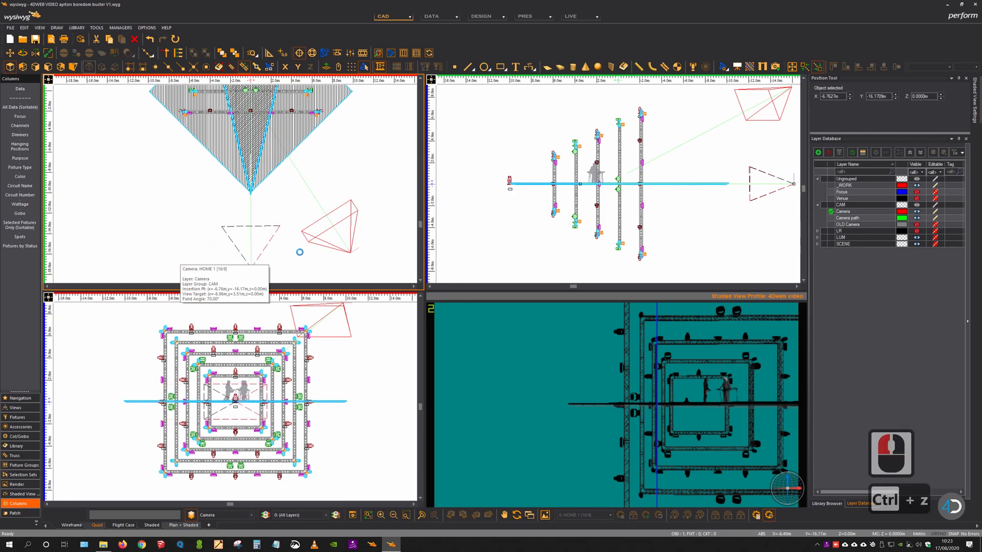
Step: Reposition the HOME 1 camera on the centre line in plan view, at about Y -17.37 m
{"action": "mouse_move", "coordinate": [252, 269]}
{"action": "left_mouse_down"}
{"action": "mouse_move", "coordinate": [178, 266]}
{"action": "mouse_move", "coordinate": [242, 267]}
{"action": "mouse_move", "coordinate": [312, 237]}
{"action": "mouse_move", "coordinate": [202, 270]}
{"action": "mouse_move", "coordinate": [175, 260]}
{"action": "mouse_move", "coordinate": [270, 262]}
{"action": "mouse_move", "coordinate": [247, 160]}
{"action": "mouse_move", "coordinate": [361, 263]}
{"action": "mouse_move", "coordinate": [250, 271]}
{"action": "left_mouse_up"}
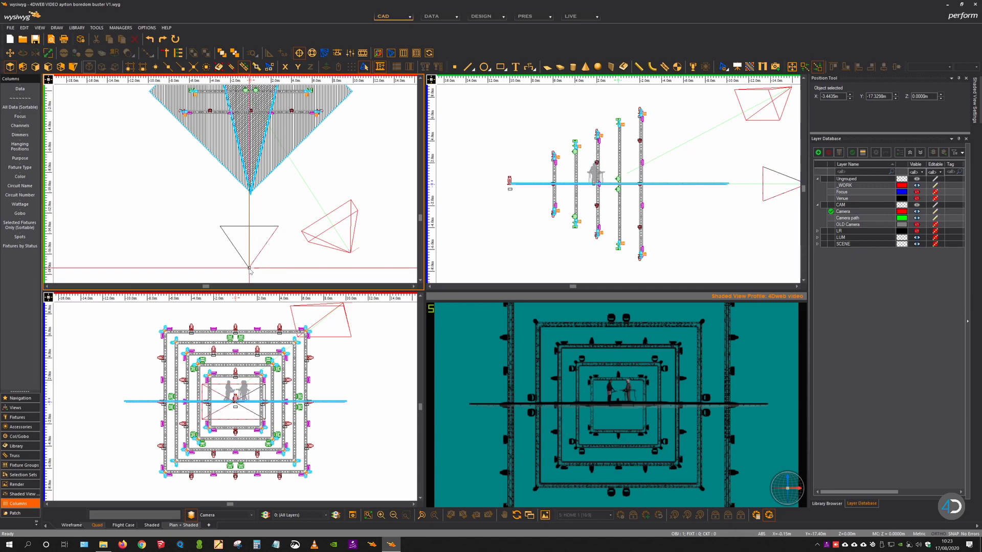
{"action": "left_click", "coordinate": [250, 268]}
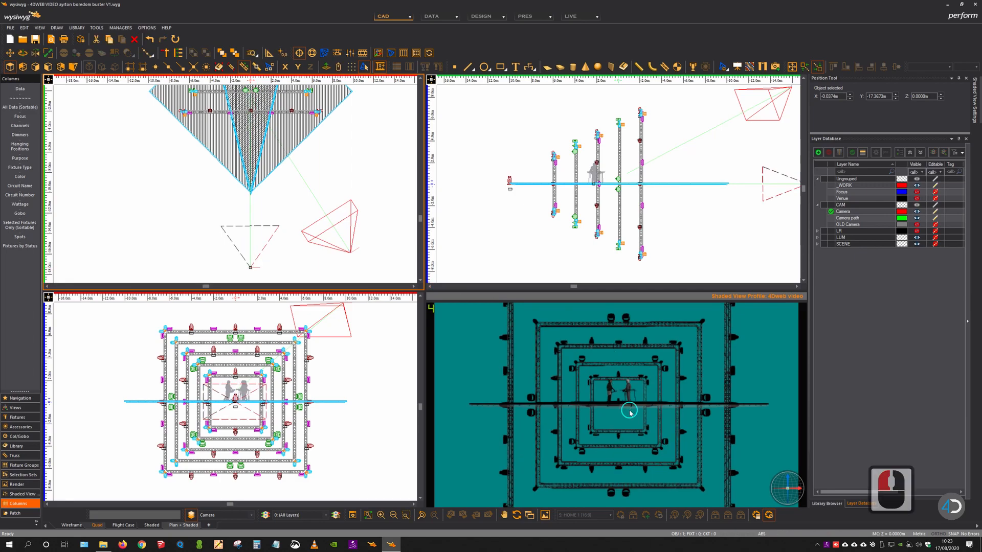
Step: Orbit the HOME 1 shaded view to raise the camera to about 2.05 m above the stage plane, and lock it
{"action": "left_click", "coordinate": [601, 431]}
{"action": "mouse_move", "coordinate": [660, 430]}
{"action": "left_mouse_down"}
{"action": "mouse_move", "coordinate": [636, 462]}
{"action": "mouse_move", "coordinate": [655, 465]}
{"action": "mouse_move", "coordinate": [665, 436]}
{"action": "mouse_move", "coordinate": [672, 473]}
{"action": "mouse_move", "coordinate": [624, 477]}
{"action": "mouse_move", "coordinate": [678, 472]}
{"action": "left_mouse_up"}
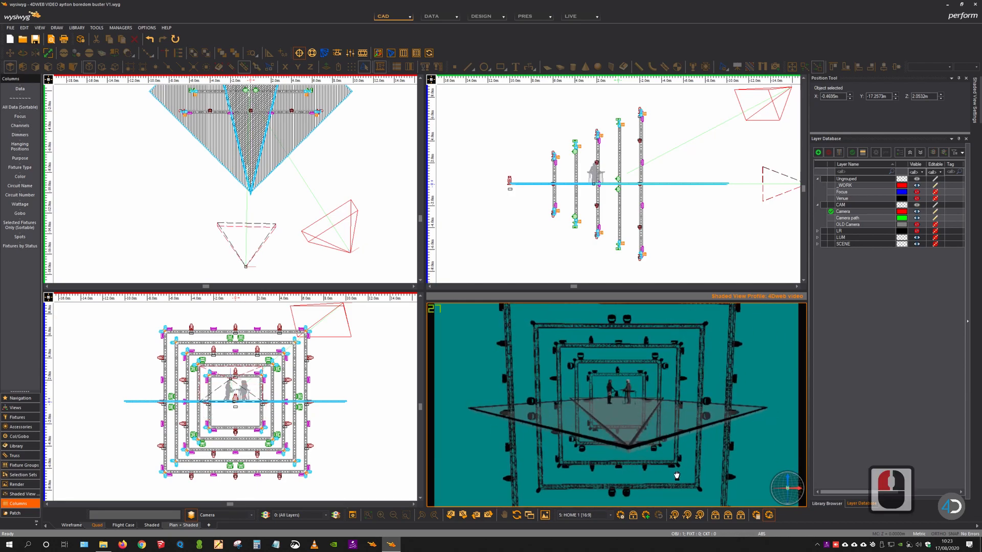
{"action": "left_click", "coordinate": [633, 515]}
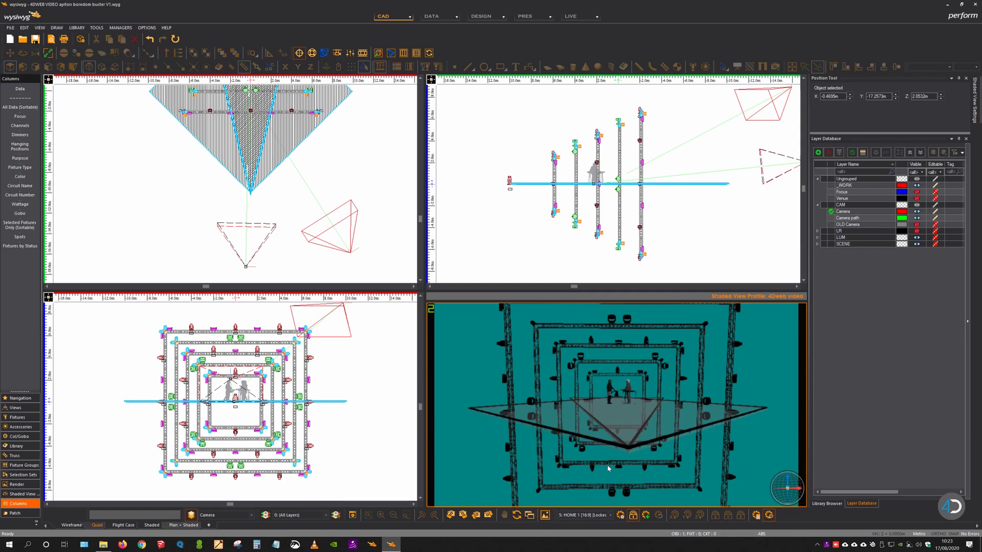
Step: Open the HOME 1 camera properties, review the available hotkey assignments and leave without changes
{"action": "left_click", "coordinate": [621, 515]}
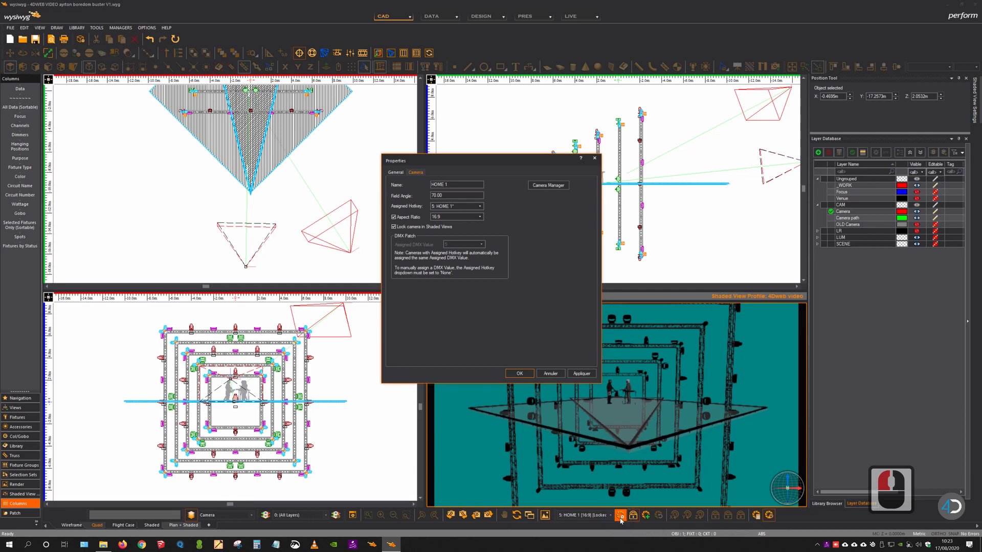
{"action": "left_click", "coordinate": [444, 207]}
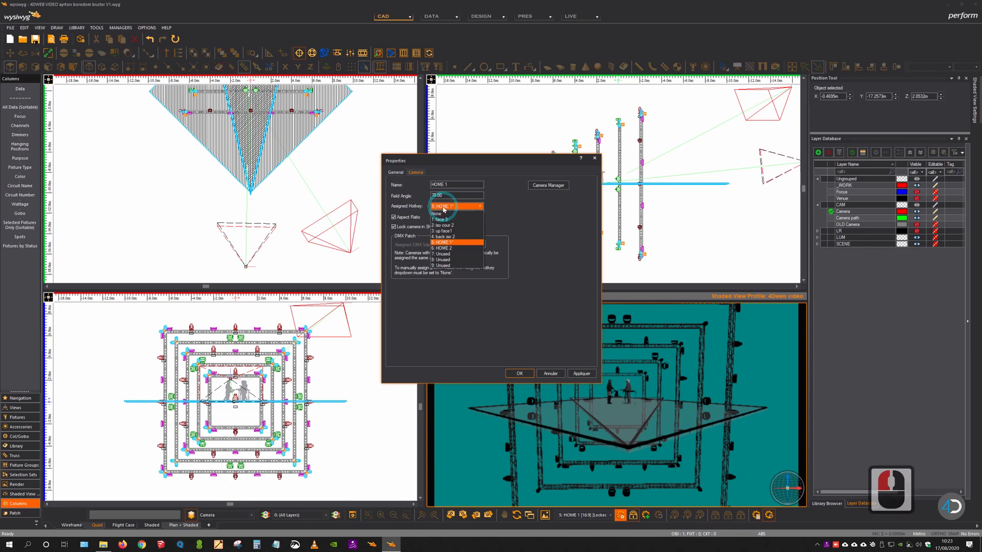
{"action": "left_click", "coordinate": [444, 208]}
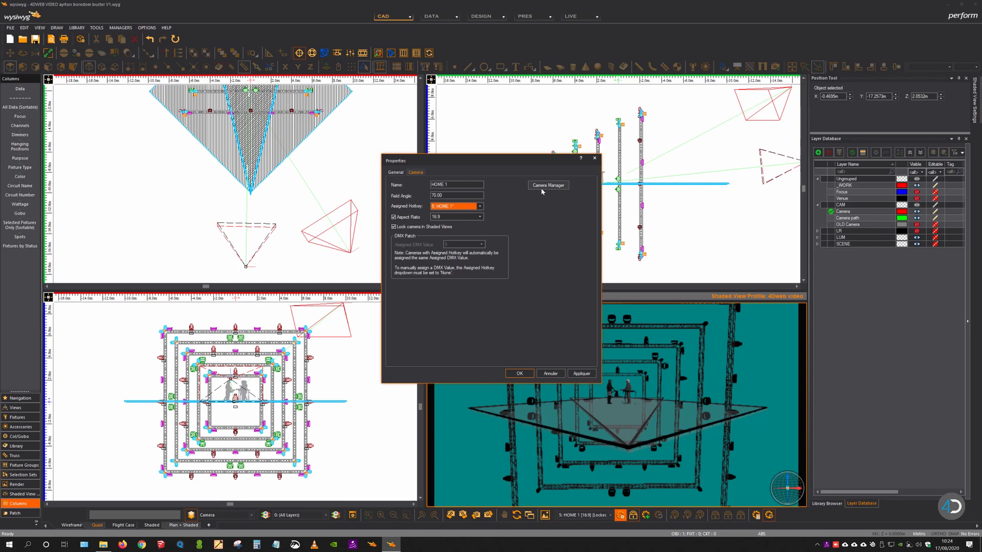
{"action": "double_click", "coordinate": [550, 373]}
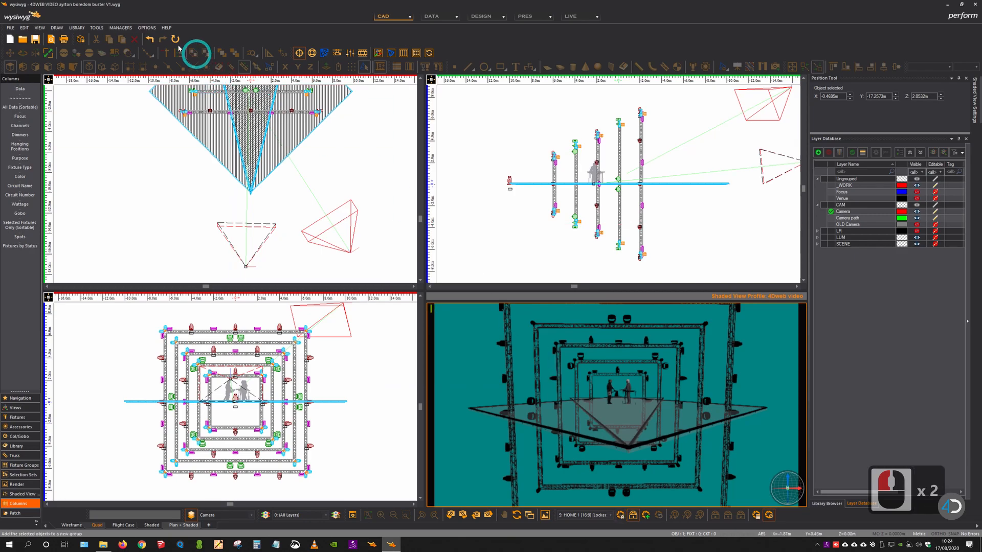
Step: Open the Camera Manager and enlarge it to show the complete camera list
{"action": "left_click", "coordinate": [146, 27]}
{"action": "mouse_move", "coordinate": [120, 28]}
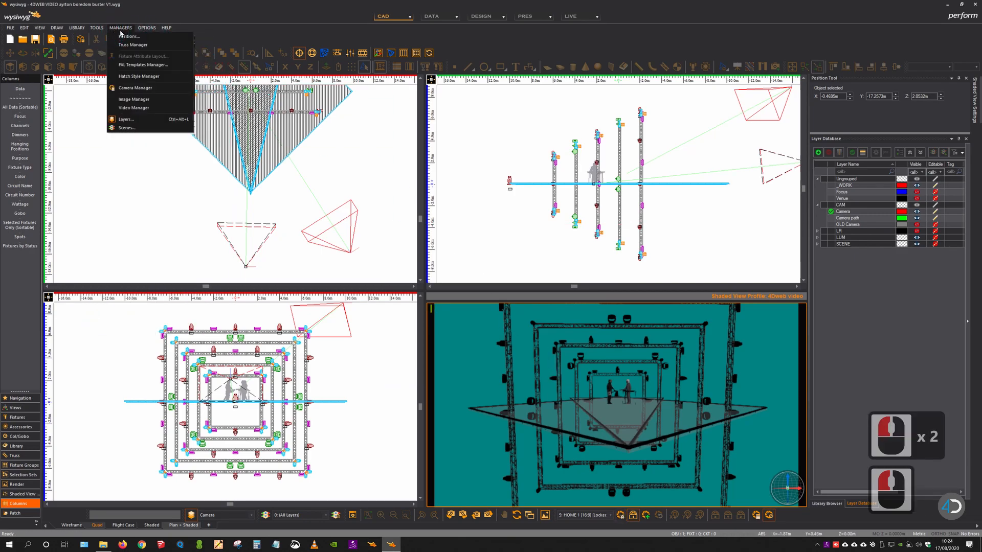
{"action": "left_click", "coordinate": [143, 87]}
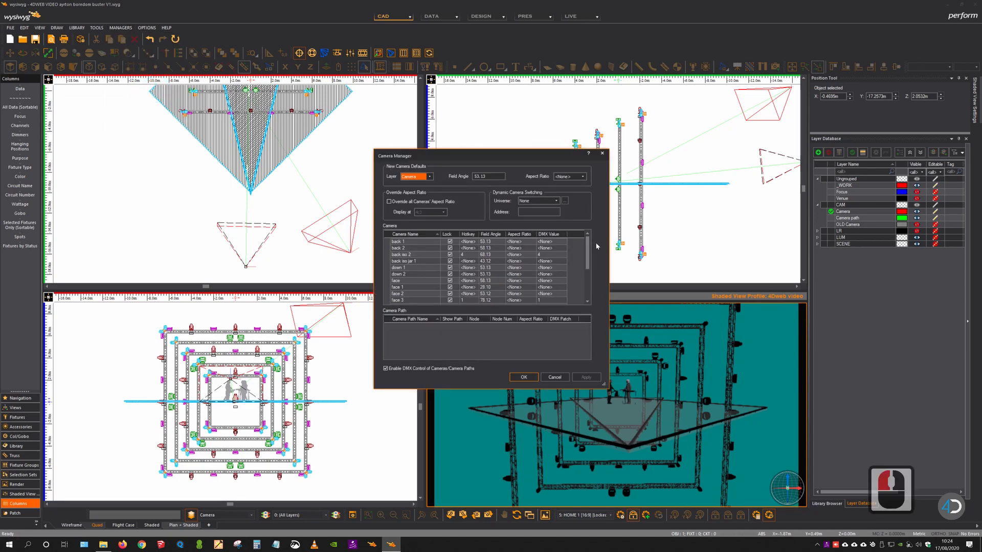
{"action": "left_click_drag", "start_coordinate": [506, 389], "coordinate": [509, 507]}
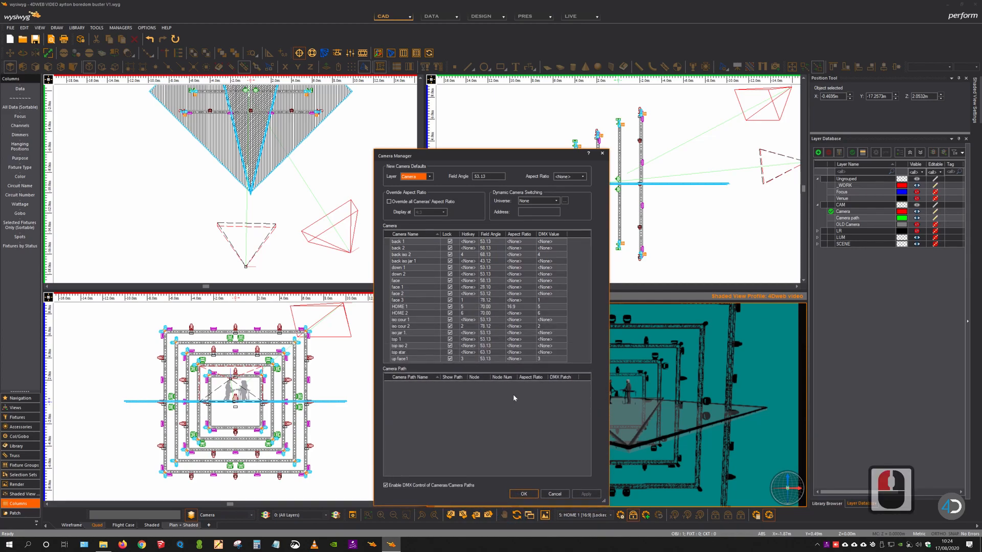
Step: Examine the lock, hotkey and field angle entries of HOME 1 and HOME 2, and close the Camera Manager without changes
{"action": "left_click", "coordinate": [416, 290]}
{"action": "left_click", "coordinate": [417, 306]}
{"action": "left_click", "coordinate": [416, 306]}
{"action": "left_click", "coordinate": [423, 312]}
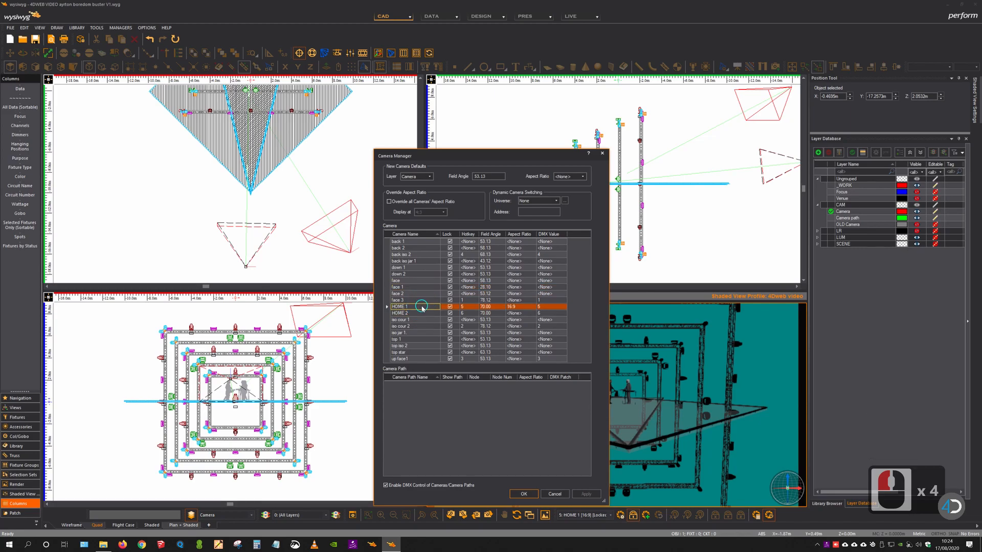
{"action": "left_click", "coordinate": [416, 306]}
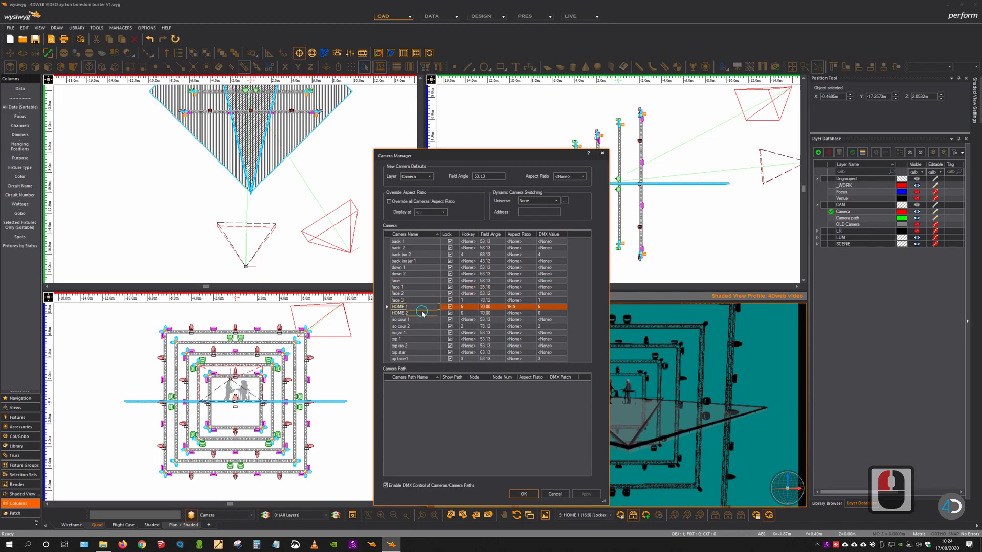
{"action": "left_click", "coordinate": [423, 313]}
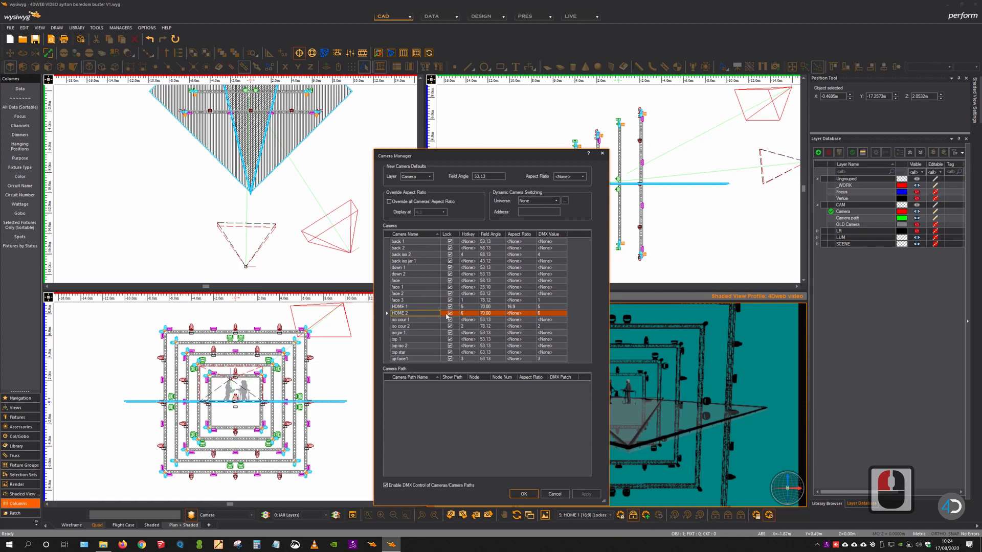
{"action": "left_click", "coordinate": [469, 307]}
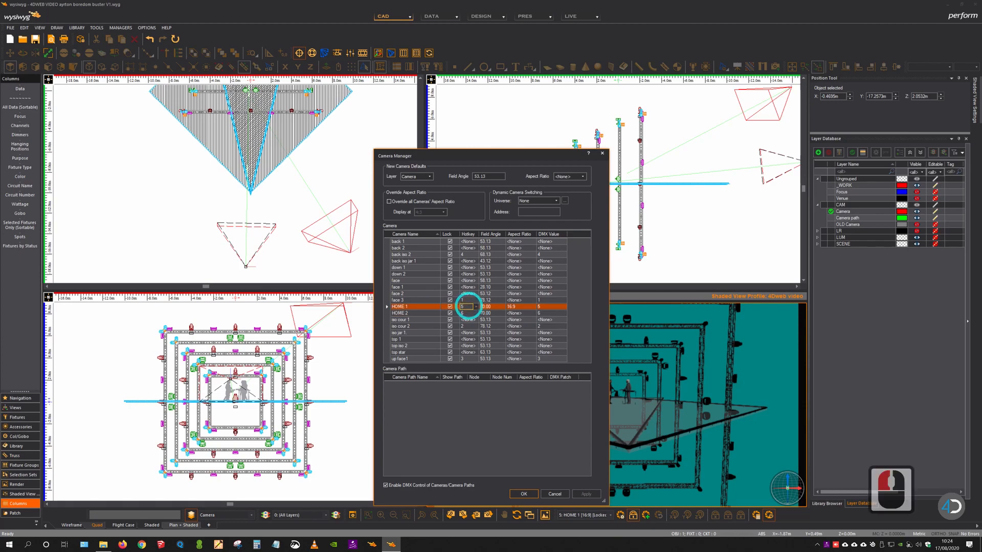
{"action": "left_click", "coordinate": [467, 312]}
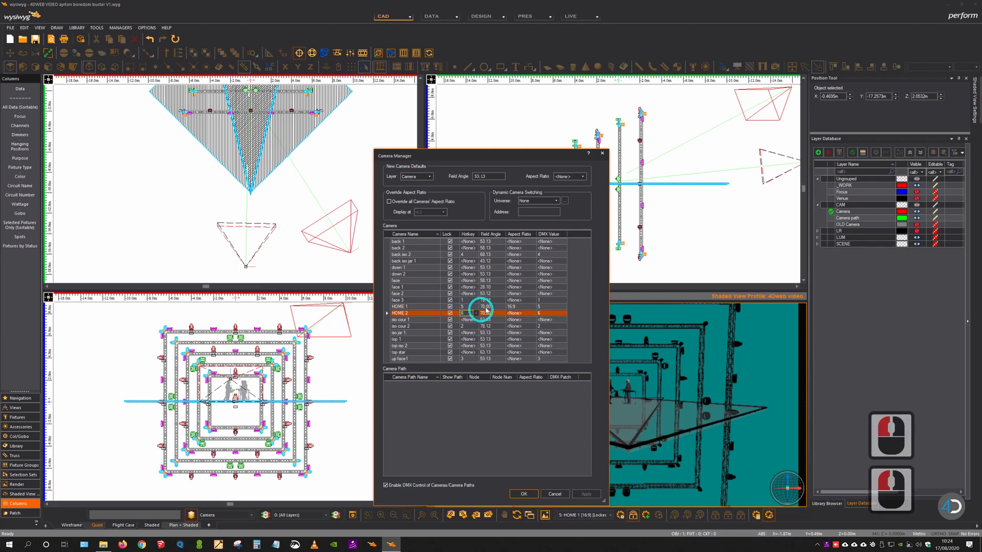
{"action": "left_click", "coordinate": [555, 494]}
{"action": "left_click", "coordinate": [586, 344]}
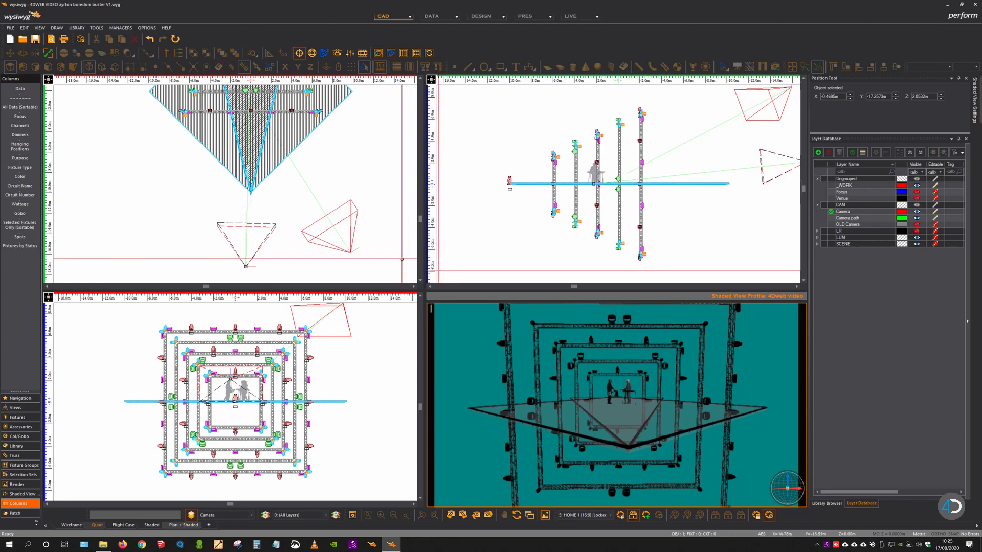
Step: Deselect the camera and fit all objects in the plan, front and side wireframe views
{"action": "left_click", "coordinate": [374, 255]}
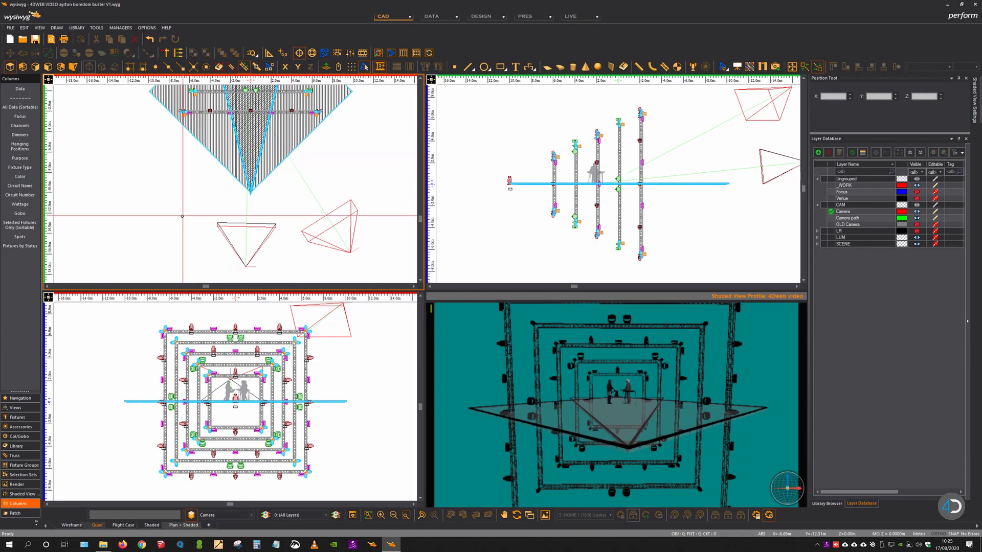
{"action": "left_click", "coordinate": [182, 216]}
{"action": "key", "text": "shift+z"}
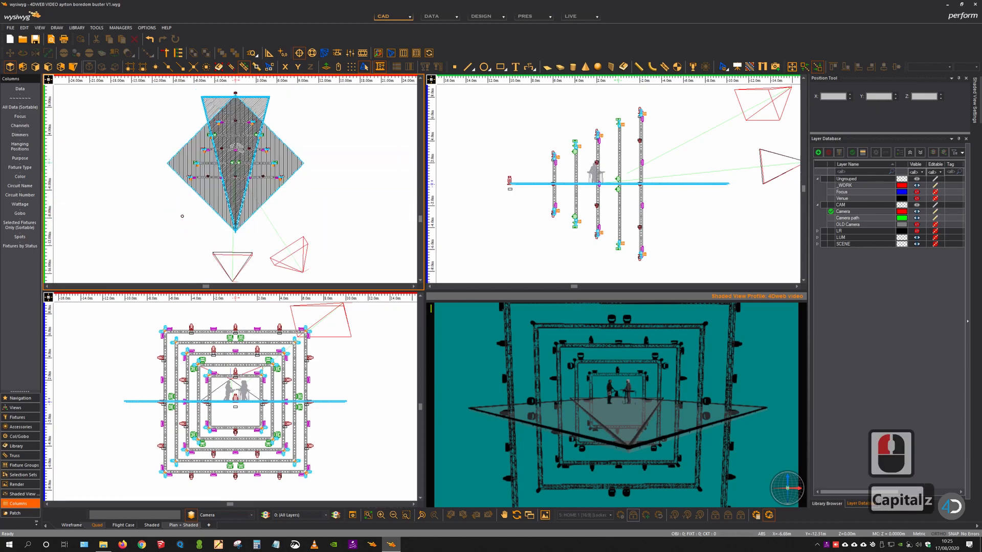
{"action": "left_click", "coordinate": [136, 348]}
{"action": "key", "text": "z"}
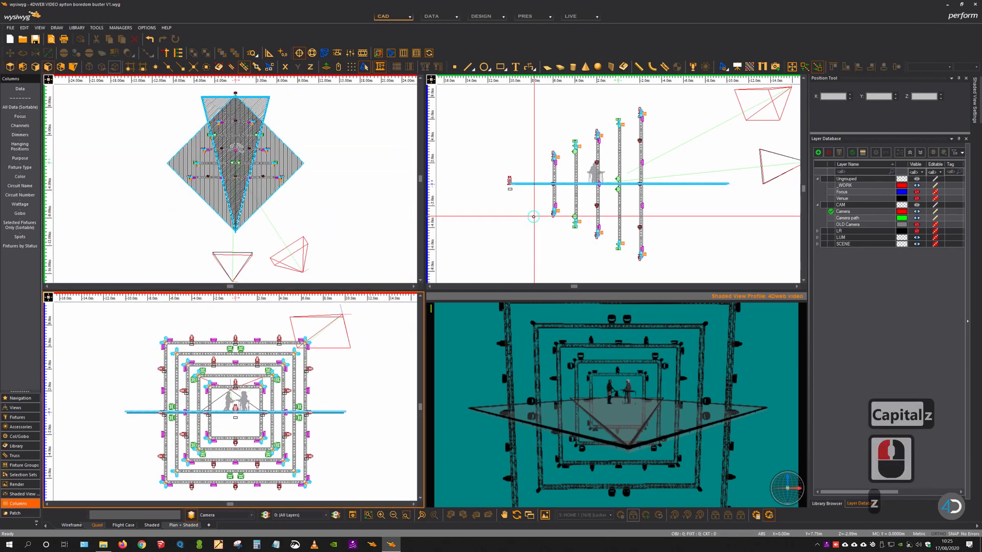
{"action": "left_click", "coordinate": [533, 216]}
{"action": "key", "text": "z"}
{"action": "key", "text": "z"}
{"action": "left_click", "coordinate": [122, 210]}
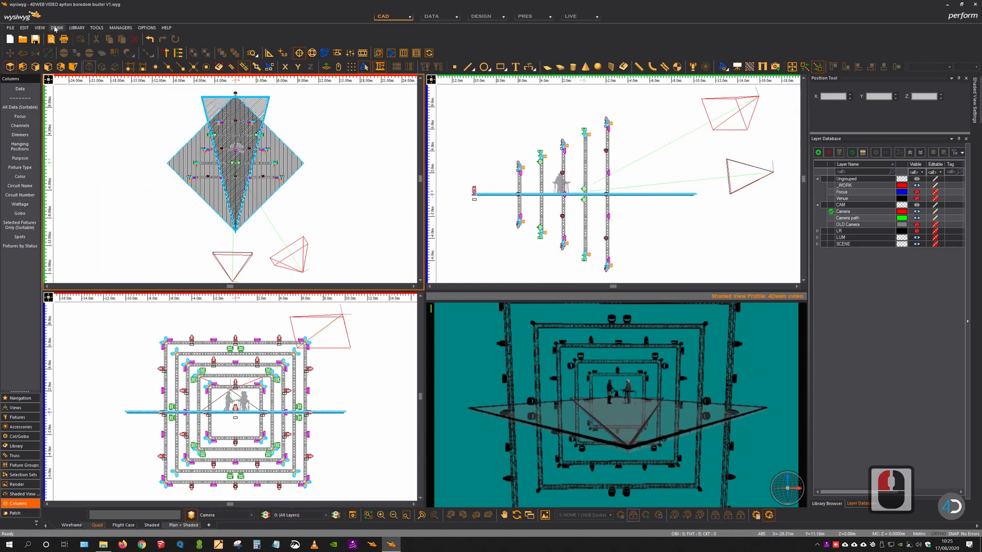
Step: Draw an open five-point camera path in the plan view, curving counter-clockwise around the stage from its front-left side, and select it
{"action": "left_click", "coordinate": [56, 28]}
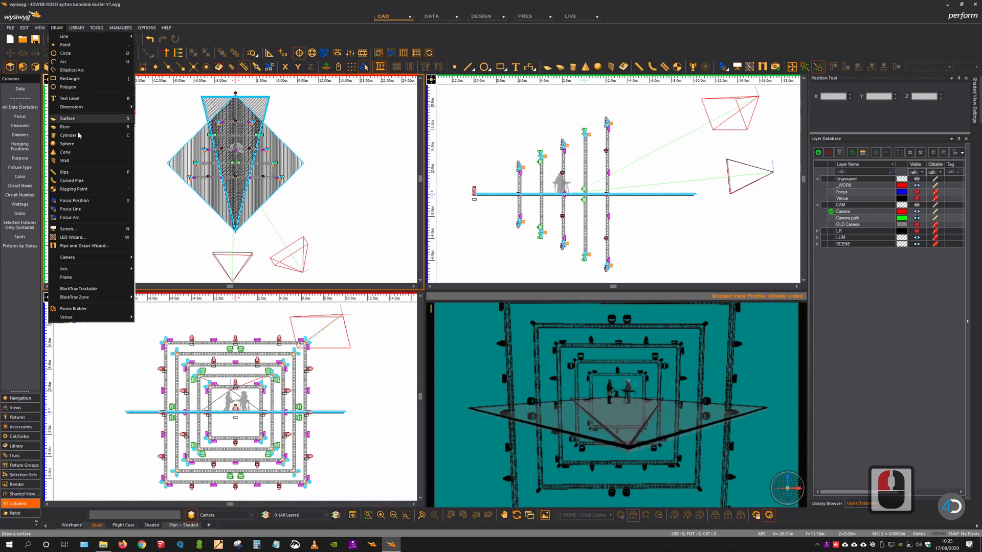
{"action": "mouse_move", "coordinate": [87, 255]}
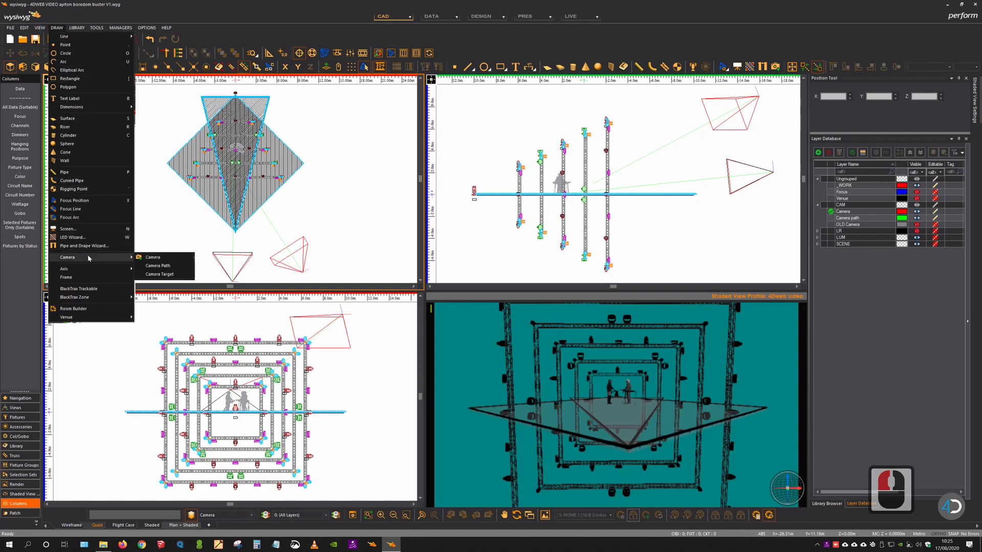
{"action": "left_click", "coordinate": [149, 266]}
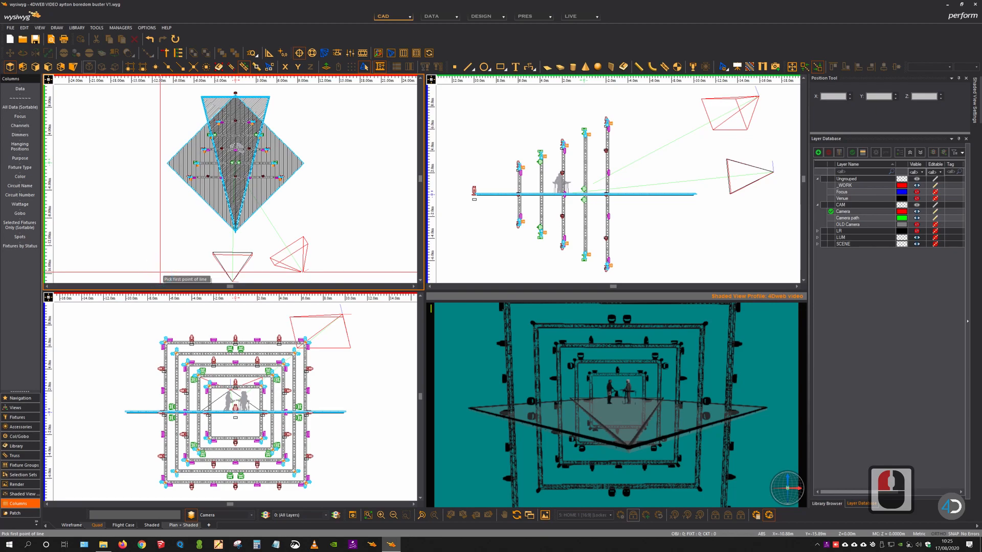
{"action": "left_click", "coordinate": [156, 241]}
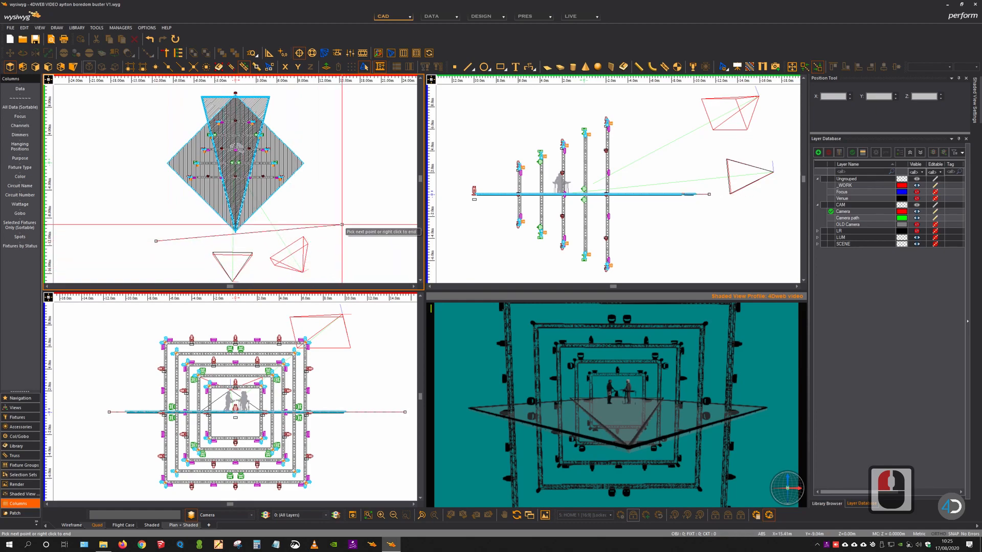
{"action": "scroll", "coordinate": [337, 250], "scroll_direction": "down", "scroll_amount": 1}
{"action": "middle_click_drag", "start_coordinate": [324, 245], "coordinate": [283, 202]}
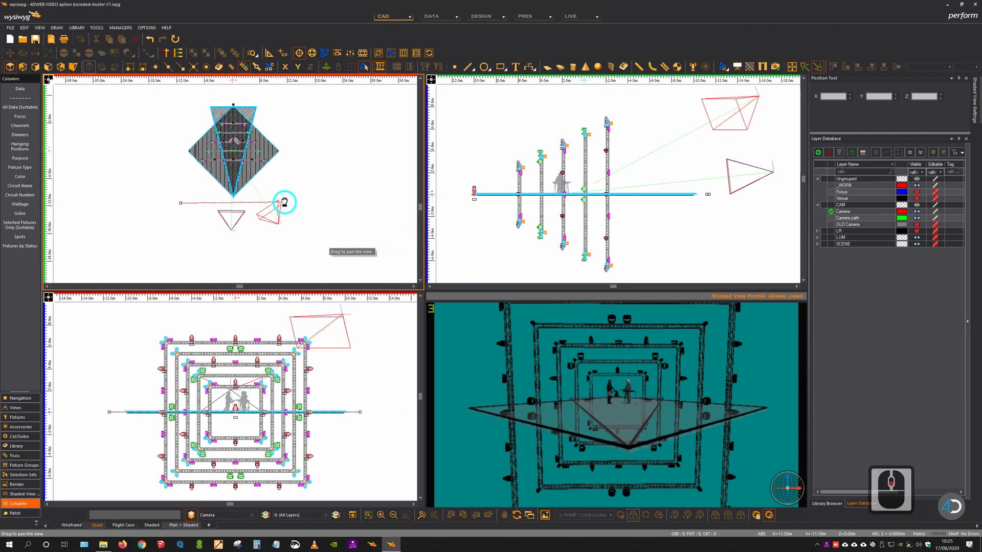
{"action": "left_click", "coordinate": [271, 264]}
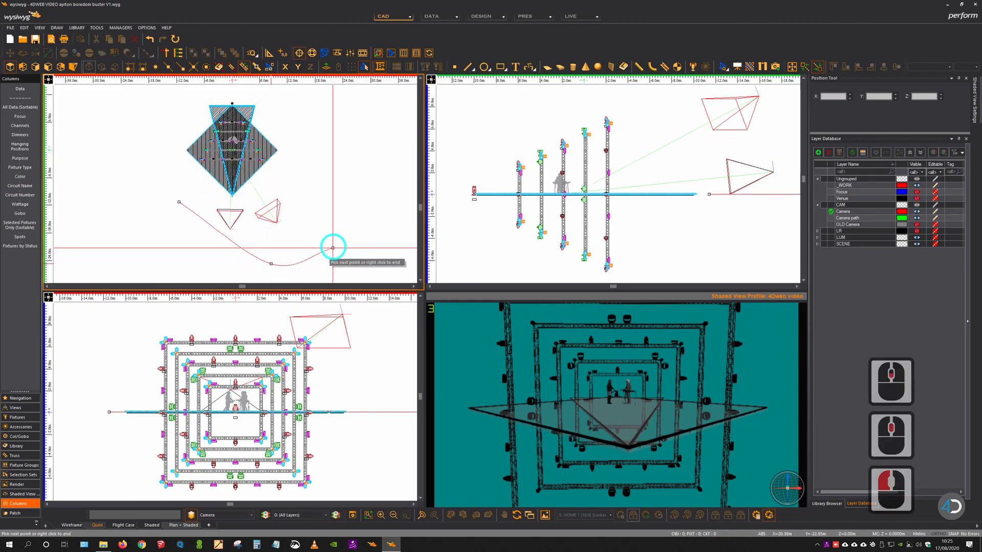
{"action": "left_click", "coordinate": [362, 141]}
{"action": "middle_click_drag", "start_coordinate": [313, 143], "coordinate": [340, 225]}
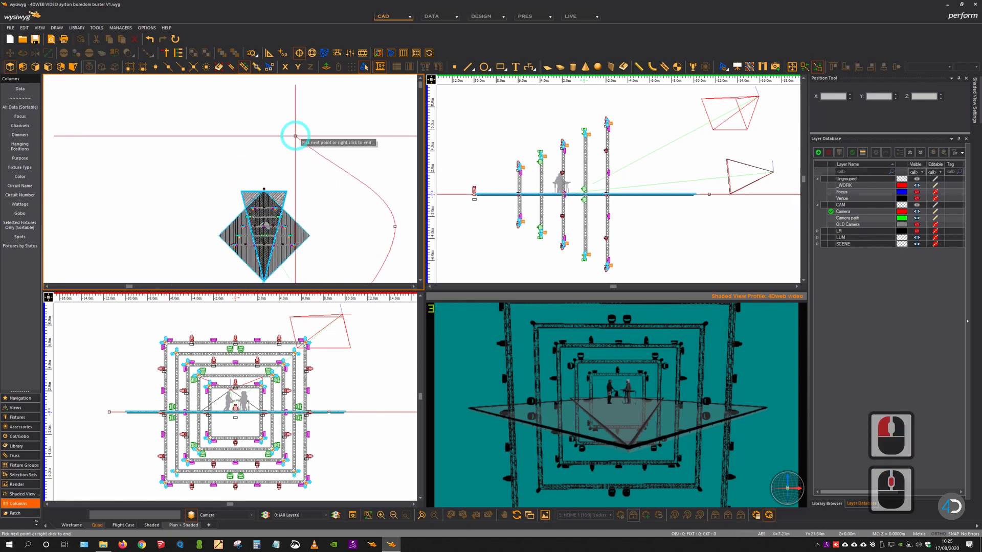
{"action": "left_click", "coordinate": [277, 132]}
{"action": "left_click", "coordinate": [212, 218]}
{"action": "middle_click_drag", "start_coordinate": [150, 236], "coordinate": [91, 130]}
{"action": "scroll", "coordinate": [158, 182], "scroll_direction": "down", "scroll_amount": 5}
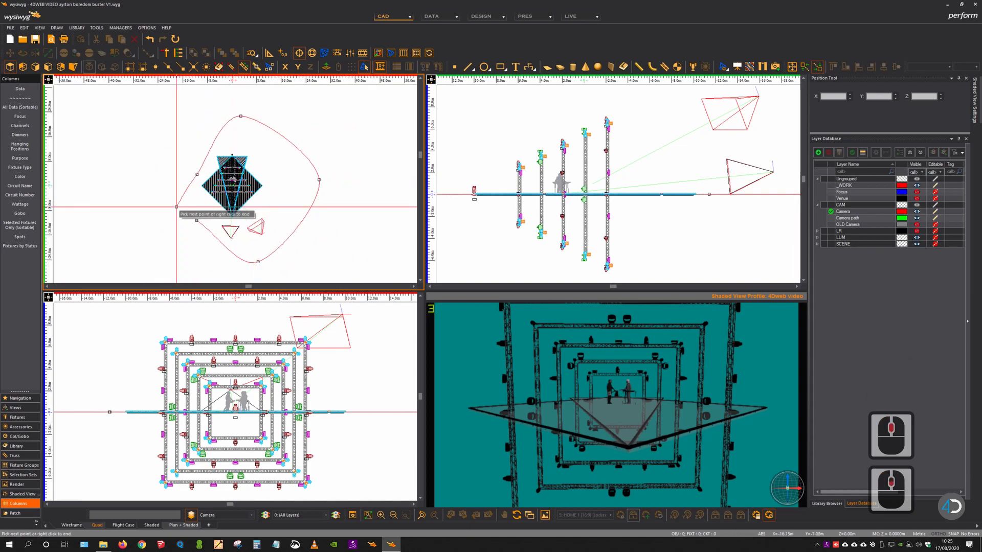
{"action": "right_click", "coordinate": [176, 209]}
{"action": "left_click", "coordinate": [187, 211]}
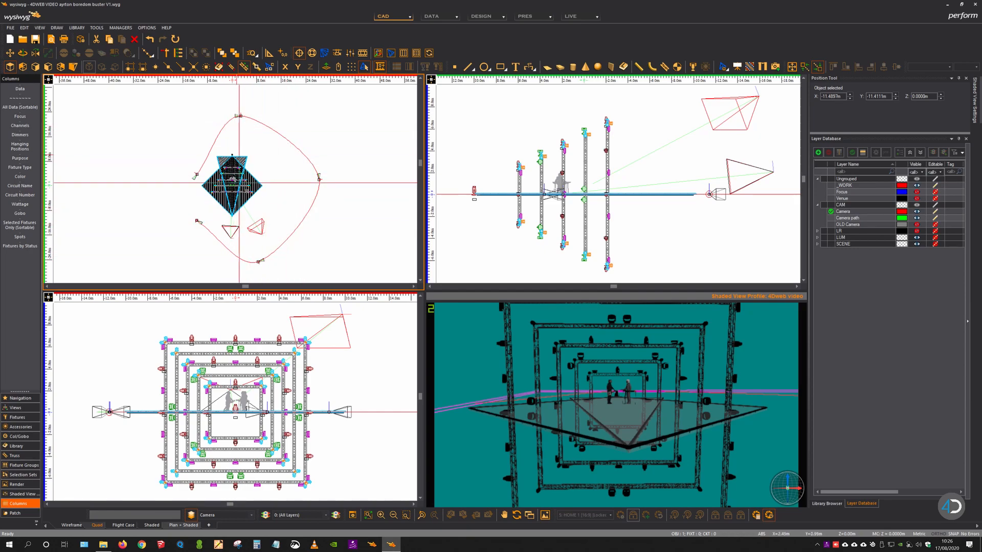
Step: Switch the shaded view to the World camera and orbit it to see the stage and camera path from above
{"action": "mouse_move", "coordinate": [620, 393]}
{"action": "middle_mouse_down"}
{"action": "mouse_move", "coordinate": [608, 409]}
{"action": "mouse_move", "coordinate": [607, 489]}
{"action": "middle_mouse_up"}
{"action": "left_click", "coordinate": [601, 516]}
{"action": "left_click", "coordinate": [597, 521]}
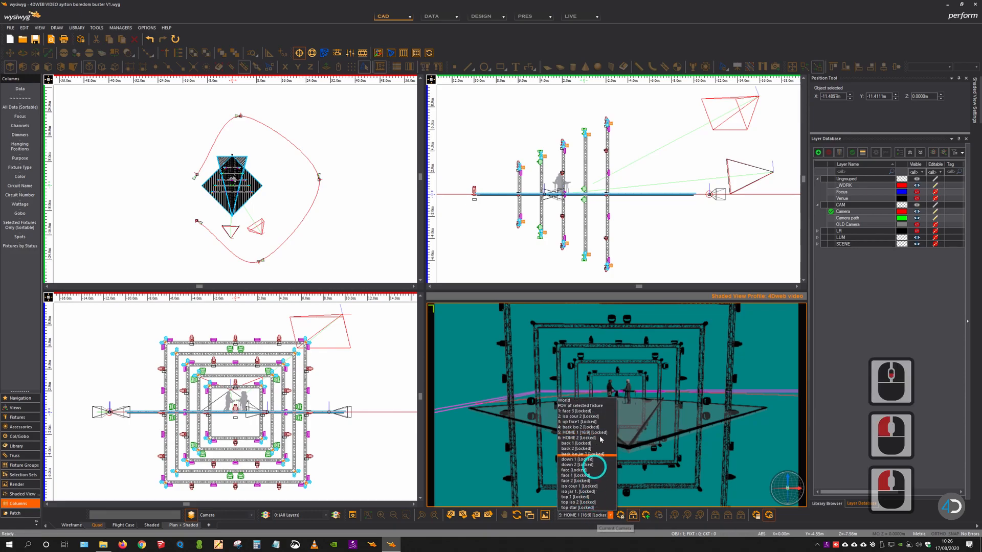
{"action": "left_click", "coordinate": [572, 401]}
{"action": "mouse_move", "coordinate": [575, 400]}
{"action": "middle_mouse_down"}
{"action": "mouse_move", "coordinate": [621, 379]}
{"action": "mouse_move", "coordinate": [740, 455]}
{"action": "mouse_move", "coordinate": [620, 402]}
{"action": "middle_mouse_up"}
{"action": "right_click", "coordinate": [620, 402]}
{"action": "mouse_move", "coordinate": [698, 422]}
{"action": "middle_mouse_down"}
{"action": "mouse_move", "coordinate": [631, 416]}
{"action": "mouse_move", "coordinate": [665, 440]}
{"action": "mouse_move", "coordinate": [783, 483]}
{"action": "mouse_move", "coordinate": [772, 478]}
{"action": "middle_mouse_up"}
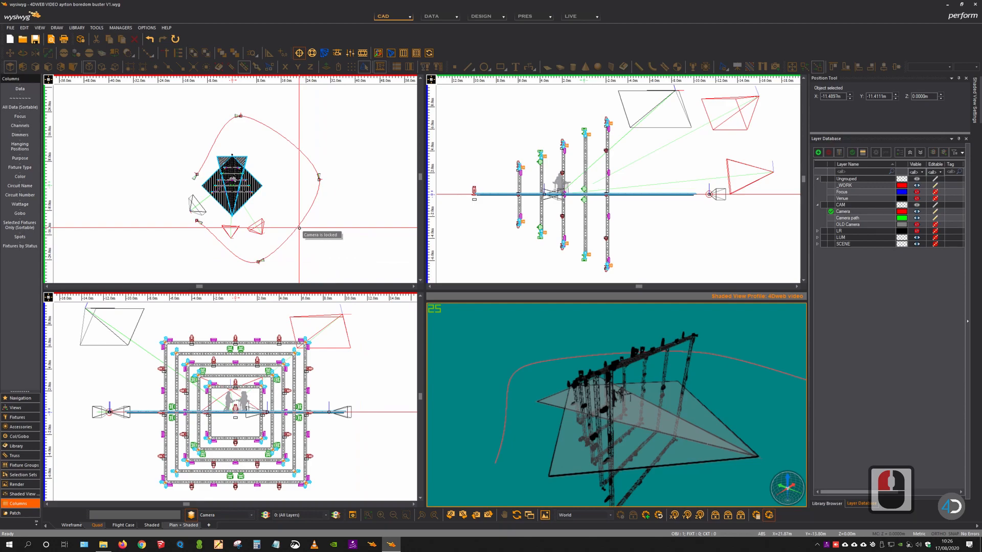
Step: Turn on Show Nodes and Show Node Numbers in the properties of Camera Path 1
{"action": "key", "text": "alt+Return"}
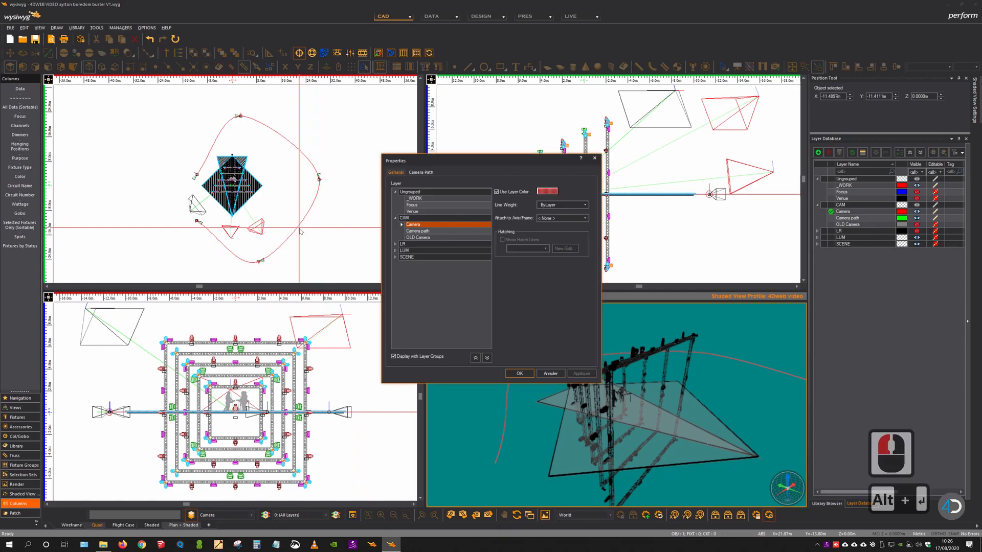
{"action": "left_click", "coordinate": [428, 174]}
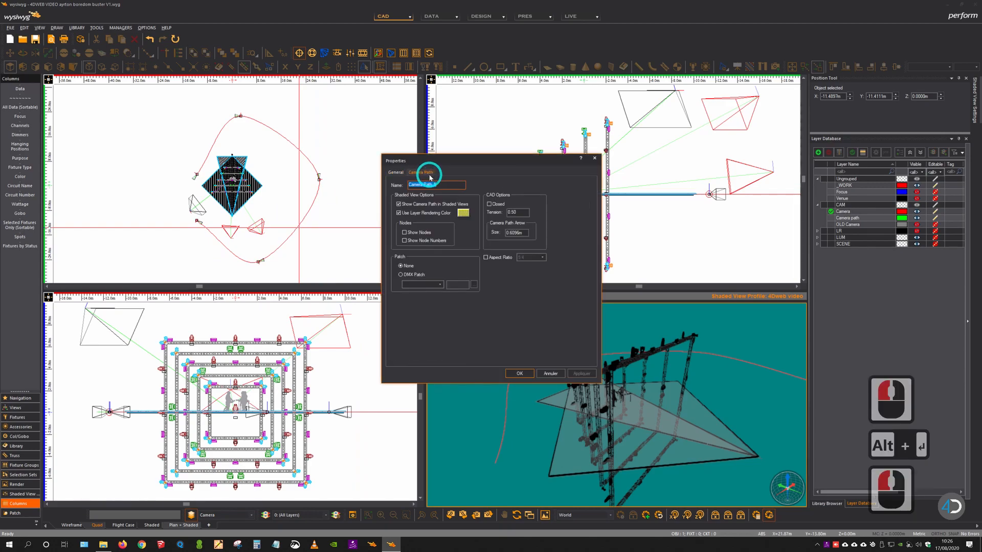
{"action": "left_click", "coordinate": [420, 235]}
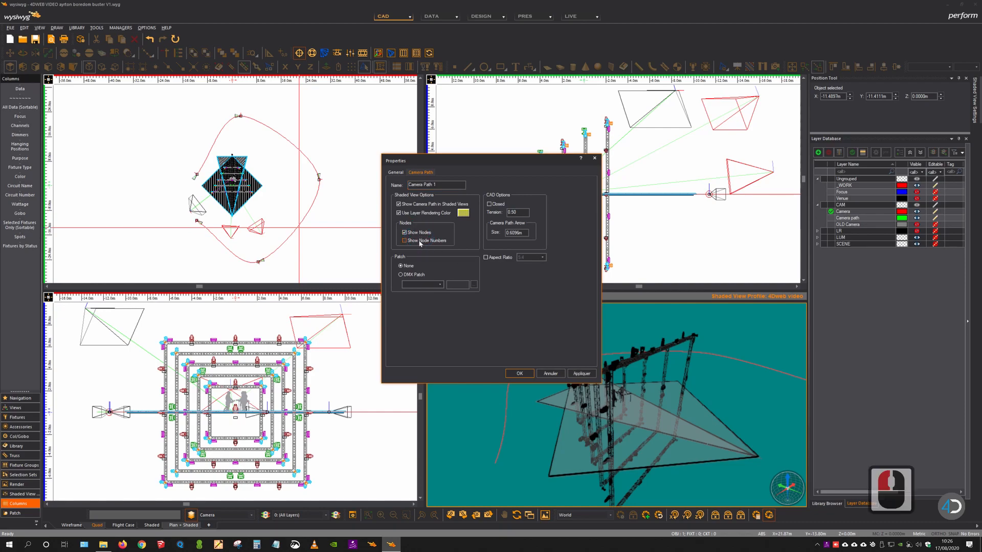
{"action": "left_click", "coordinate": [420, 243]}
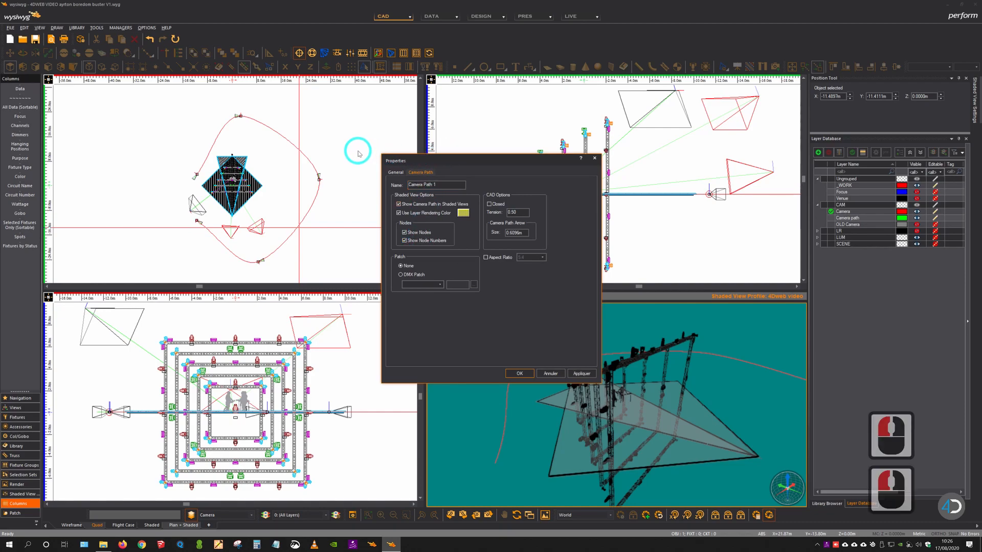
{"action": "left_click_drag", "start_coordinate": [426, 162], "coordinate": [322, 159]}
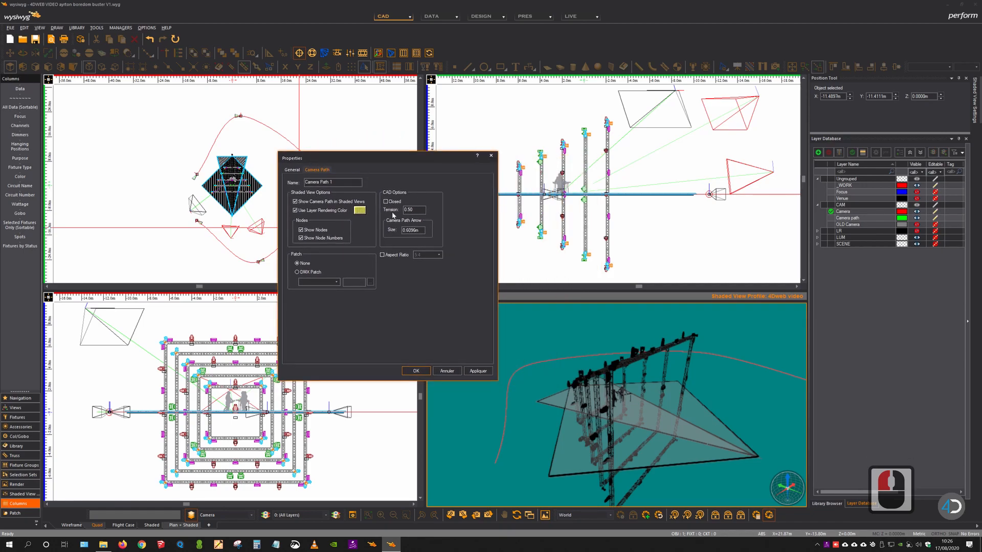
{"action": "left_click", "coordinate": [415, 370]}
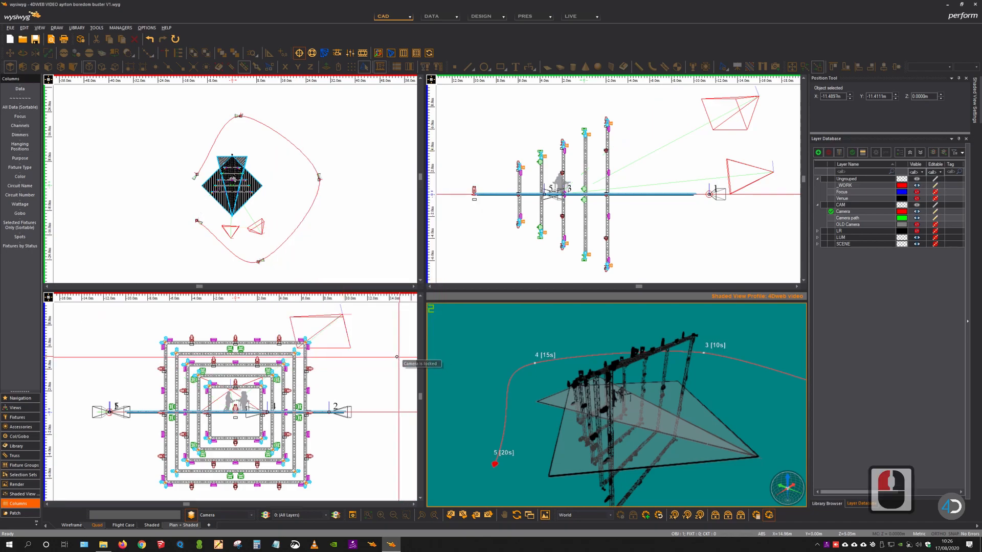
Step: Raise the whole camera path vertically in the side view to about the top of the largest truss frame, and deselect it
{"action": "mouse_move", "coordinate": [511, 439]}
{"action": "left_mouse_down"}
{"action": "mouse_move", "coordinate": [736, 401]}
{"action": "mouse_move", "coordinate": [705, 371]}
{"action": "mouse_move", "coordinate": [496, 364]}
{"action": "left_mouse_up"}
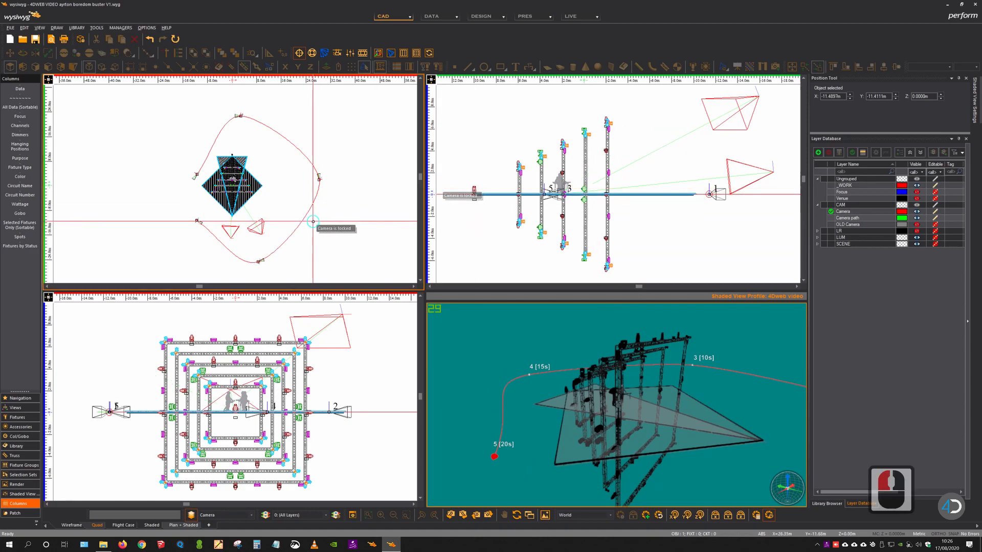
{"action": "left_click", "coordinate": [317, 196]}
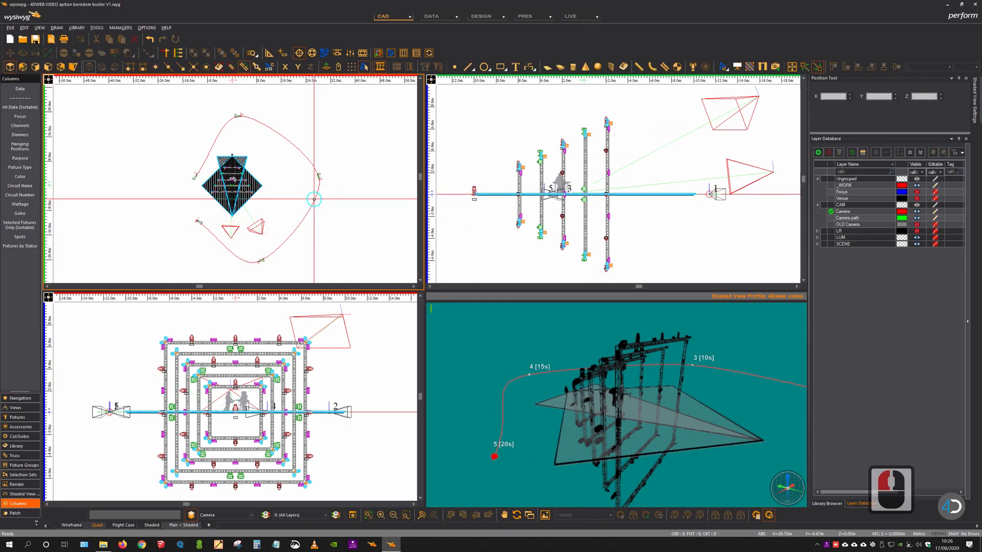
{"action": "left_click", "coordinate": [316, 199]}
{"action": "scroll", "coordinate": [777, 210], "scroll_direction": "down", "scroll_amount": 2}
{"action": "middle_click_drag", "start_coordinate": [773, 213], "coordinate": [634, 246]}
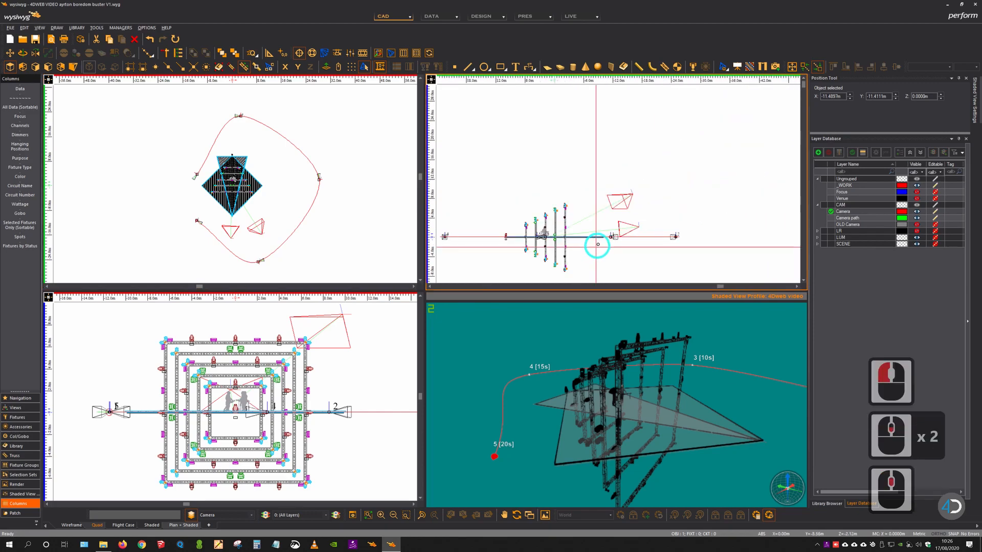
{"action": "mouse_move", "coordinate": [662, 243]}
{"action": "left_mouse_down"}
{"action": "mouse_move", "coordinate": [660, 193]}
{"action": "mouse_move", "coordinate": [660, 213]}
{"action": "left_mouse_up"}
{"action": "left_click", "coordinate": [138, 223]}
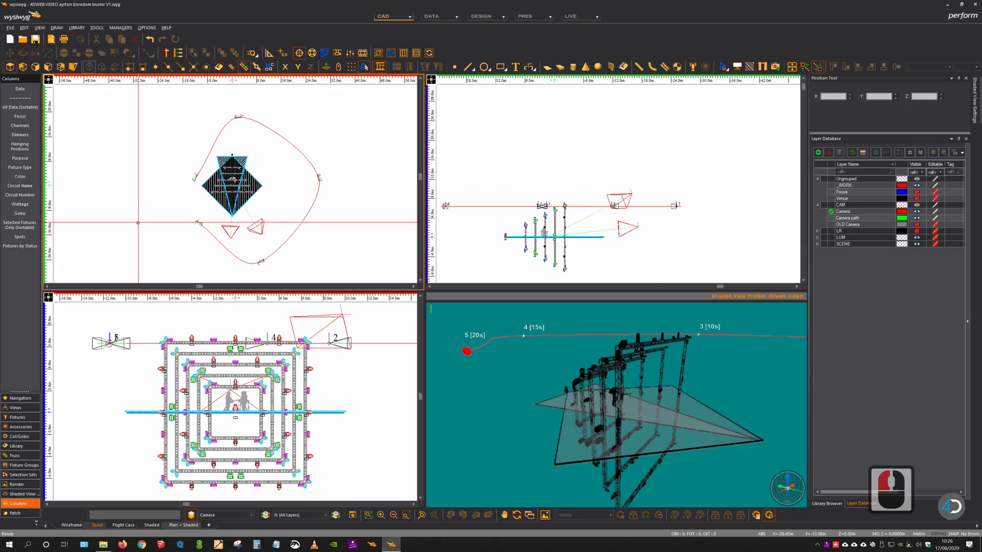
Step: Start the Visual Camera Path Builder for Camera Path 2 on the Camera path layer, without using the current camera position as first node
{"action": "left_click", "coordinate": [518, 437]}
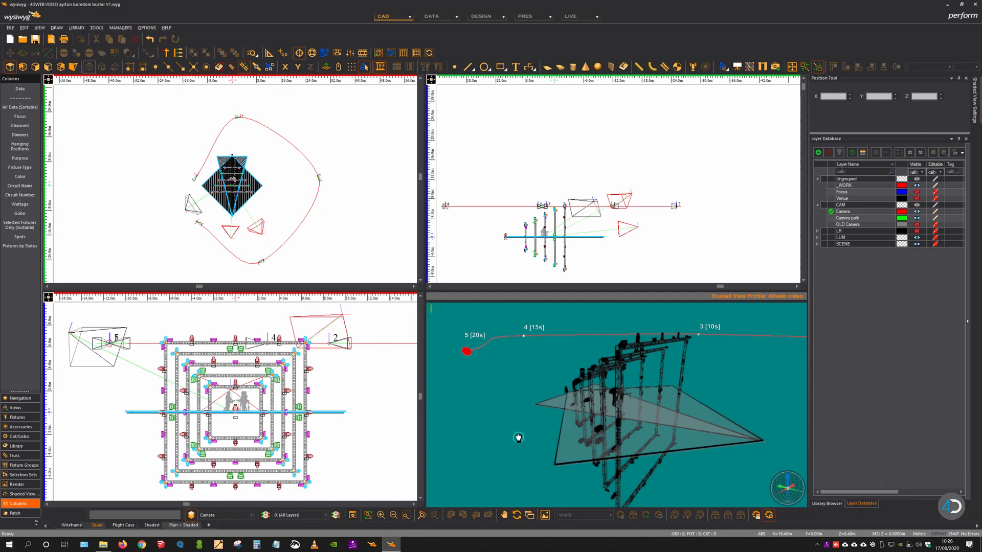
{"action": "left_click", "coordinate": [518, 438]}
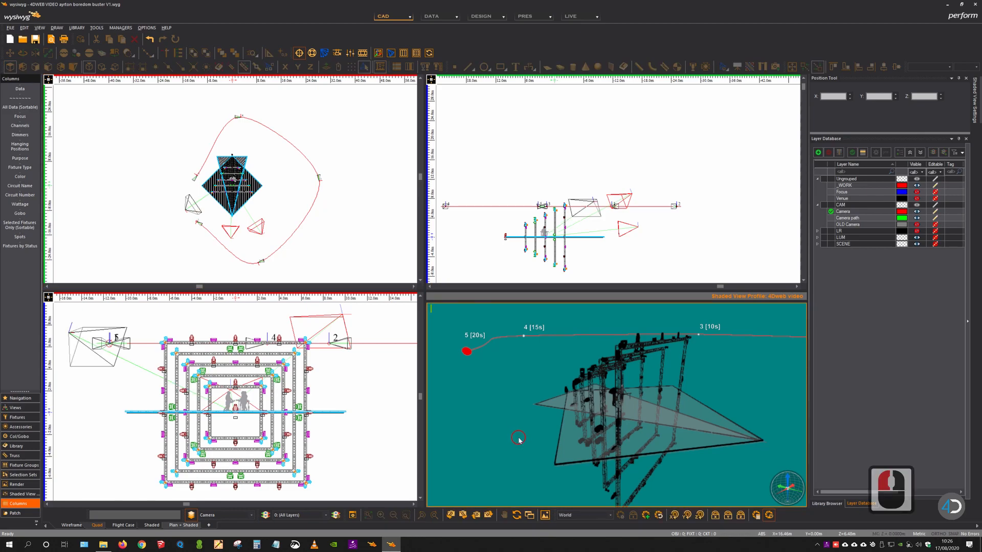
{"action": "right_click", "coordinate": [518, 437]}
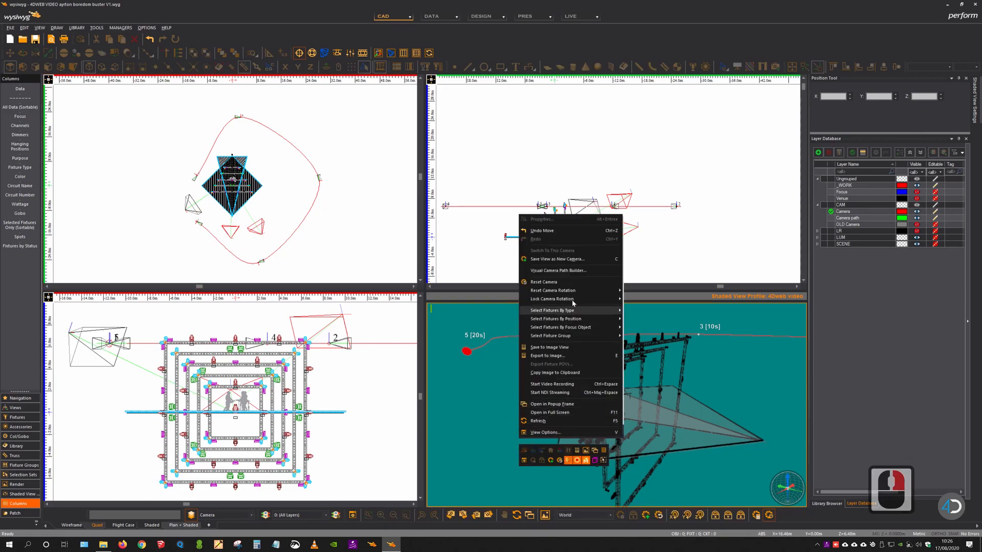
{"action": "left_click", "coordinate": [571, 274]}
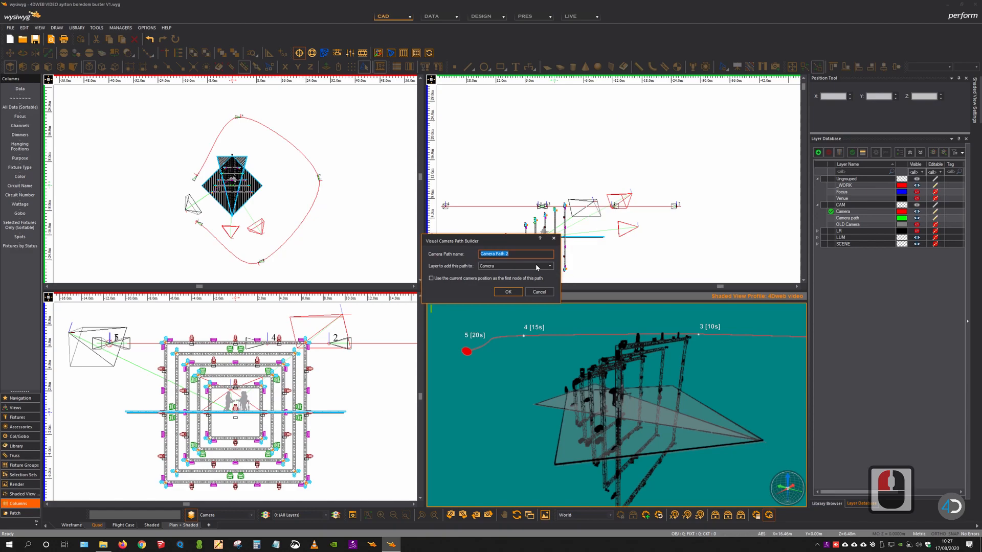
{"action": "left_click", "coordinate": [503, 266]}
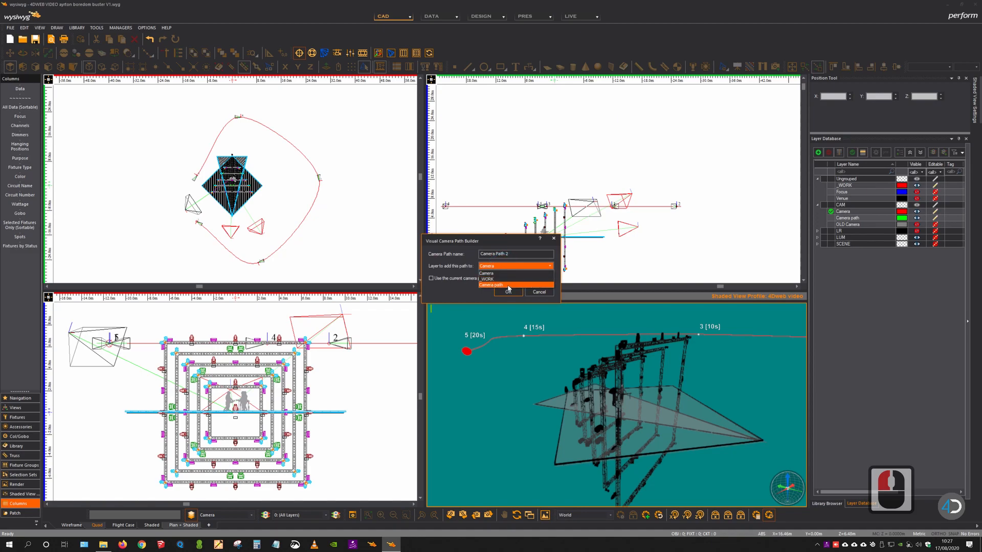
{"action": "left_click", "coordinate": [508, 286]}
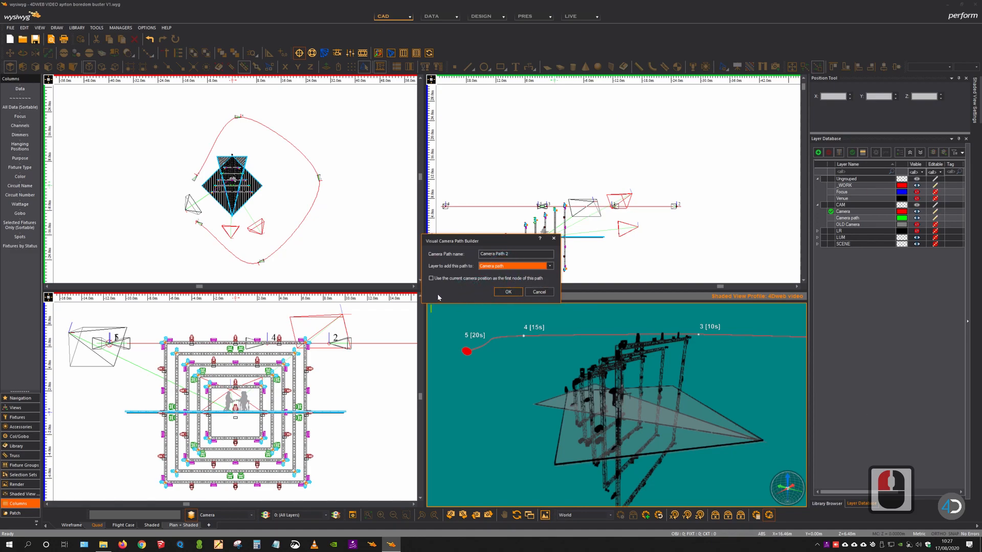
{"action": "left_click", "coordinate": [500, 294]}
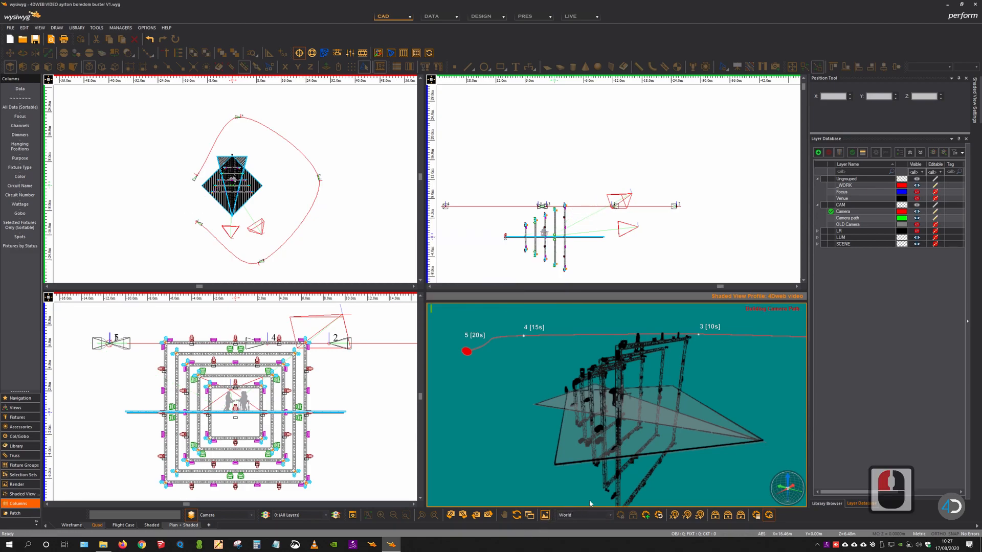
Step: Orbit the shaded view to face the stage centrally from the front and add the first node of Camera Path 2 there
{"action": "mouse_move", "coordinate": [656, 422]}
{"action": "left_mouse_down"}
{"action": "mouse_move", "coordinate": [583, 440]}
{"action": "mouse_move", "coordinate": [624, 421]}
{"action": "mouse_move", "coordinate": [553, 416]}
{"action": "mouse_move", "coordinate": [547, 403]}
{"action": "mouse_move", "coordinate": [582, 360]}
{"action": "mouse_move", "coordinate": [616, 390]}
{"action": "left_mouse_up"}
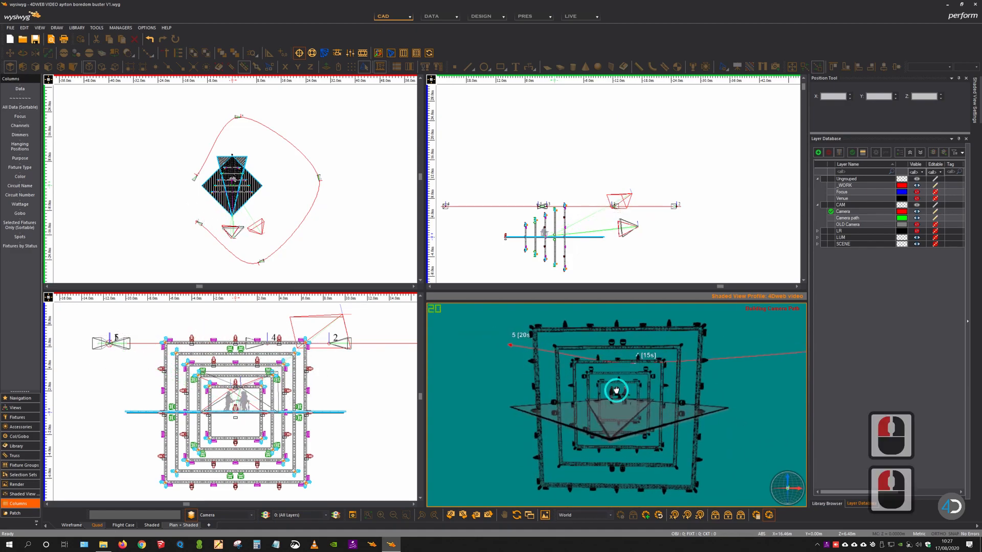
{"action": "right_click", "coordinate": [521, 386]}
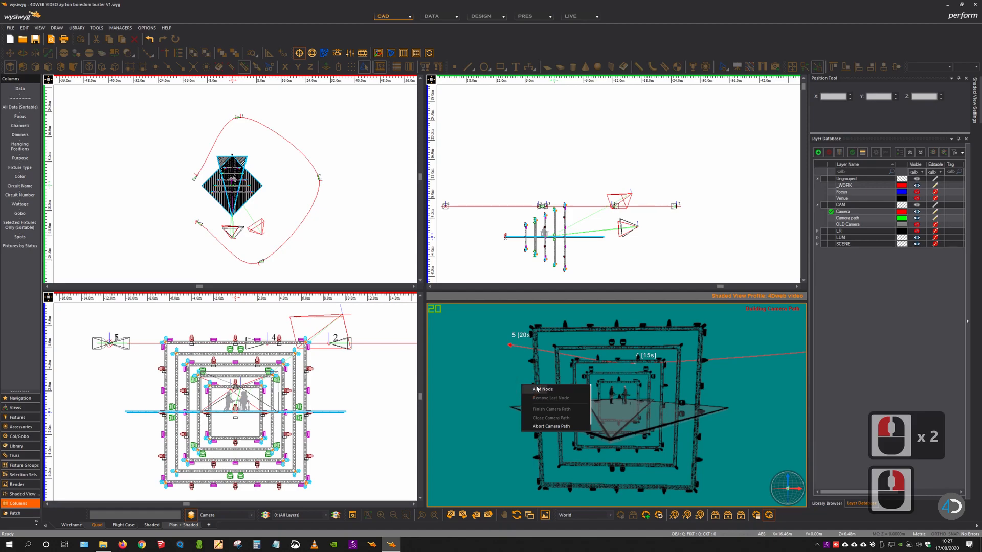
{"action": "left_click", "coordinate": [539, 390]}
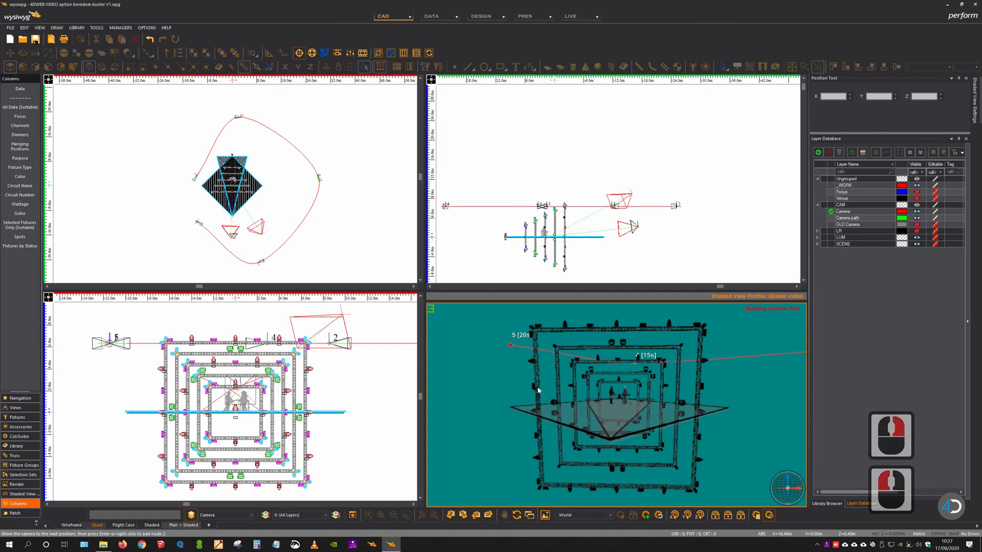
Step: Orbit the shaded view around the stage and add nodes 2 and 3 of Camera Path 2, beside the stage and behind it
{"action": "mouse_move", "coordinate": [574, 395]}
{"action": "left_mouse_down"}
{"action": "mouse_move", "coordinate": [649, 455]}
{"action": "mouse_move", "coordinate": [657, 400]}
{"action": "mouse_move", "coordinate": [552, 435]}
{"action": "mouse_move", "coordinate": [640, 417]}
{"action": "left_mouse_up"}
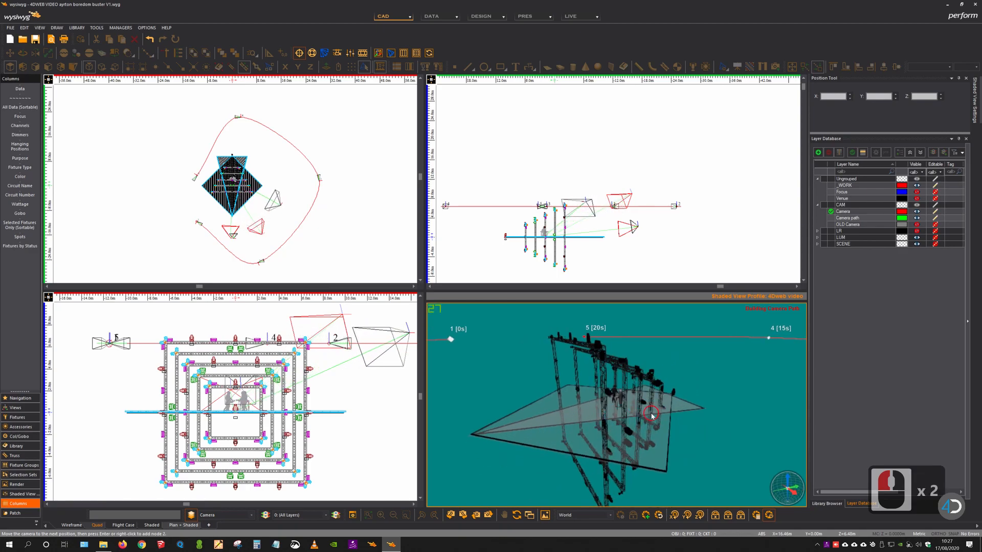
{"action": "right_click", "coordinate": [673, 424]}
{"action": "left_click", "coordinate": [673, 419]}
{"action": "left_click_drag", "start_coordinate": [682, 382], "coordinate": [648, 396]}
{"action": "right_click", "coordinate": [693, 393]}
{"action": "left_click", "coordinate": [698, 398]}
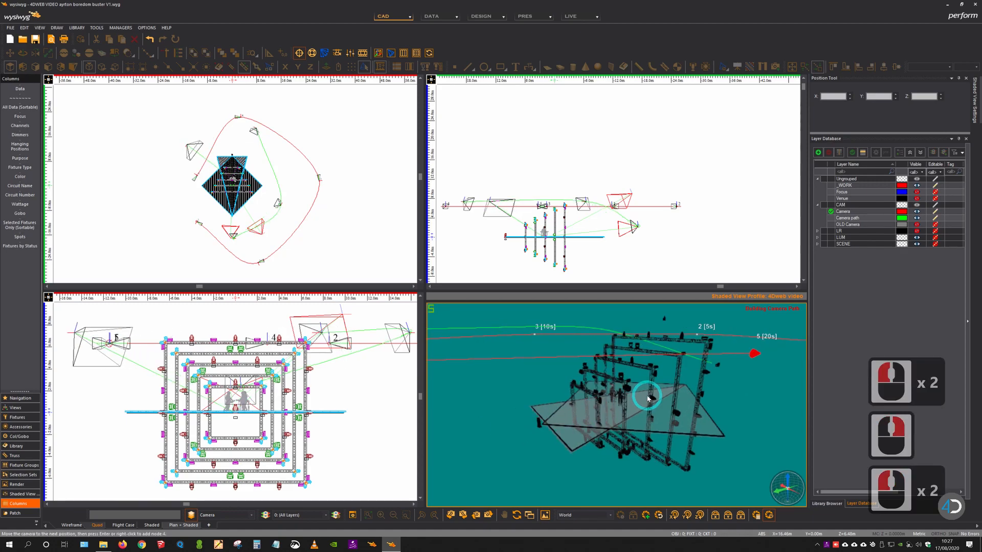
Step: Close Camera Path 2 as a loop, adding the current camera position behind the stage as its last node
{"action": "right_click", "coordinate": [647, 398]}
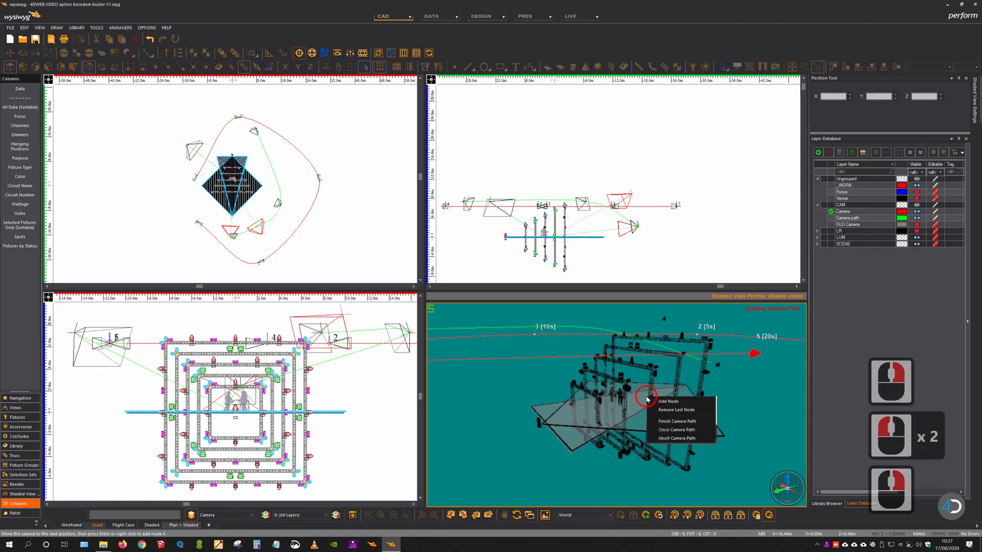
{"action": "left_click", "coordinate": [674, 431]}
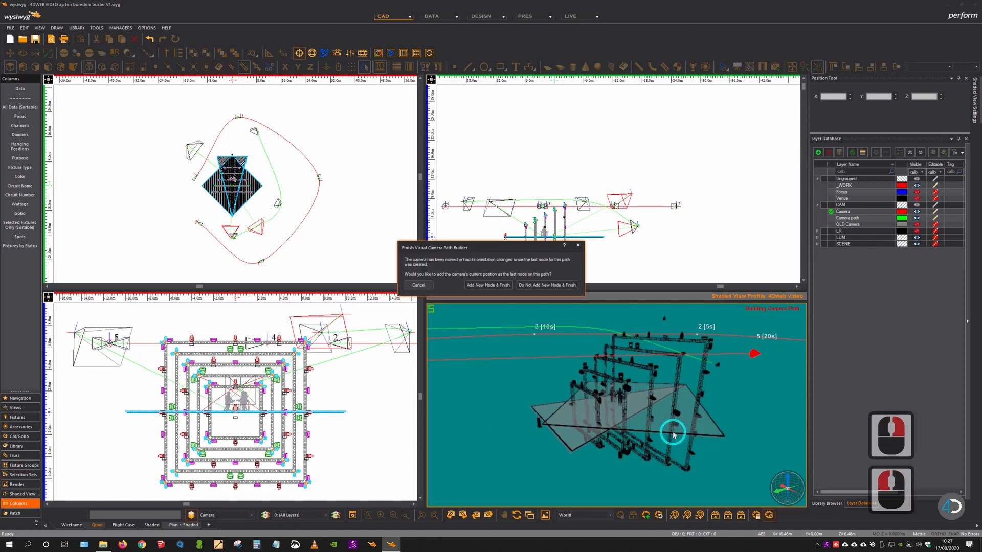
{"action": "left_click", "coordinate": [502, 286]}
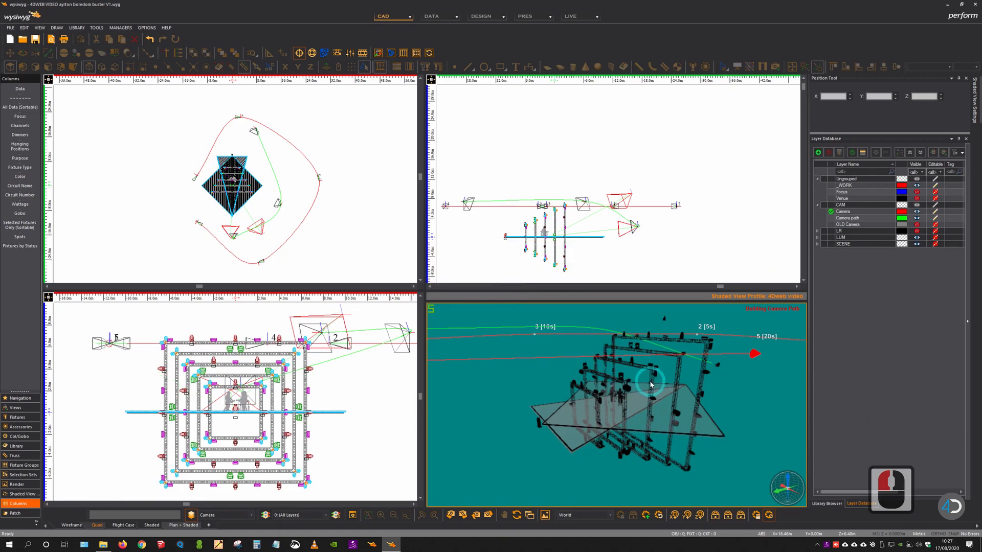
{"action": "mouse_move", "coordinate": [605, 408]}
{"action": "left_mouse_down"}
{"action": "mouse_move", "coordinate": [631, 427]}
{"action": "mouse_move", "coordinate": [651, 416]}
{"action": "mouse_move", "coordinate": [617, 411]}
{"action": "left_mouse_up"}
{"action": "left_click", "coordinate": [632, 426]}
{"action": "scroll", "coordinate": [627, 423], "scroll_direction": "down", "scroll_amount": 3, "text": "ctrl"}
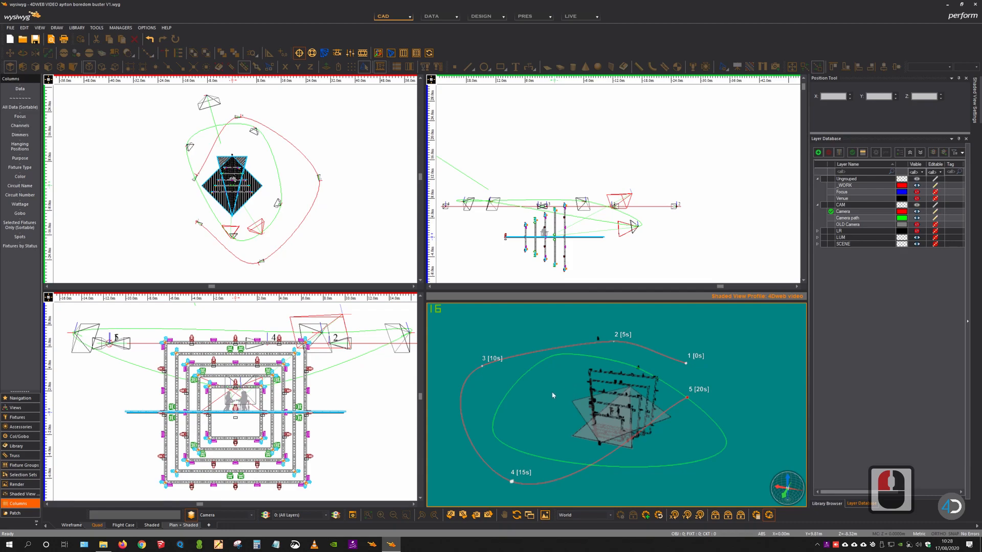
Step: From the HOME 1 view, start the Visual Camera Path Builder for Camera Path 3 on the Camera layer, using the current position as first node
{"action": "left_click", "coordinate": [580, 515]}
{"action": "left_click", "coordinate": [587, 433]}
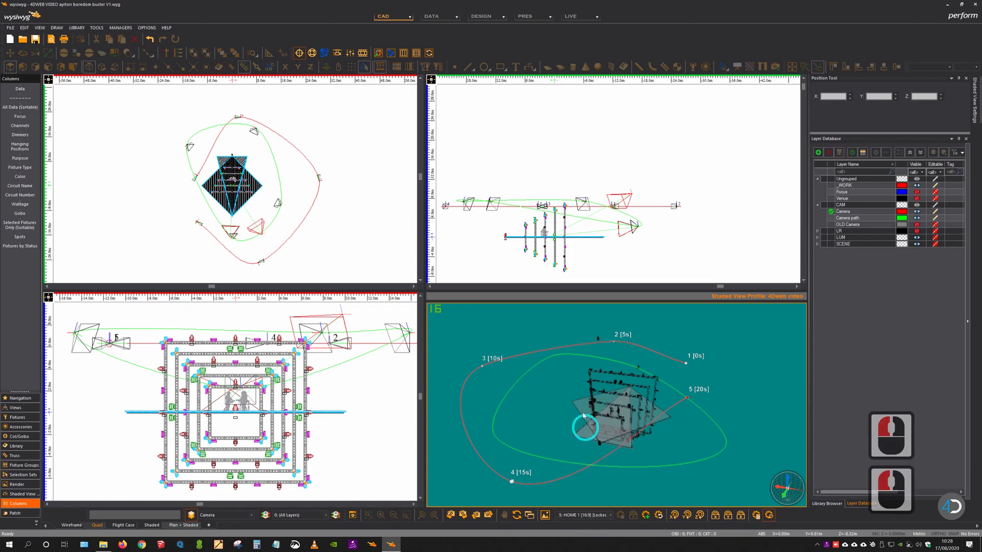
{"action": "right_click", "coordinate": [558, 401]}
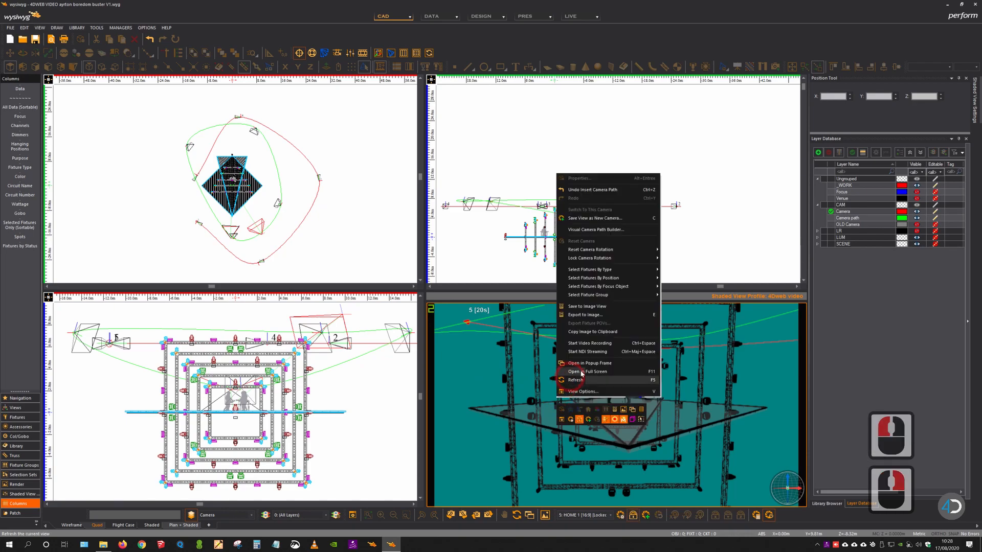
{"action": "left_click", "coordinate": [588, 230]}
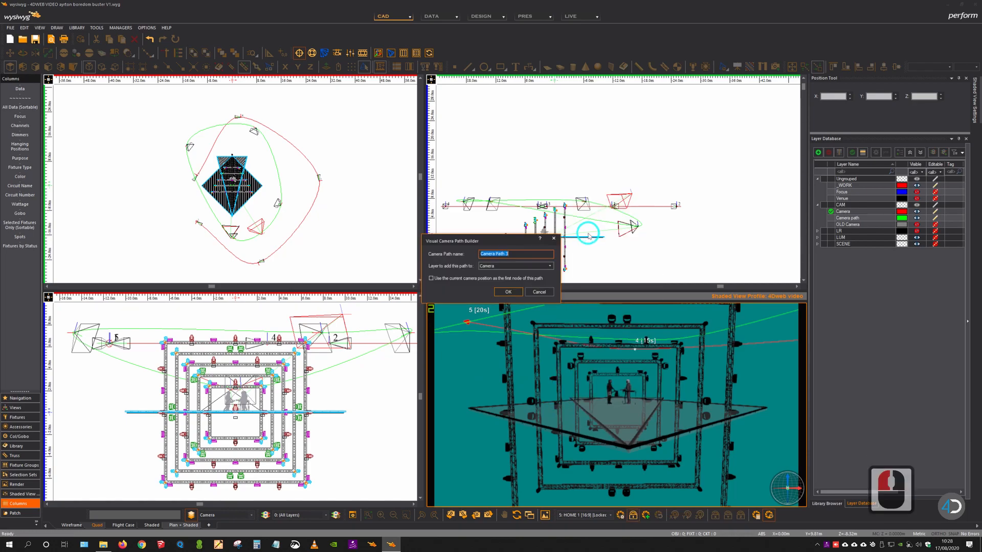
{"action": "left_click", "coordinate": [431, 279]}
{"action": "left_click", "coordinate": [431, 278]}
{"action": "left_click", "coordinate": [431, 278]}
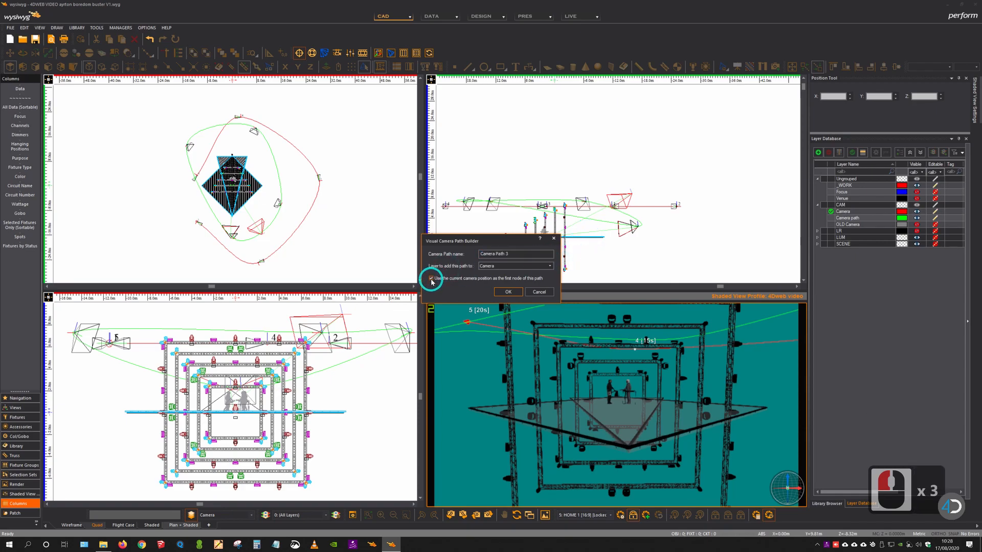
{"action": "left_click", "coordinate": [511, 293]}
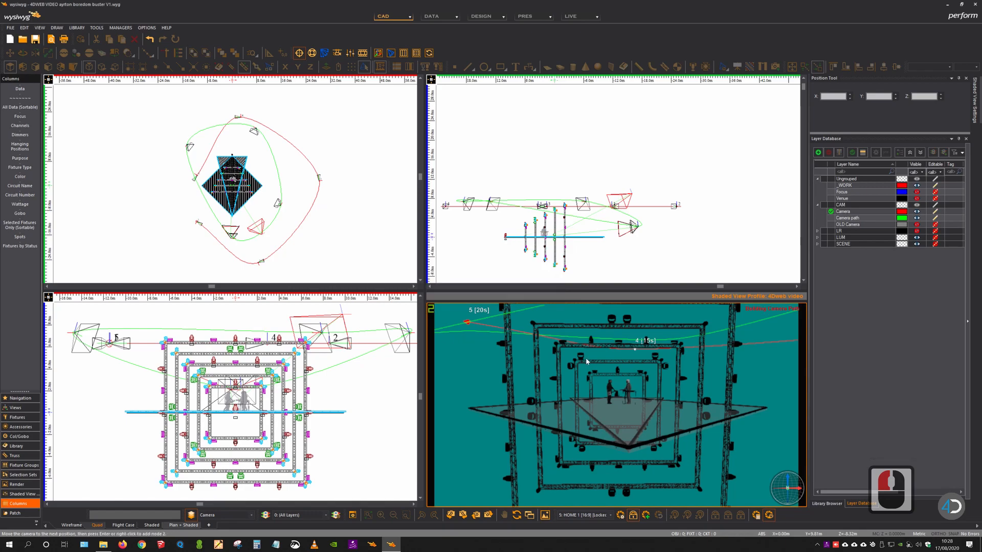
Step: Switch the shaded view to the HOME 2 camera and add a node to Camera Path 3 there
{"action": "left_click", "coordinate": [583, 515]}
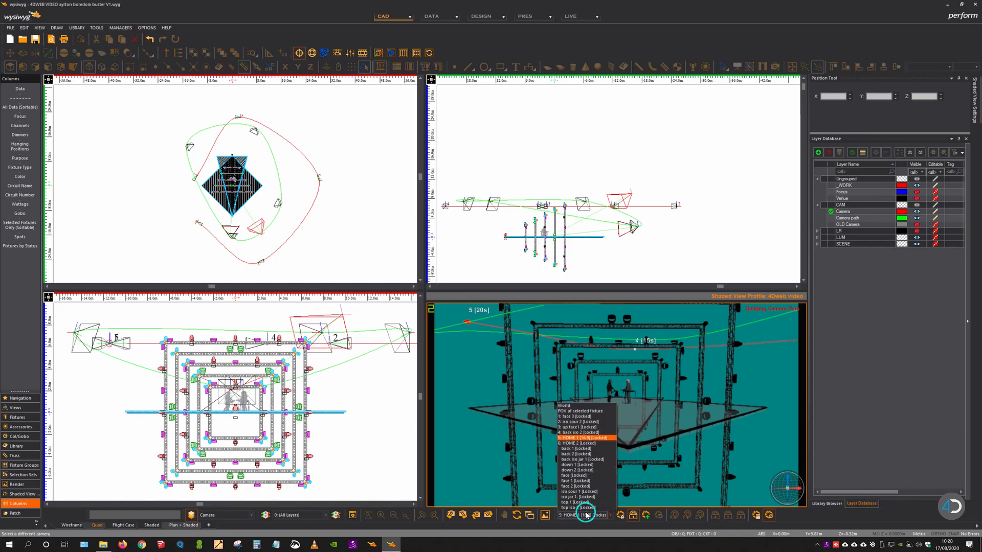
{"action": "left_click", "coordinate": [584, 438]}
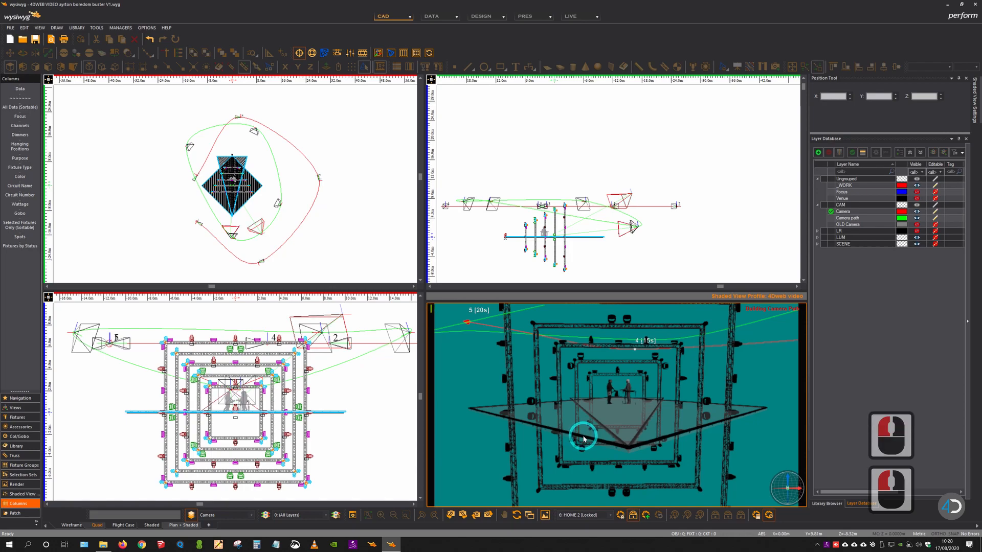
{"action": "right_click", "coordinate": [614, 425]}
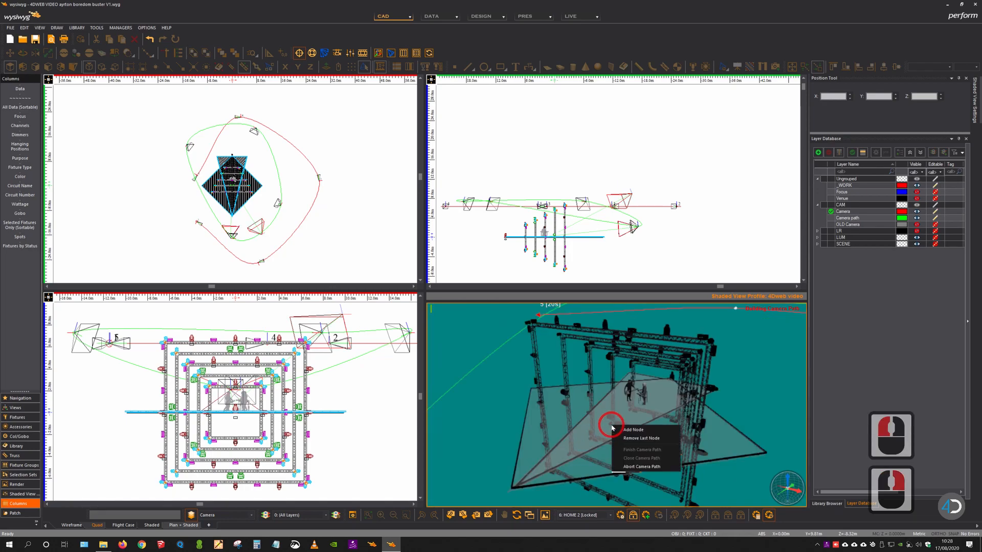
{"action": "left_click", "coordinate": [627, 430]}
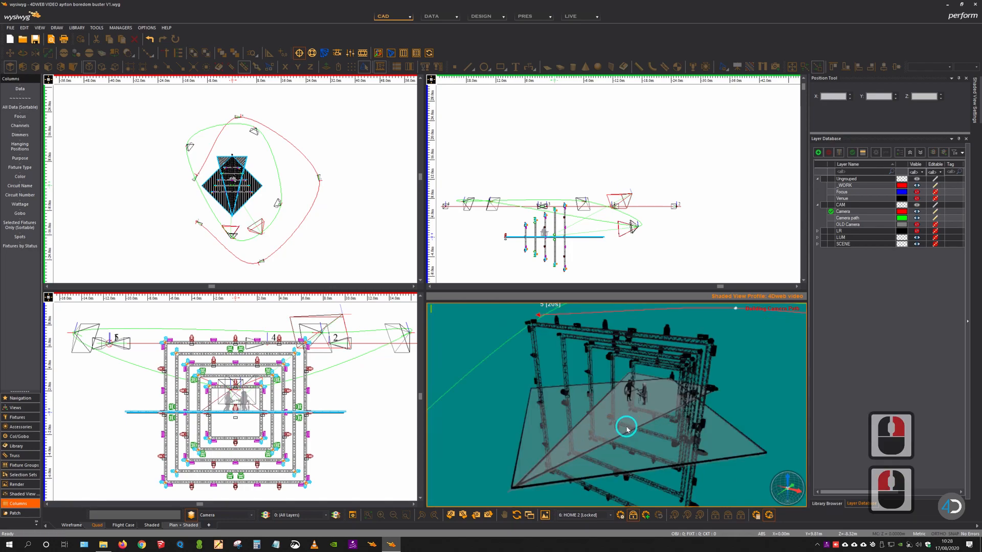
Step: Switch the shaded view to the back iso 2 camera and add the following node of Camera Path 3
{"action": "left_click", "coordinate": [596, 515]}
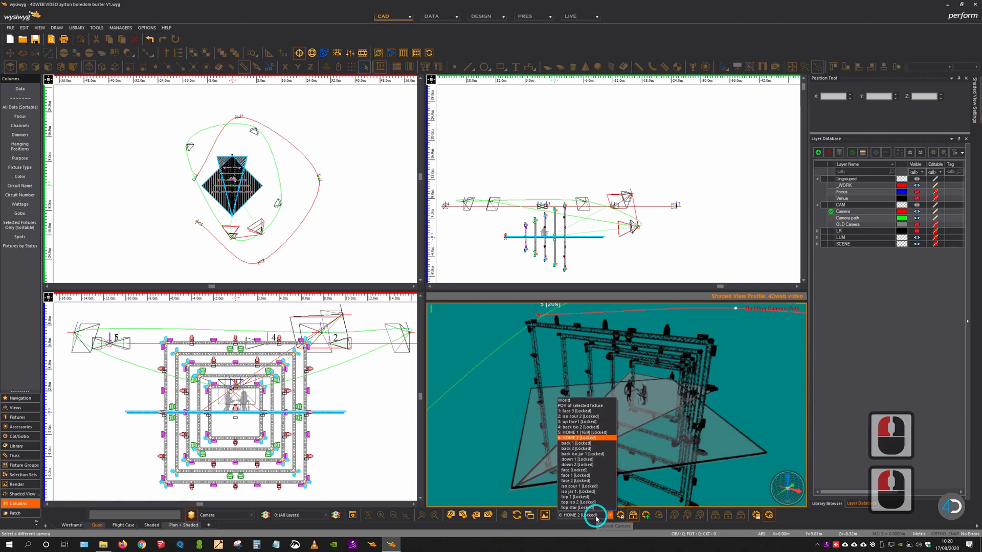
{"action": "left_click", "coordinate": [584, 420]}
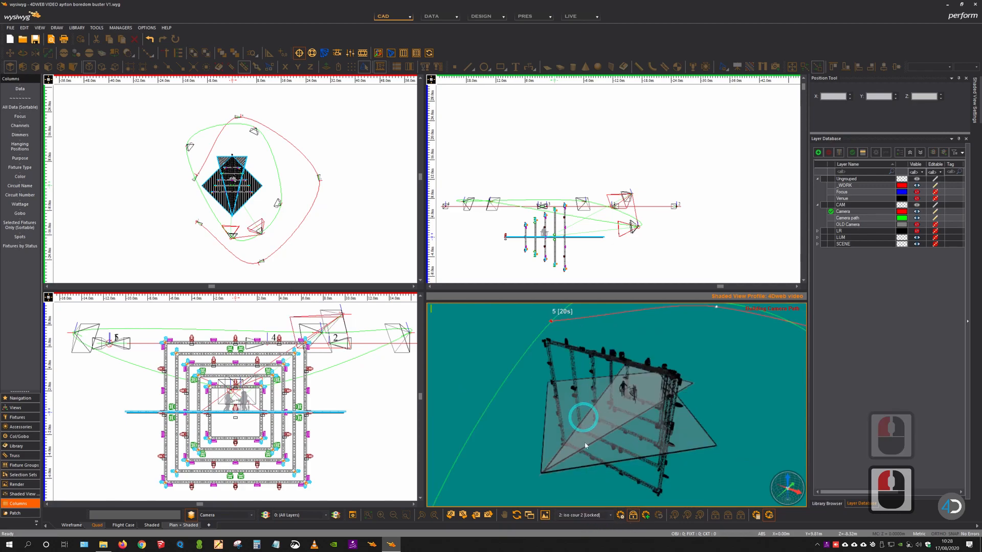
{"action": "left_click", "coordinate": [583, 515]}
{"action": "left_click", "coordinate": [585, 423]}
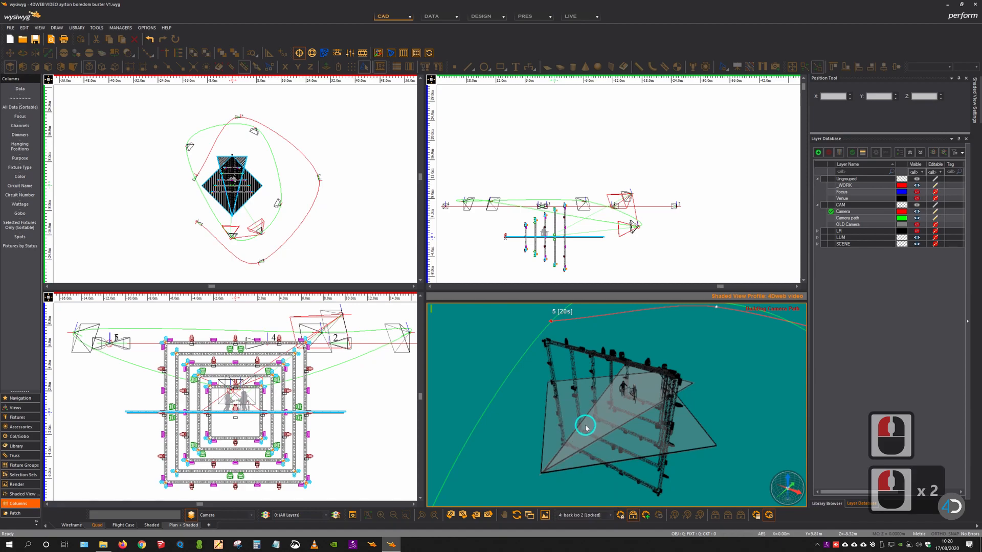
{"action": "right_click", "coordinate": [616, 424]}
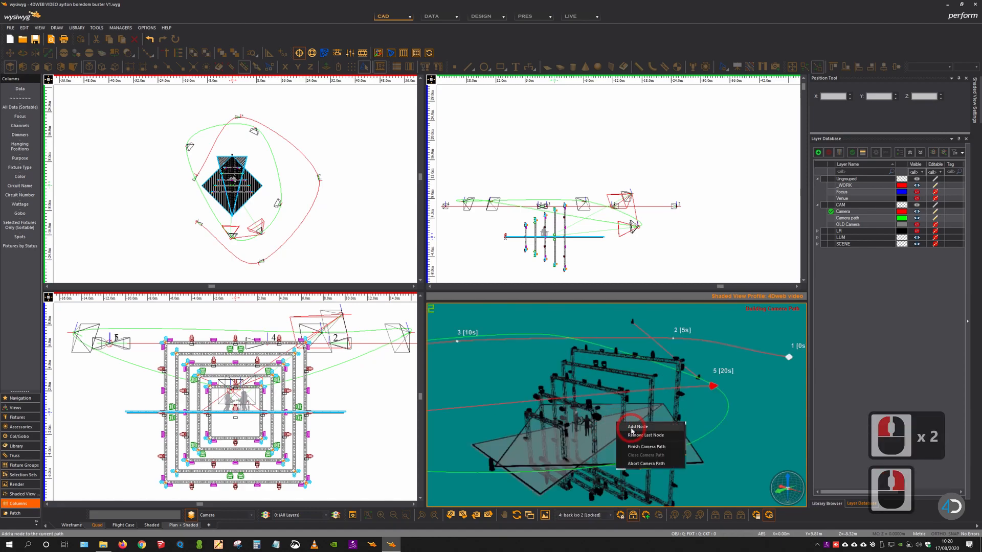
{"action": "left_click", "coordinate": [640, 427]}
Step: Add another node to Camera Path 3 from the position of the up face1 camera
{"action": "left_click", "coordinate": [587, 515]}
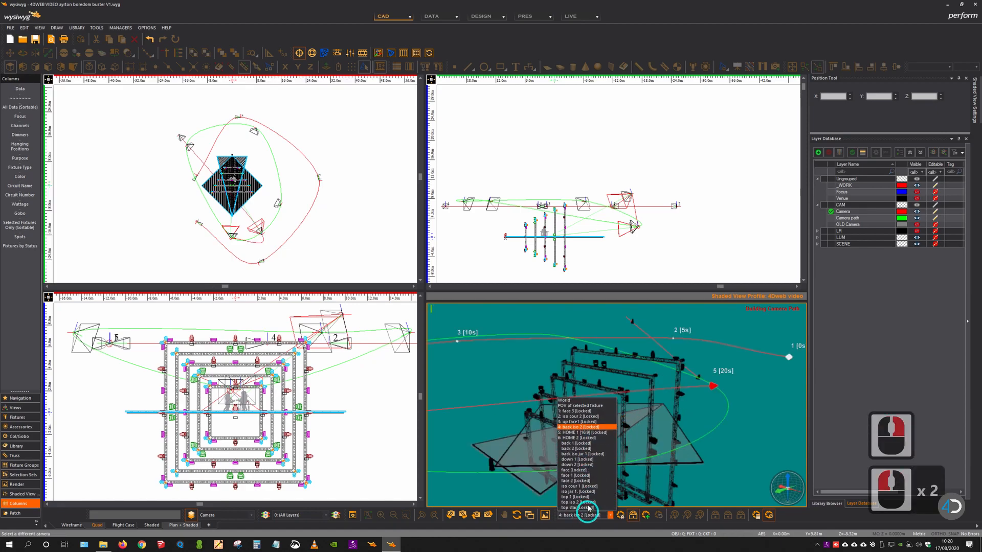
{"action": "left_click", "coordinate": [591, 422]}
{"action": "right_click", "coordinate": [591, 422]}
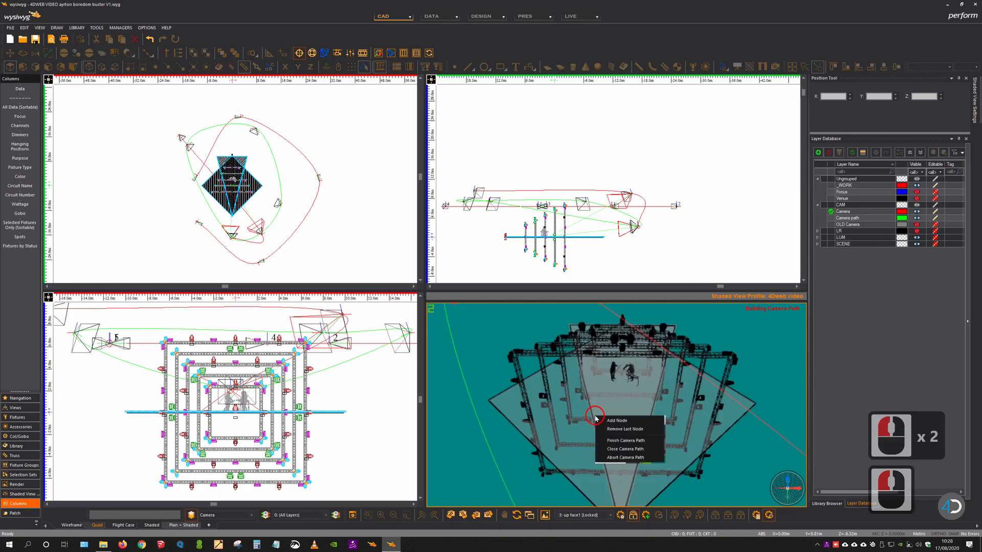
{"action": "left_click", "coordinate": [613, 429]}
Step: Add a node from the face 3 camera position and finish Camera Path 3 as an open path
{"action": "left_click", "coordinate": [583, 515]}
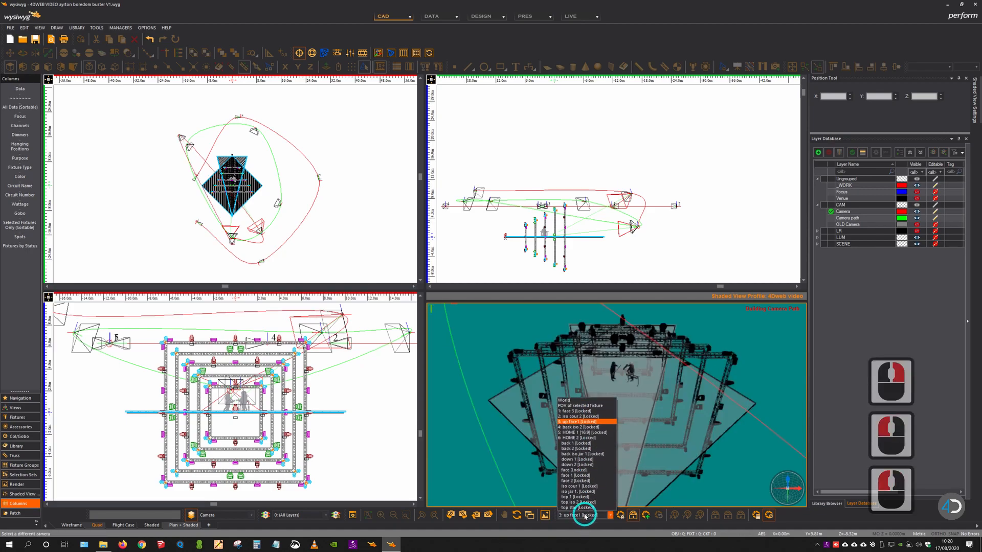
{"action": "left_click", "coordinate": [601, 412]}
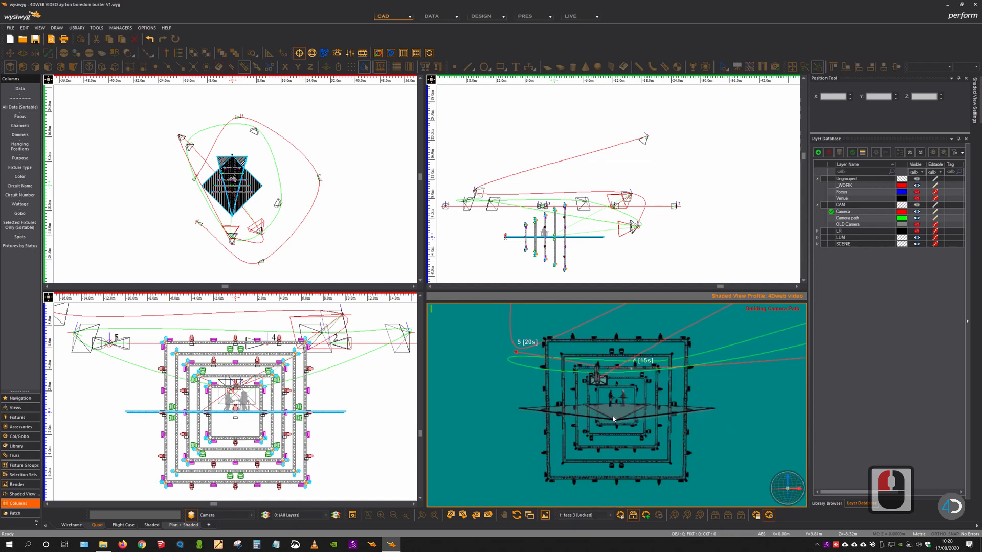
{"action": "right_click", "coordinate": [613, 419]}
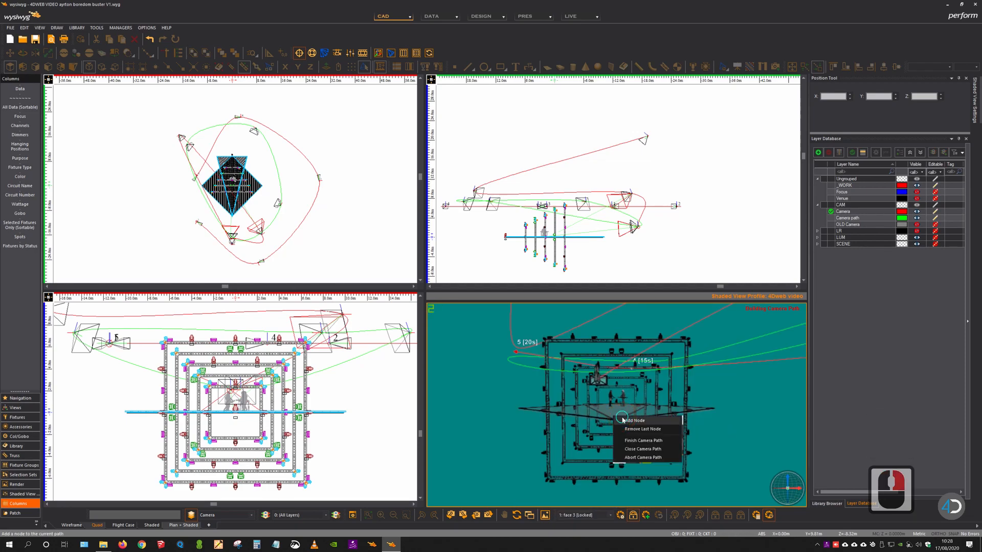
{"action": "left_click", "coordinate": [622, 421]}
{"action": "right_click", "coordinate": [620, 409]}
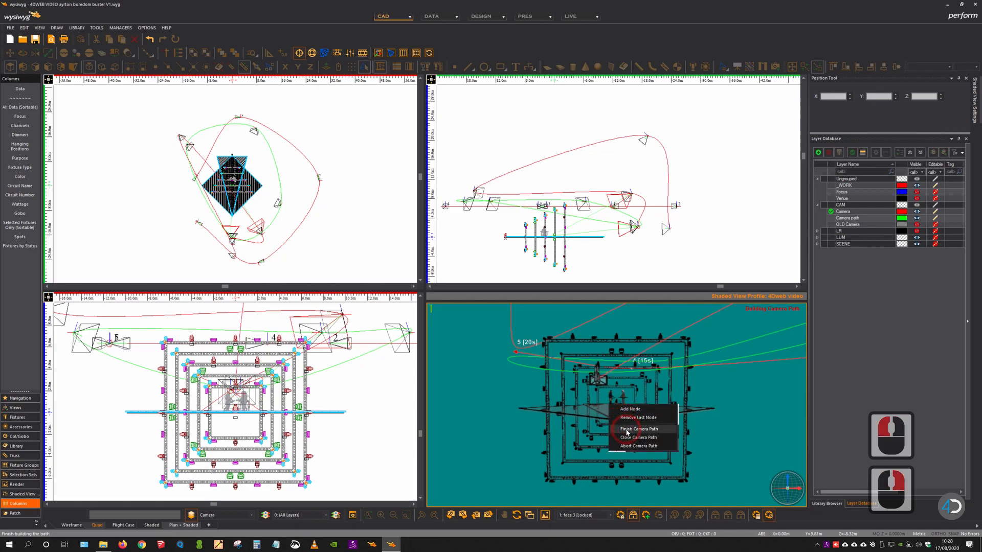
{"action": "left_click", "coordinate": [623, 409]}
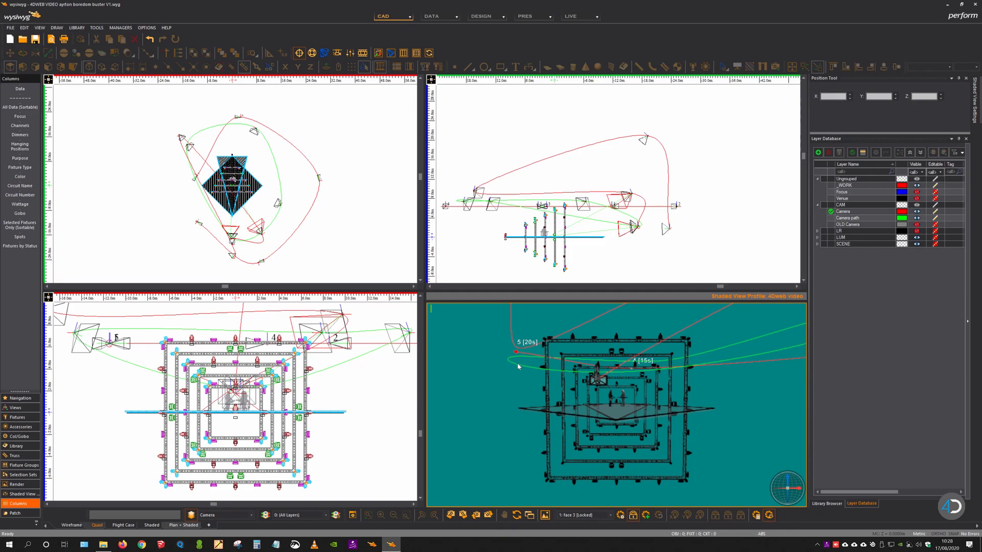
Step: Switch the shaded view to the World camera and examine the camera paths around the stage from several angles
{"action": "left_click", "coordinate": [588, 388]}
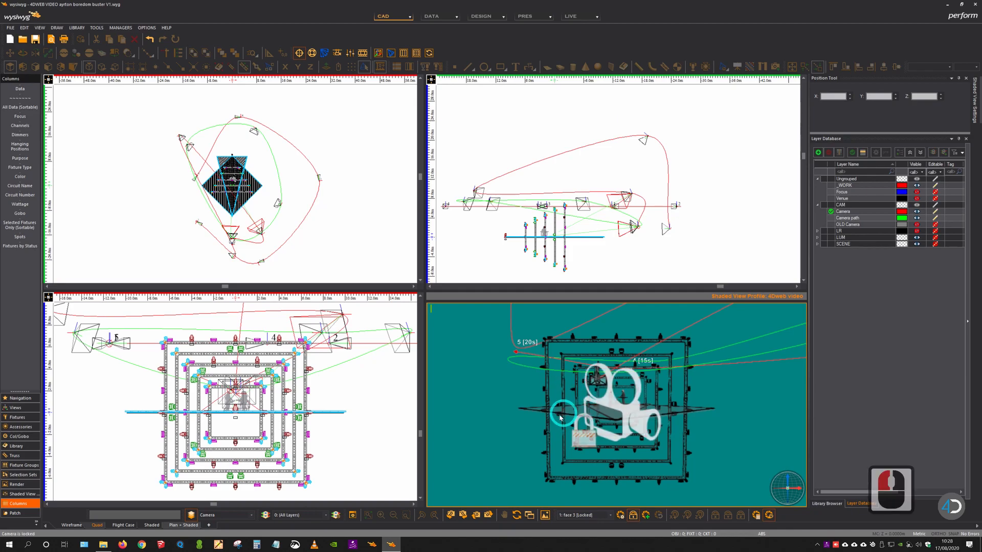
{"action": "left_click", "coordinate": [583, 515]}
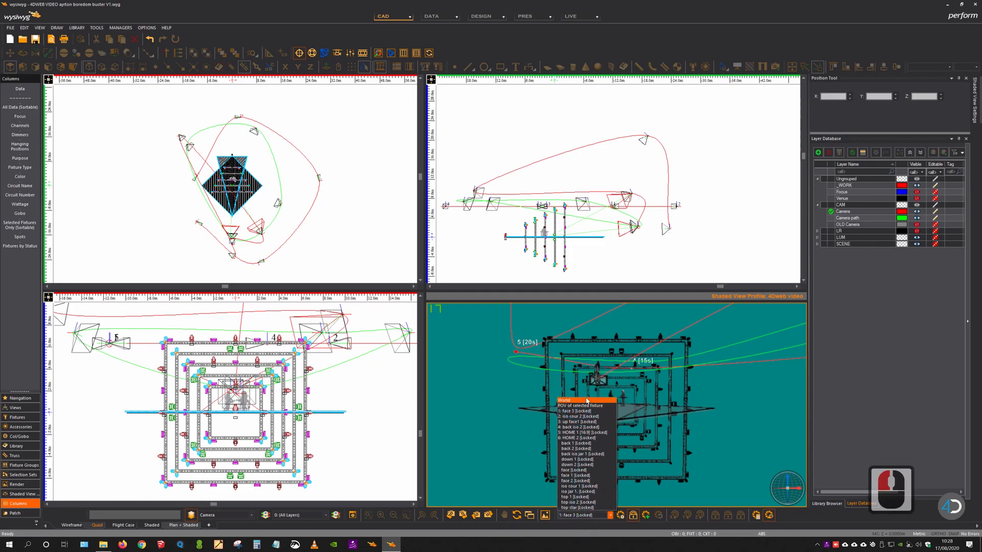
{"action": "left_click", "coordinate": [587, 401]}
{"action": "mouse_move", "coordinate": [673, 405]}
{"action": "left_mouse_down"}
{"action": "mouse_move", "coordinate": [607, 481]}
{"action": "mouse_move", "coordinate": [566, 467]}
{"action": "left_mouse_up"}
{"action": "scroll", "coordinate": [566, 464], "scroll_direction": "down", "scroll_amount": 8, "text": "ctrl"}
{"action": "left_click_drag", "start_coordinate": [626, 450], "coordinate": [547, 446]}
{"action": "mouse_move", "coordinate": [629, 429]}
{"action": "left_mouse_down"}
{"action": "mouse_move", "coordinate": [550, 401]}
{"action": "mouse_move", "coordinate": [660, 391]}
{"action": "mouse_move", "coordinate": [705, 399]}
{"action": "mouse_move", "coordinate": [668, 394]}
{"action": "mouse_move", "coordinate": [604, 410]}
{"action": "mouse_move", "coordinate": [719, 392]}
{"action": "mouse_move", "coordinate": [719, 434]}
{"action": "mouse_move", "coordinate": [614, 449]}
{"action": "mouse_move", "coordinate": [540, 443]}
{"action": "mouse_move", "coordinate": [579, 389]}
{"action": "mouse_move", "coordinate": [596, 409]}
{"action": "mouse_move", "coordinate": [557, 462]}
{"action": "mouse_move", "coordinate": [622, 435]}
{"action": "left_mouse_up"}
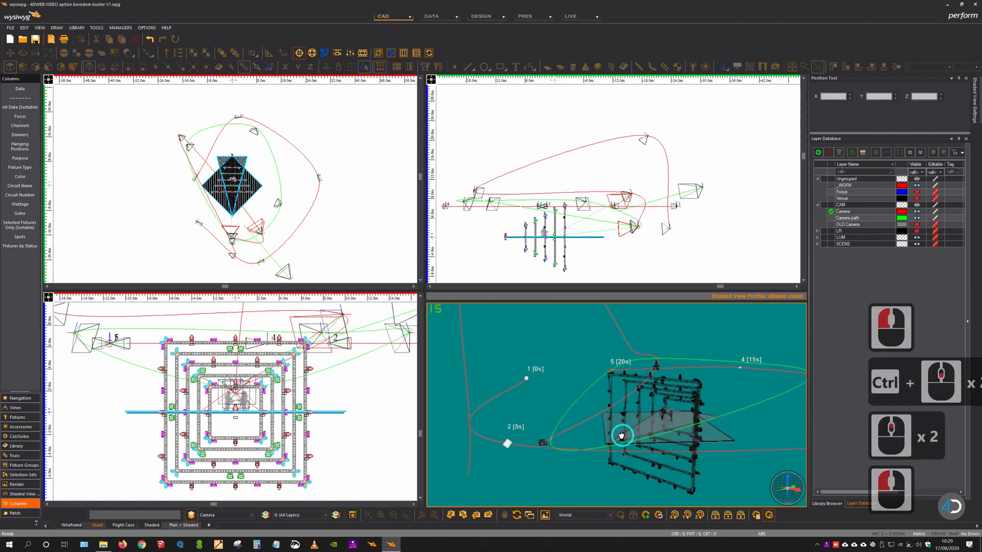
{"action": "scroll", "coordinate": [663, 368], "scroll_direction": "up", "scroll_amount": 3}
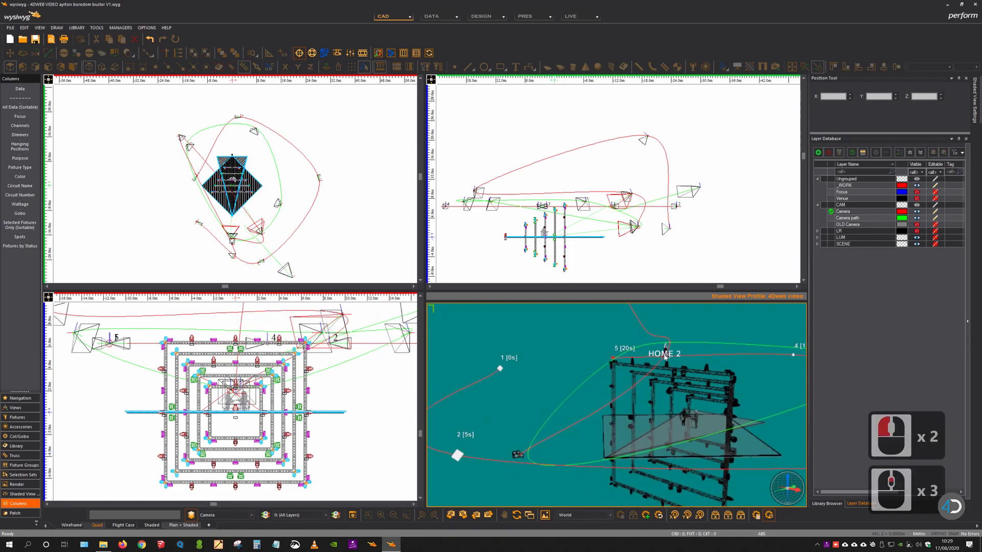
{"action": "scroll", "coordinate": [607, 443], "scroll_direction": "down", "scroll_amount": 2}
{"action": "left_click_drag", "start_coordinate": [608, 443], "coordinate": [573, 452], "text": "ctrl"}
{"action": "scroll", "coordinate": [586, 437], "scroll_direction": "down", "scroll_amount": 3, "text": "ctrl"}
{"action": "scroll", "coordinate": [586, 436], "scroll_direction": "down", "scroll_amount": 3, "text": "ctrl"}
{"action": "mouse_move", "coordinate": [630, 418]}
{"action": "left_mouse_down"}
{"action": "mouse_move", "coordinate": [563, 421]}
{"action": "mouse_move", "coordinate": [596, 406]}
{"action": "mouse_move", "coordinate": [604, 380]}
{"action": "left_mouse_up"}
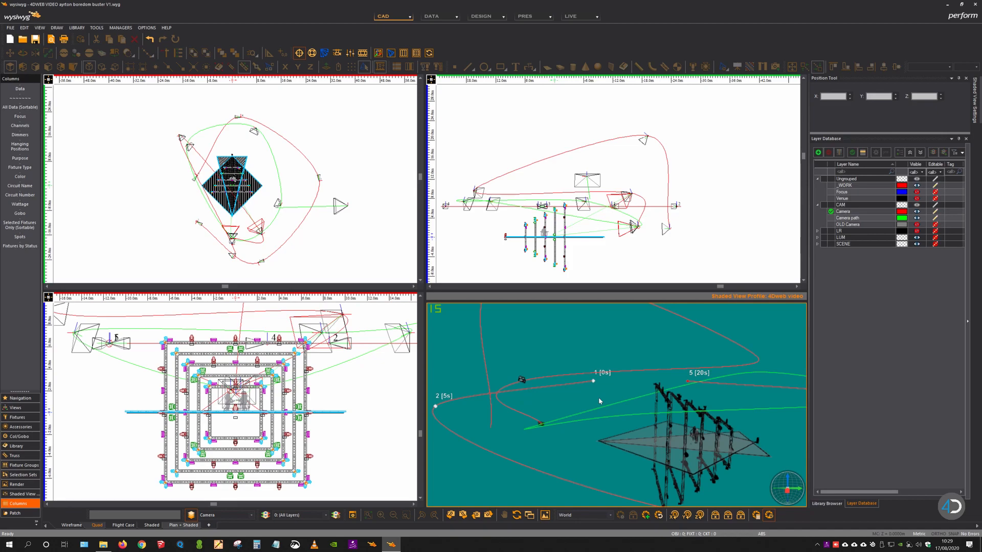
Step: Switch to Design mode, show the Timeline and check its list of available camera paths
{"action": "left_click", "coordinate": [480, 19]}
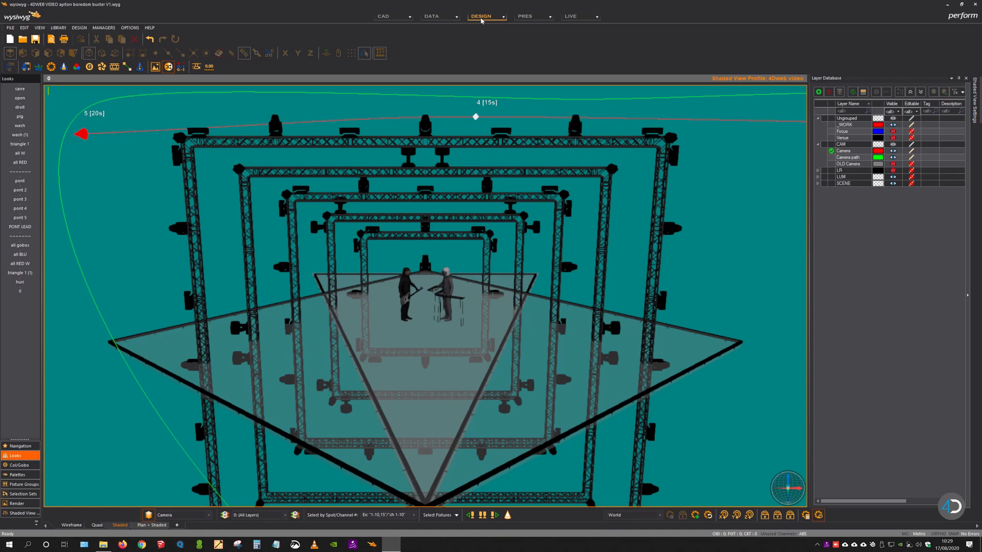
{"action": "left_click", "coordinate": [374, 100]}
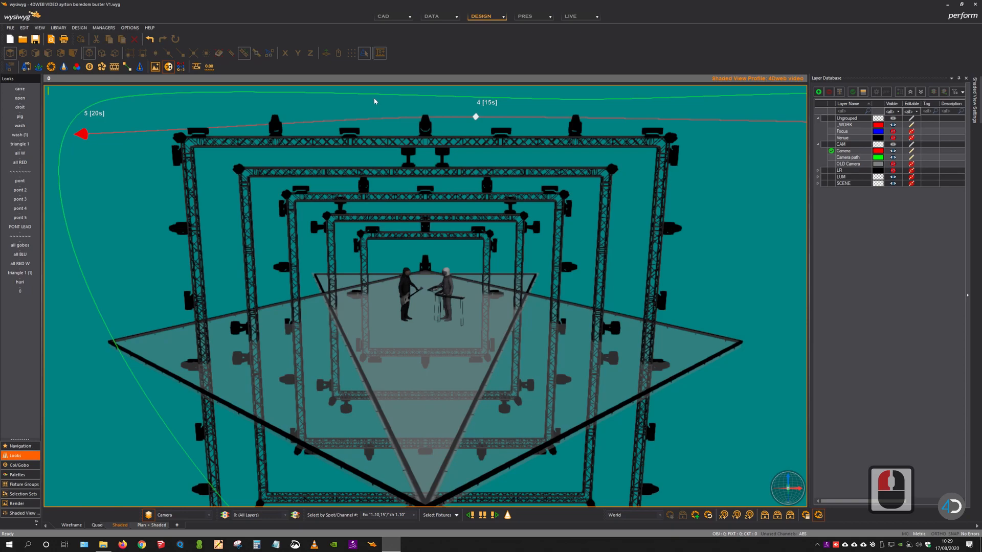
{"action": "key", "text": "ctrl+alt+t"}
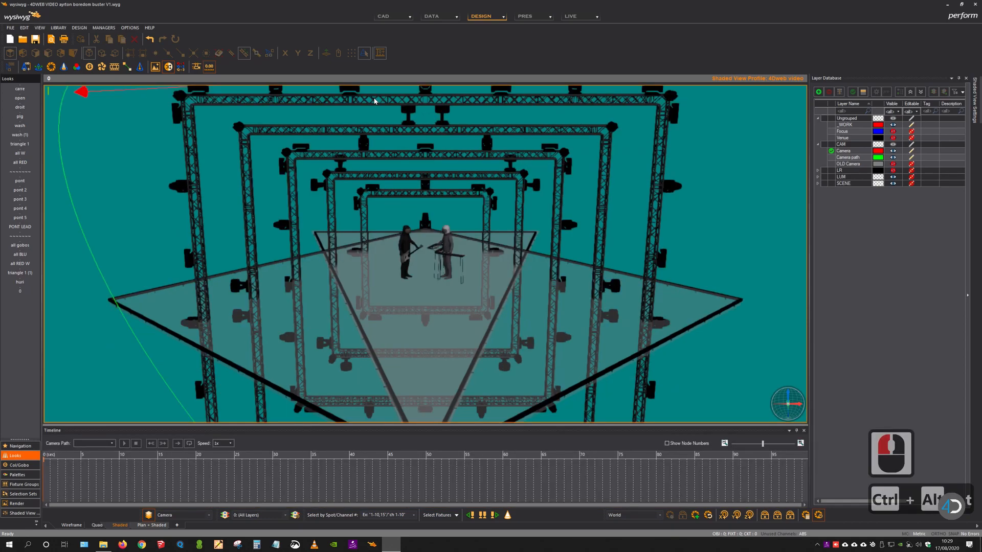
{"action": "left_click", "coordinate": [110, 443]}
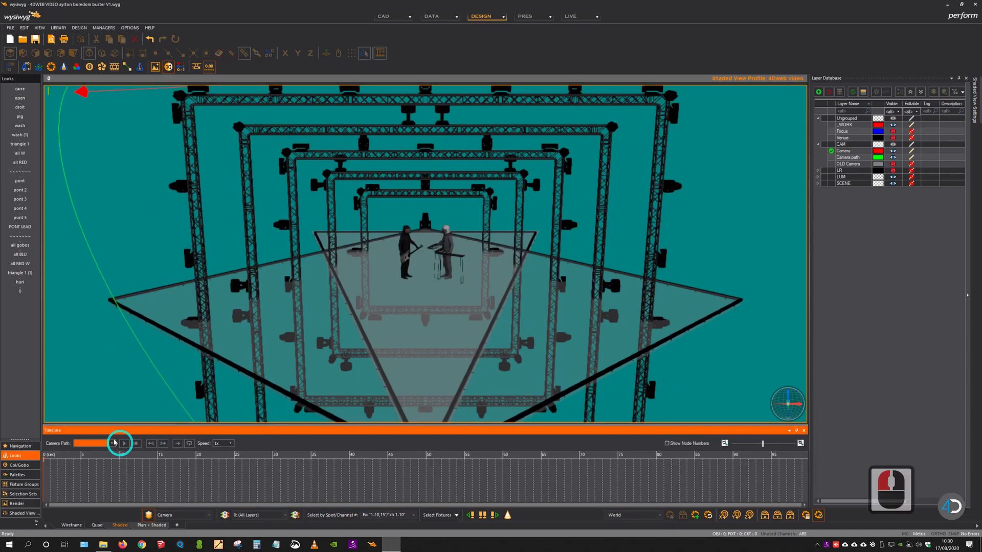
{"action": "left_click", "coordinate": [112, 444]}
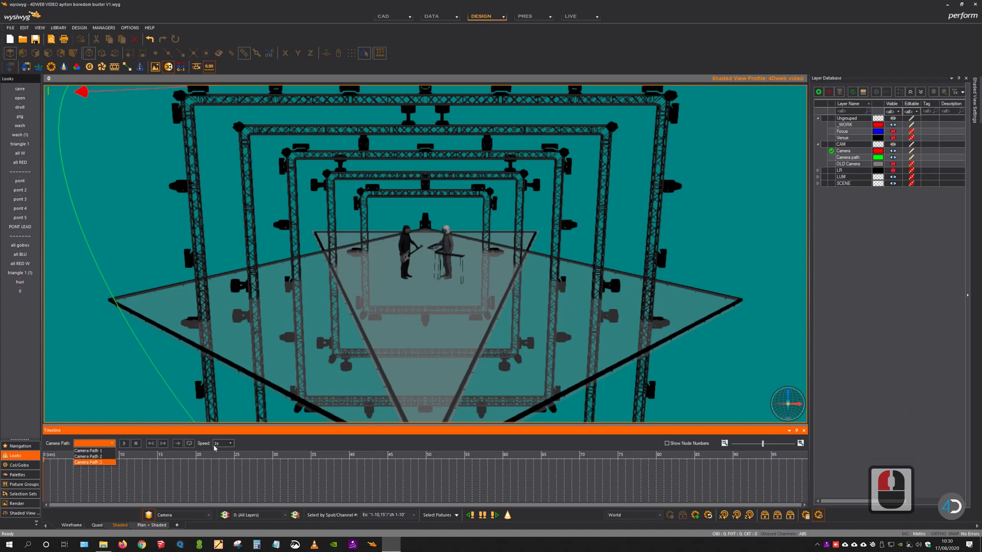
{"action": "left_click", "coordinate": [244, 446]}
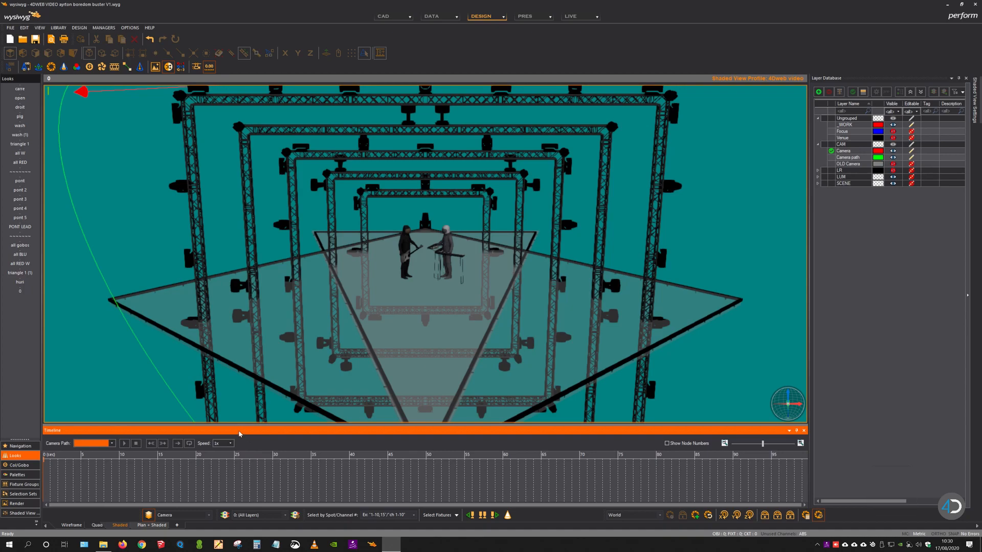
Step: Show the Camera Path Editor and load Camera Path 1 into it
{"action": "key", "text": "ctrl+alt+e"}
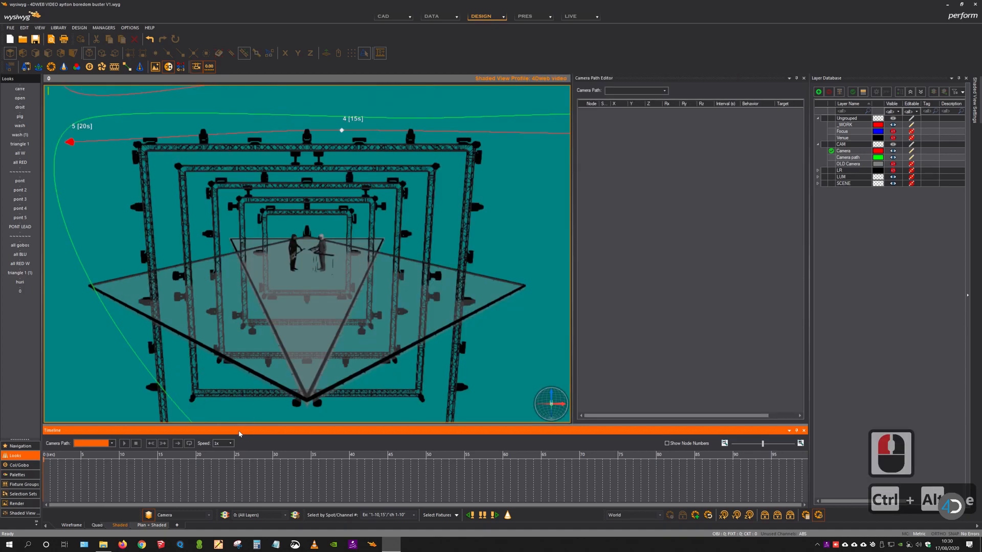
{"action": "left_click", "coordinate": [663, 93]}
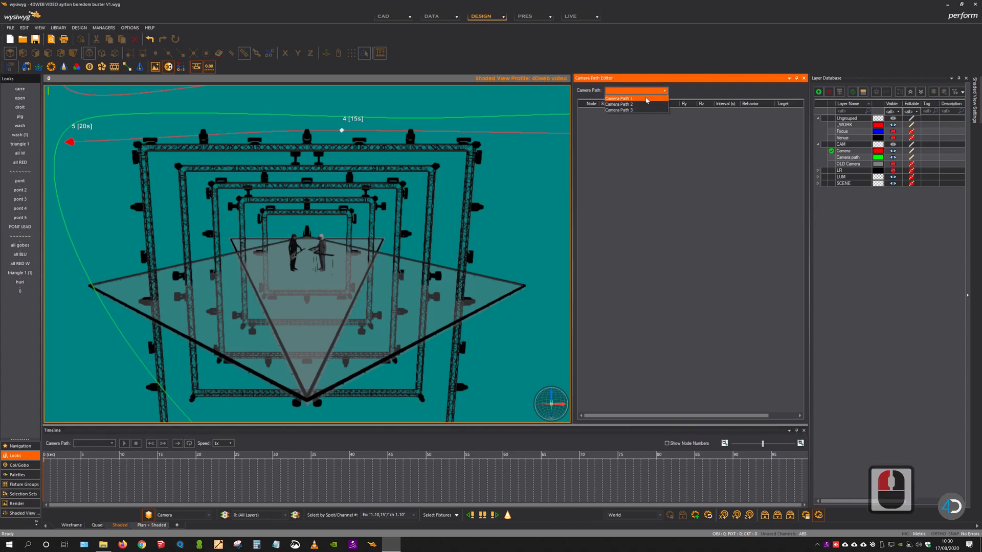
{"action": "left_click", "coordinate": [646, 98]}
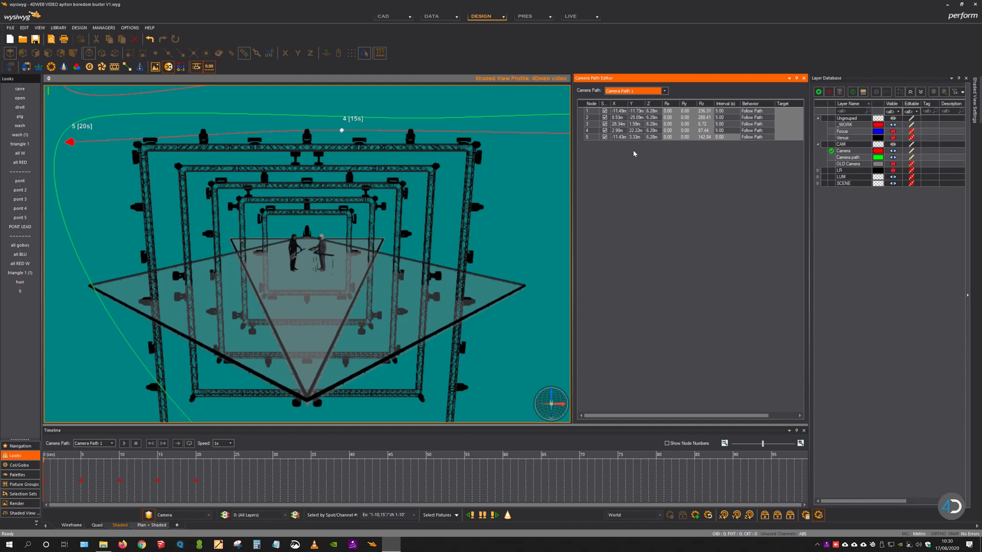
Step: Play Camera Path 1 at 1x speed from the Timeline to preview its movement, and stop the playback
{"action": "left_click", "coordinate": [594, 80]}
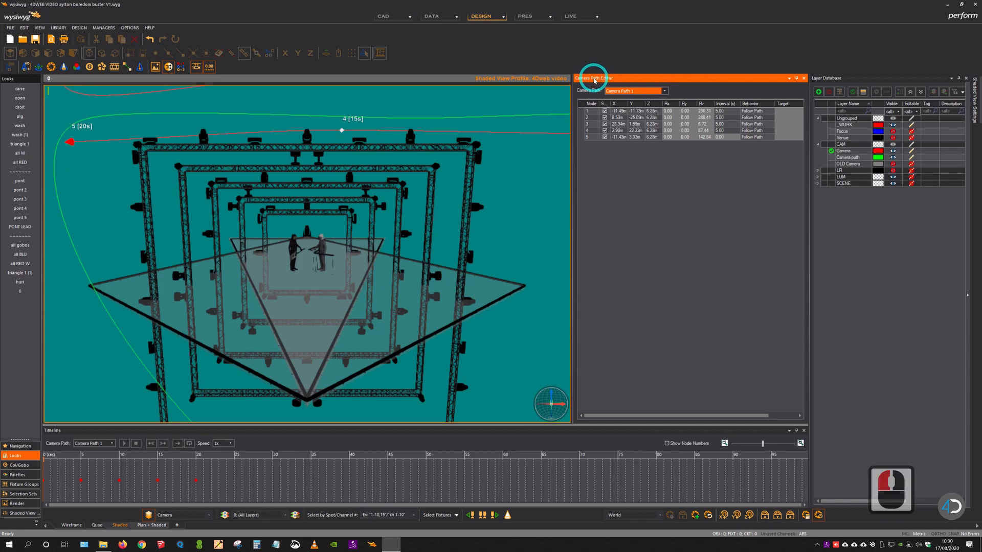
{"action": "left_click", "coordinate": [85, 435]}
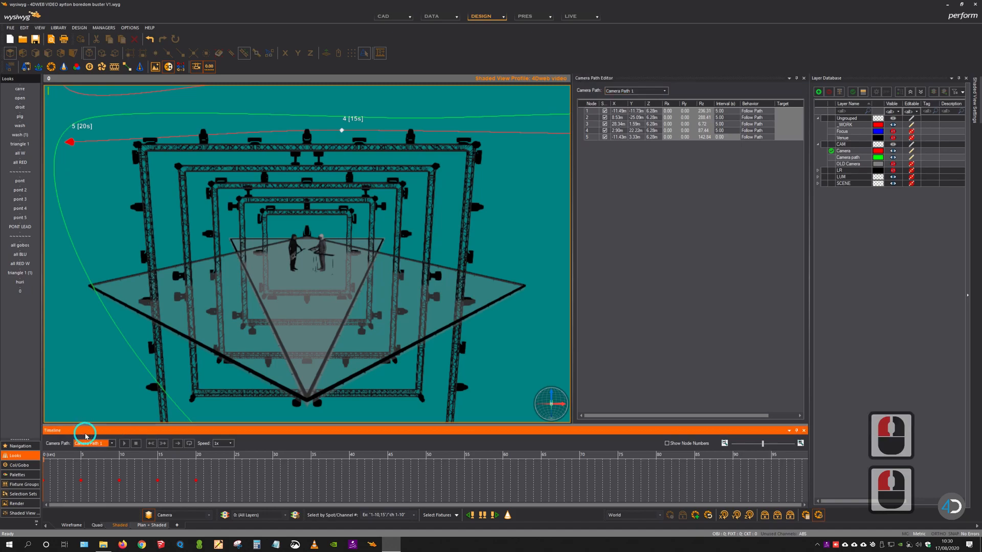
{"action": "left_click", "coordinate": [124, 444]}
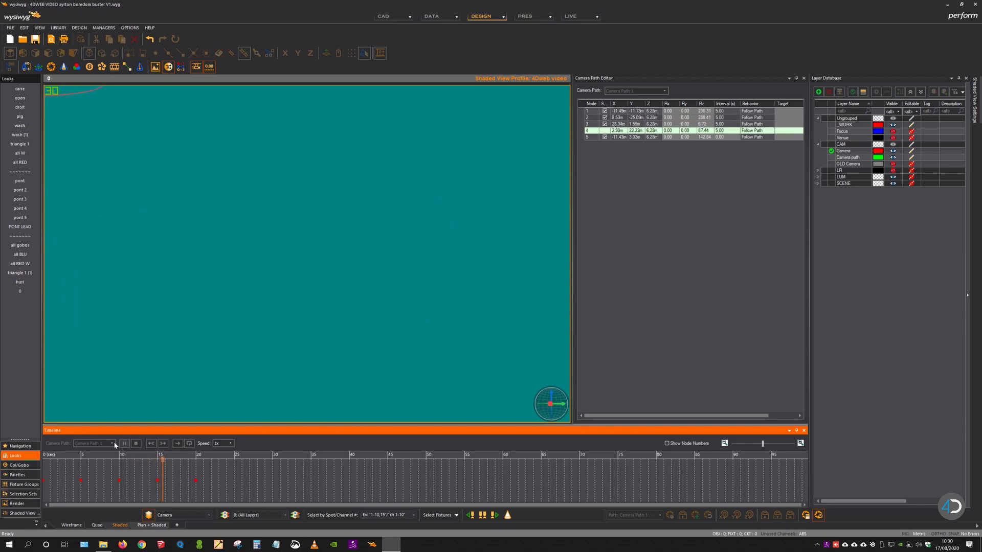
{"action": "left_click", "coordinate": [135, 443]}
Step: Load Camera Path 2 in the Timeline, play it to preview the movement around the stage, and stop it
{"action": "left_click", "coordinate": [87, 444]}
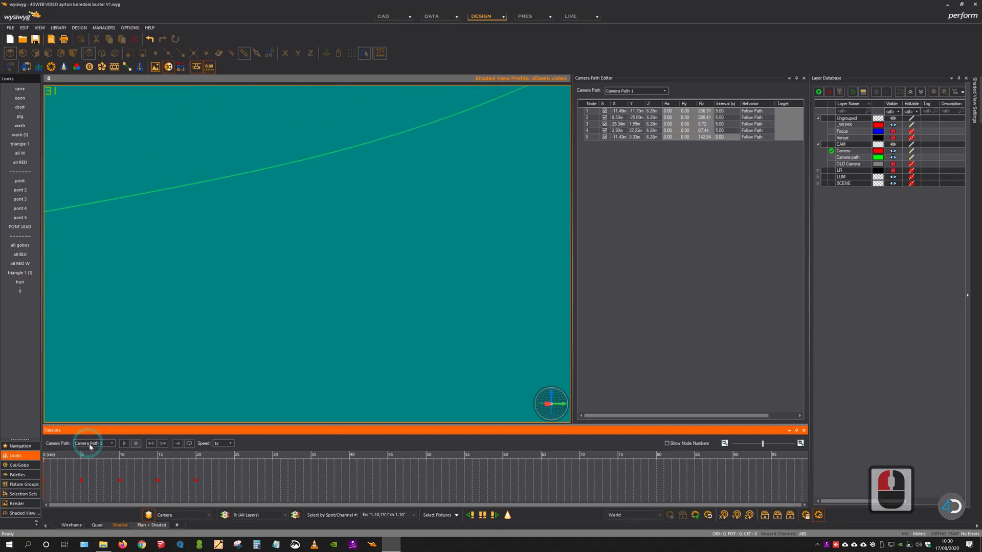
{"action": "left_click", "coordinate": [101, 446]}
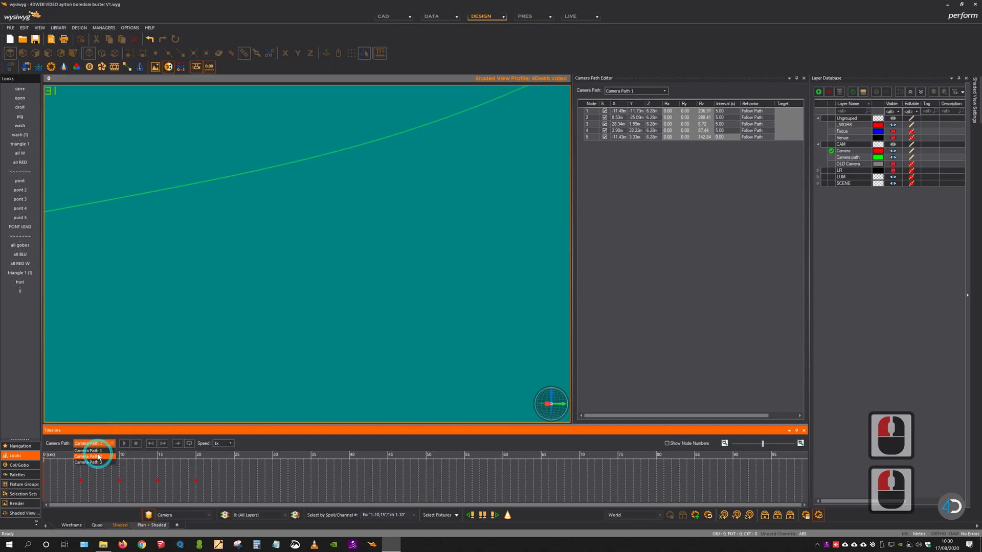
{"action": "left_click", "coordinate": [111, 457]}
{"action": "left_click", "coordinate": [125, 443]}
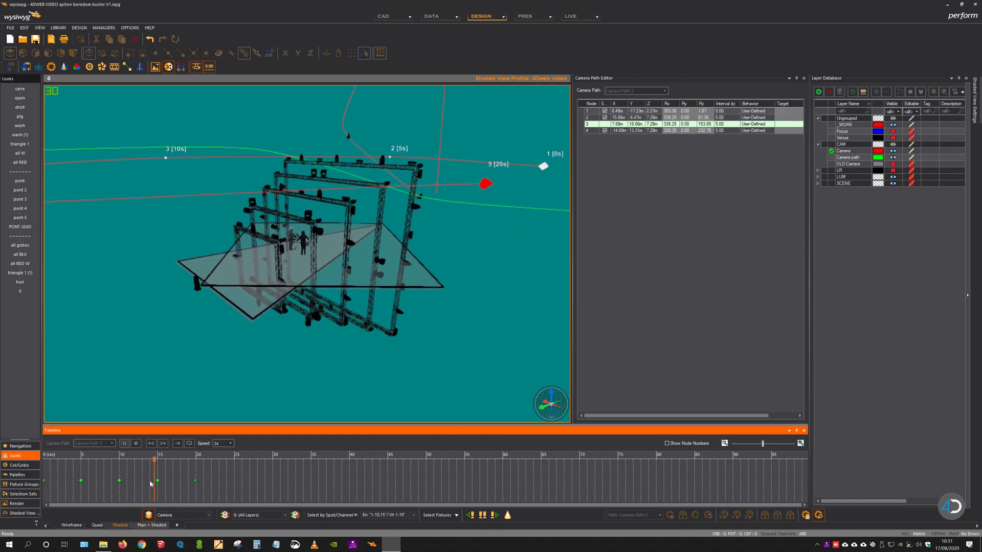
{"action": "left_click", "coordinate": [136, 443]}
Step: Load Camera Path 3 in the Timeline, play it to preview the movement between its nodes, and stop it
{"action": "left_click", "coordinate": [103, 444]}
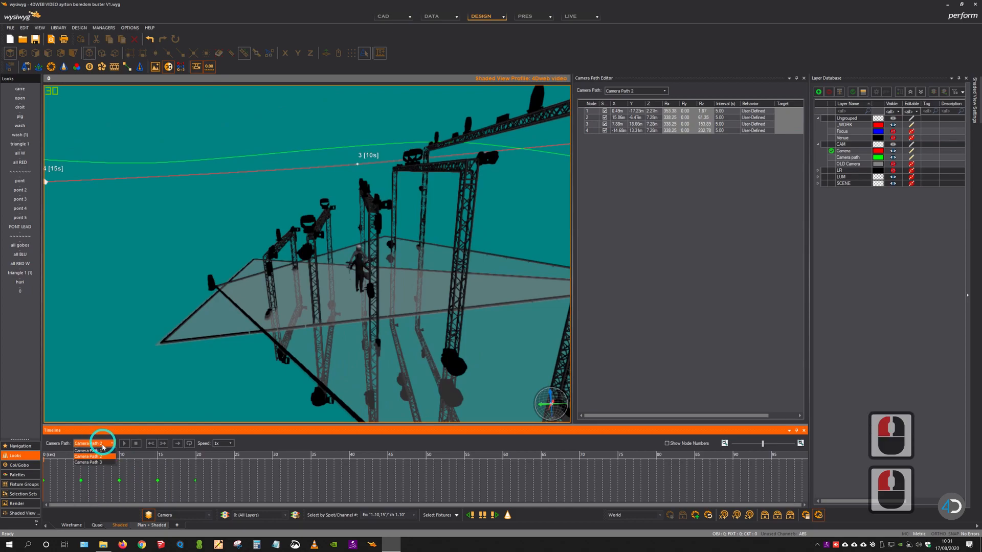
{"action": "left_click", "coordinate": [96, 467]}
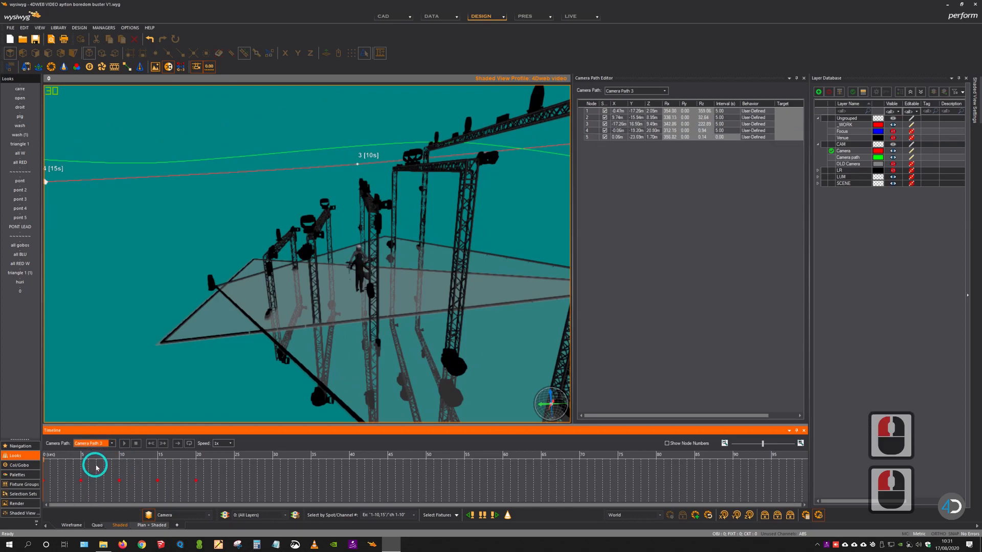
{"action": "left_click", "coordinate": [124, 443]}
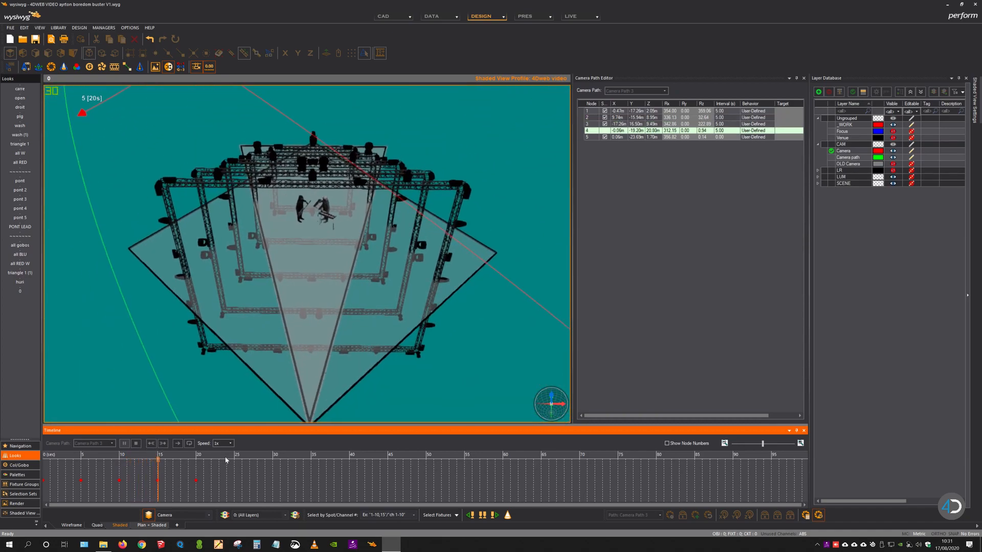
{"action": "left_click", "coordinate": [136, 444]}
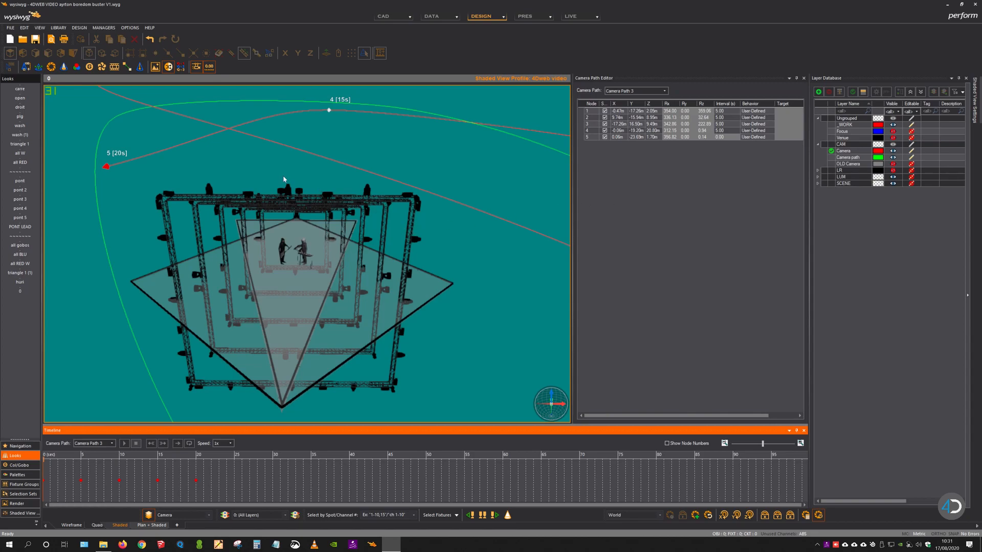
Step: Return to CAD mode and move Camera Path 3 to the Camera path layer through its properties
{"action": "left_click", "coordinate": [361, 363]}
{"action": "scroll", "coordinate": [351, 269], "scroll_direction": "down", "scroll_amount": 5}
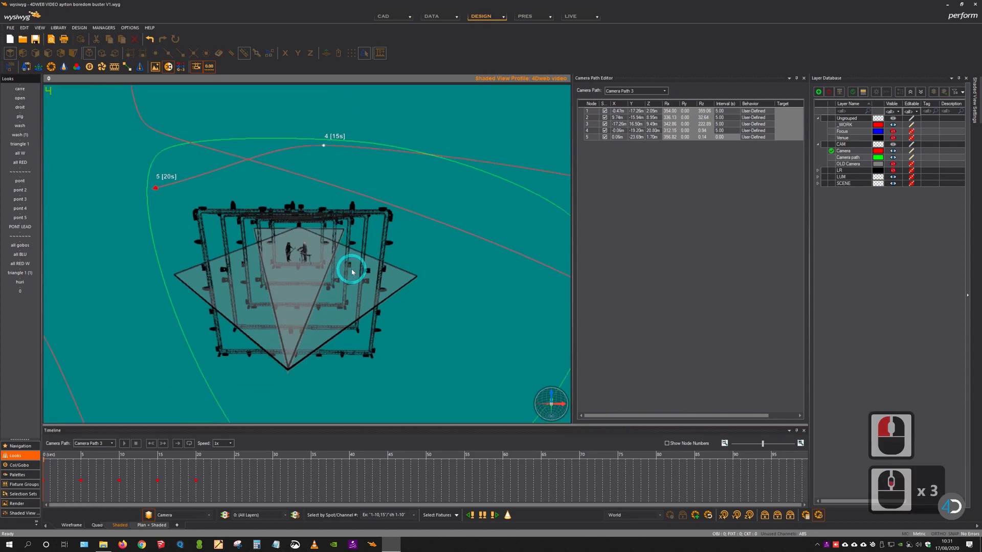
{"action": "left_click", "coordinate": [403, 18]}
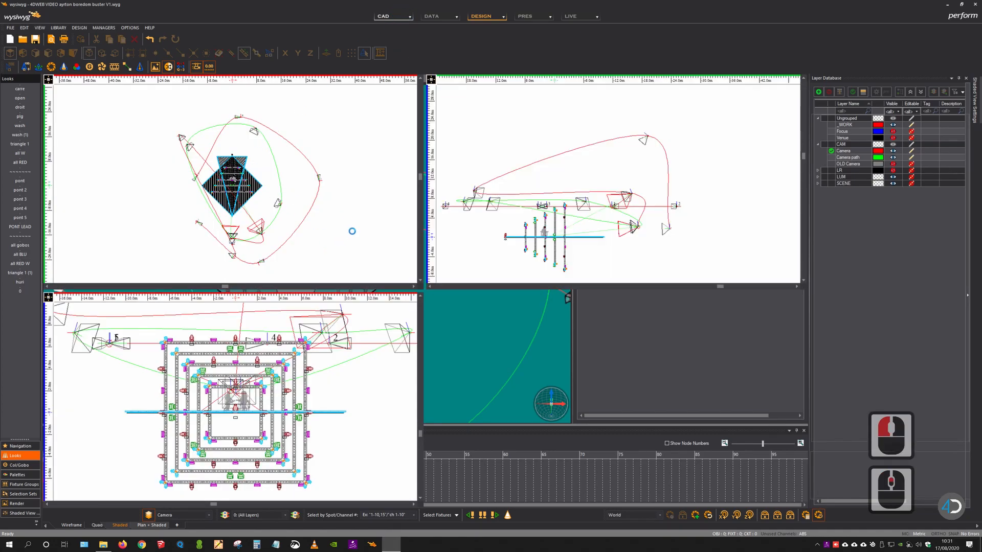
{"action": "scroll", "coordinate": [299, 231], "scroll_direction": "up", "scroll_amount": 2}
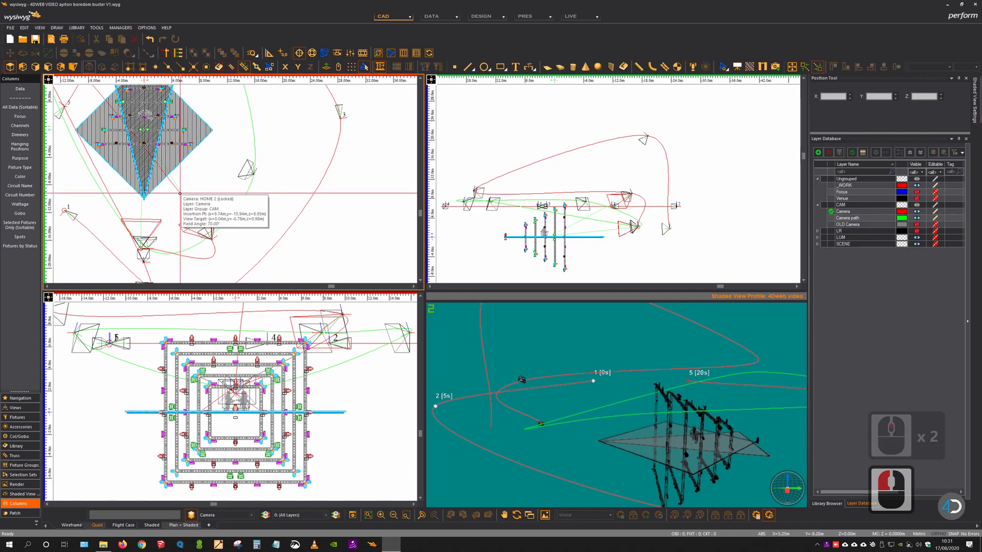
{"action": "left_click_drag", "start_coordinate": [180, 193], "coordinate": [170, 183]}
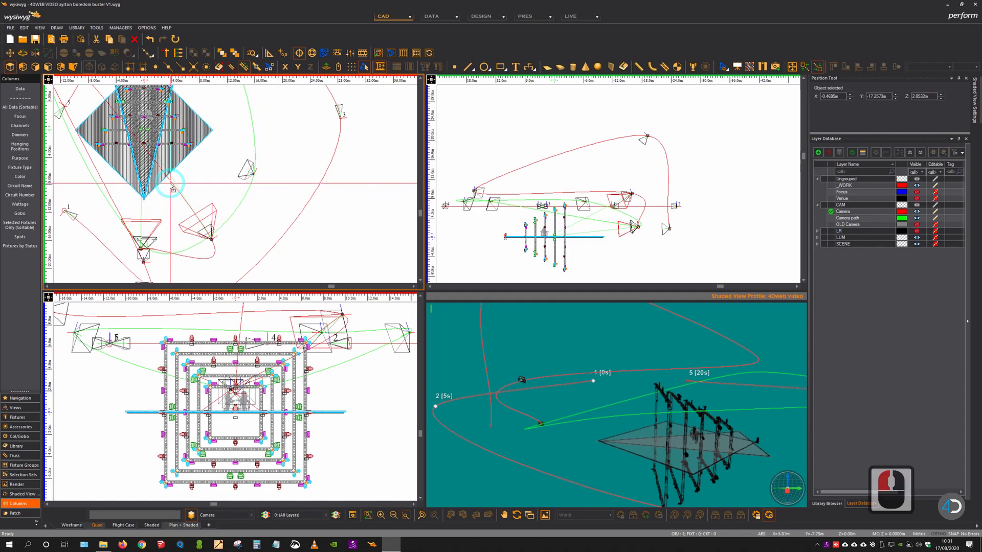
{"action": "key", "text": "alt+Return"}
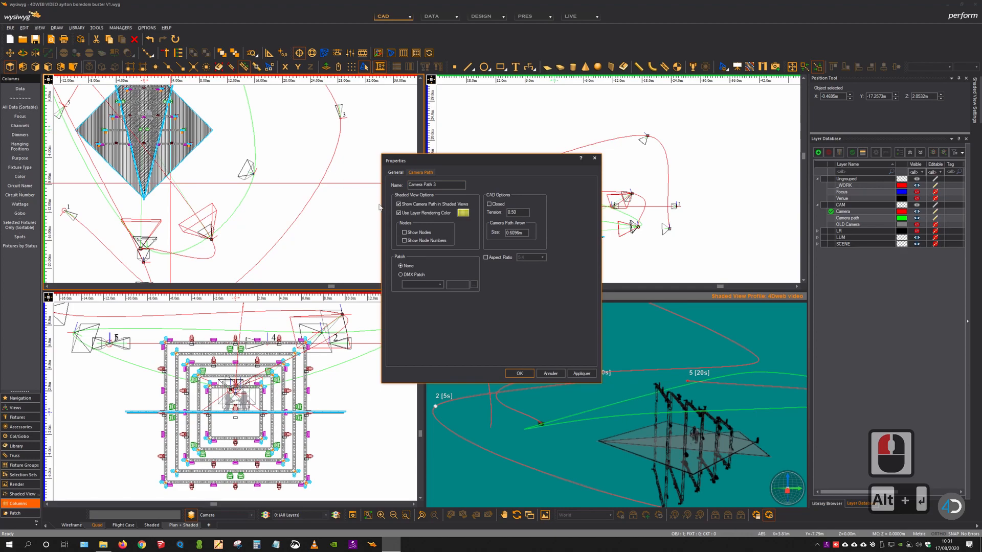
{"action": "left_click", "coordinate": [395, 172]}
{"action": "left_click", "coordinate": [407, 228]}
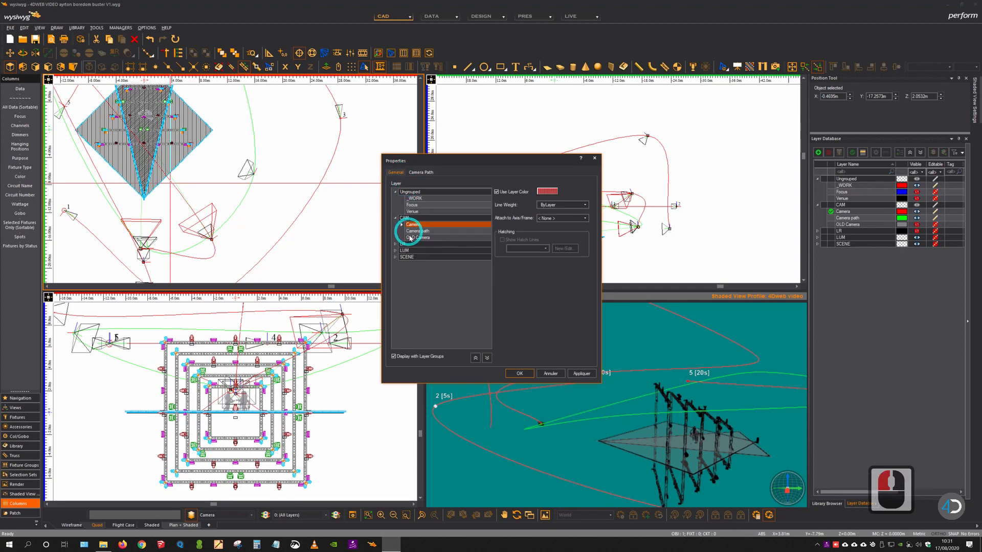
{"action": "left_click", "coordinate": [525, 309]}
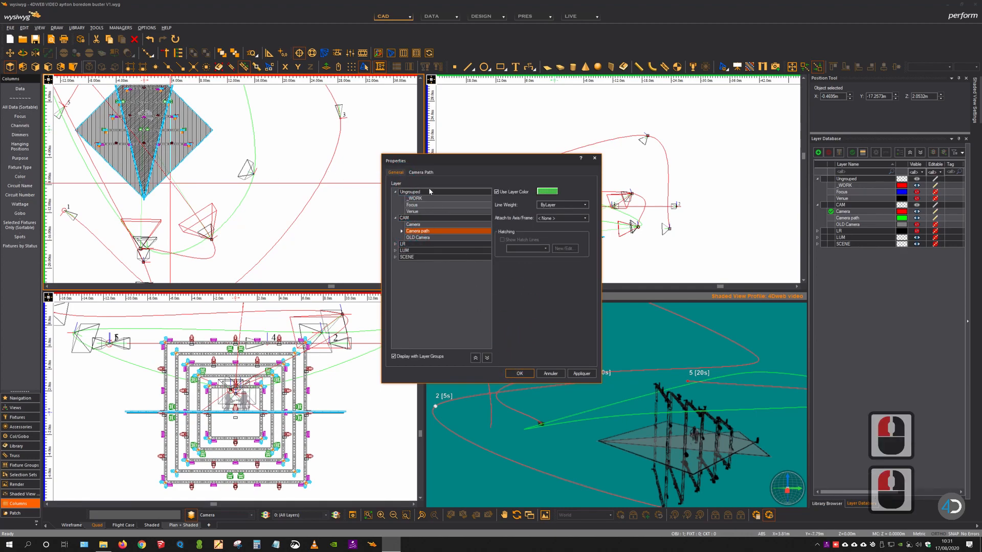
{"action": "left_click", "coordinate": [514, 373]}
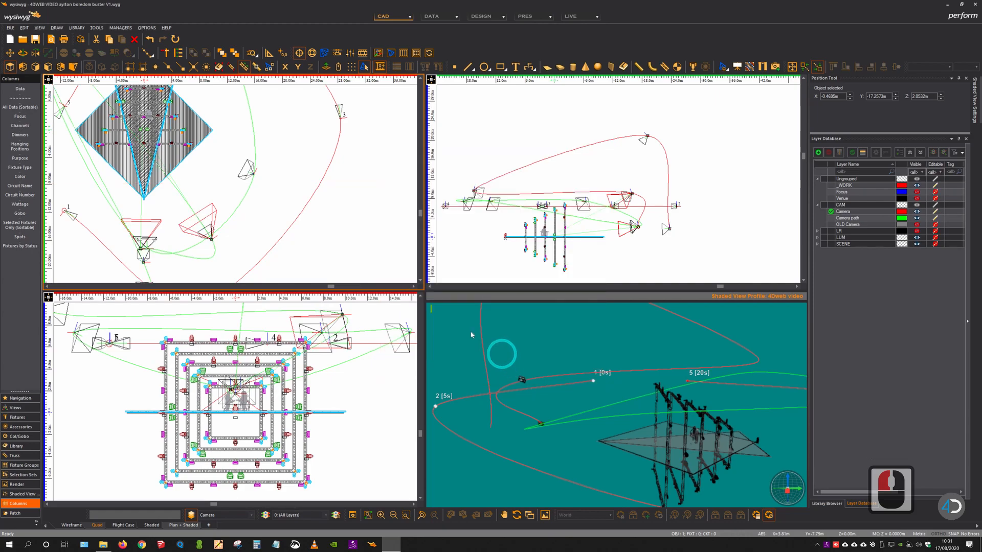
Step: Delete Camera Path 1 and Camera Path 2 from the plan view
{"action": "scroll", "coordinate": [256, 188], "scroll_direction": "down", "scroll_amount": 2}
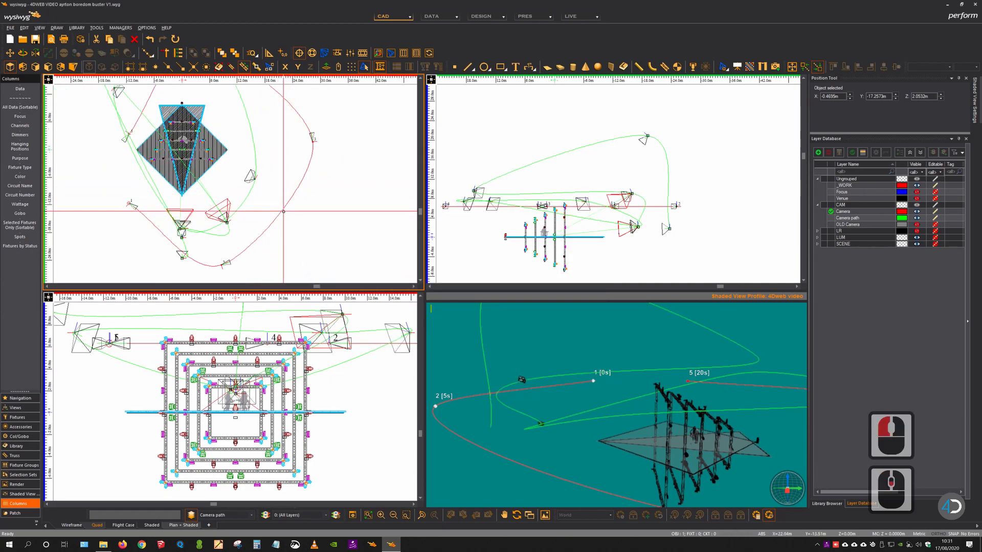
{"action": "left_click", "coordinate": [282, 209]}
{"action": "key", "text": "Delete"}
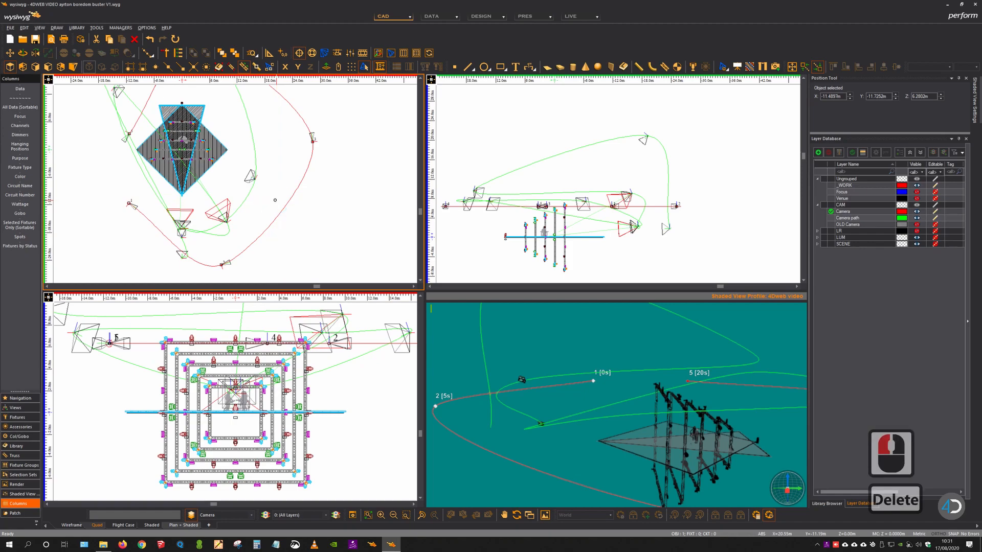
{"action": "left_click", "coordinate": [252, 185]}
{"action": "key", "text": "Delete"}
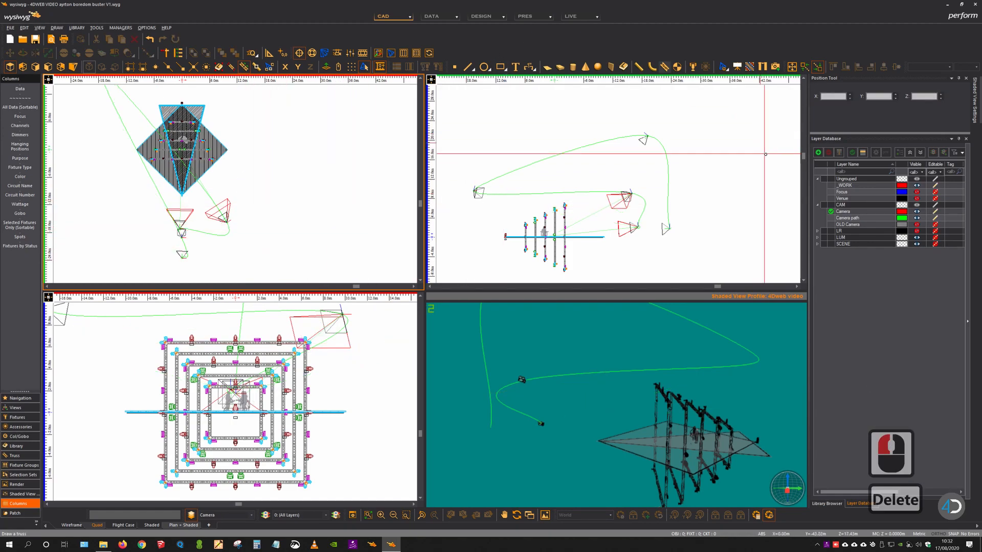
Step: Make Camera path the active layer and hide the Camera layer
{"action": "double_click", "coordinate": [839, 217]}
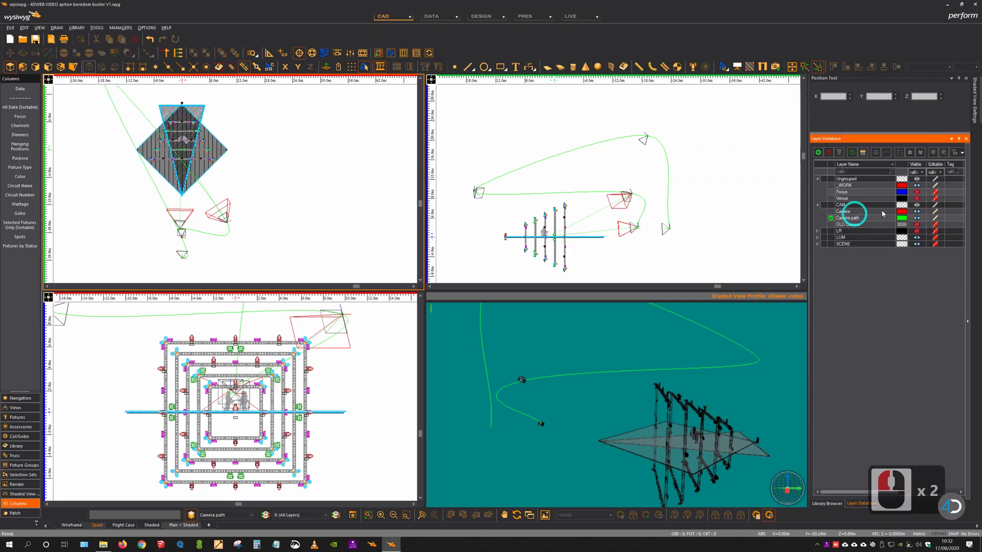
{"action": "left_click", "coordinate": [857, 211]}
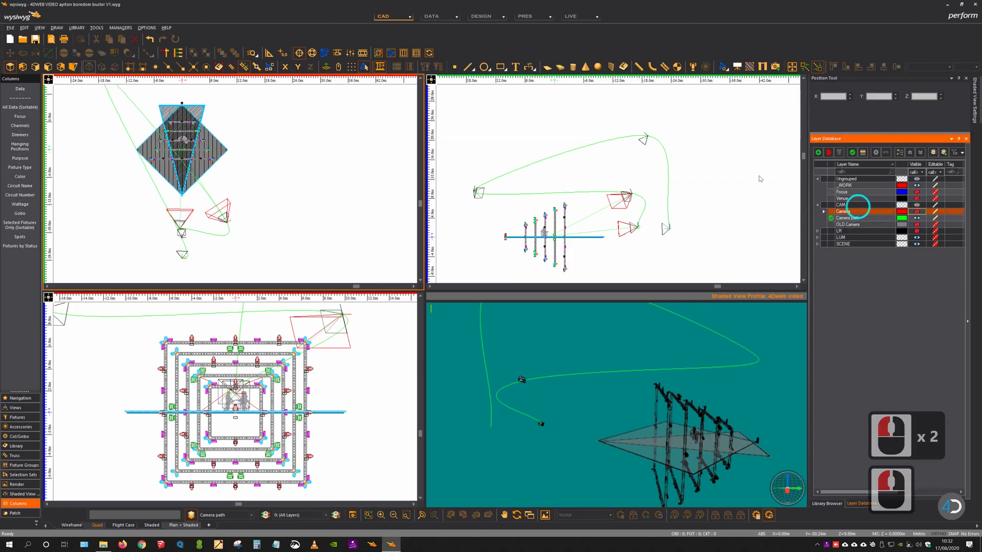
Step: Go back to Design mode and view the whole of Camera Path 3 around the stage from a wider angle
{"action": "left_click", "coordinate": [492, 18]}
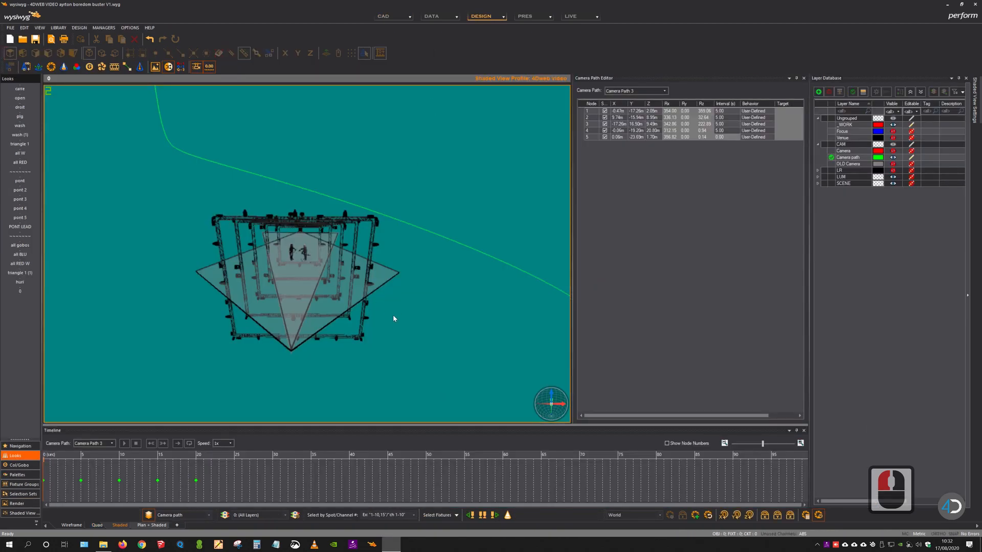
{"action": "left_click", "coordinate": [377, 288]}
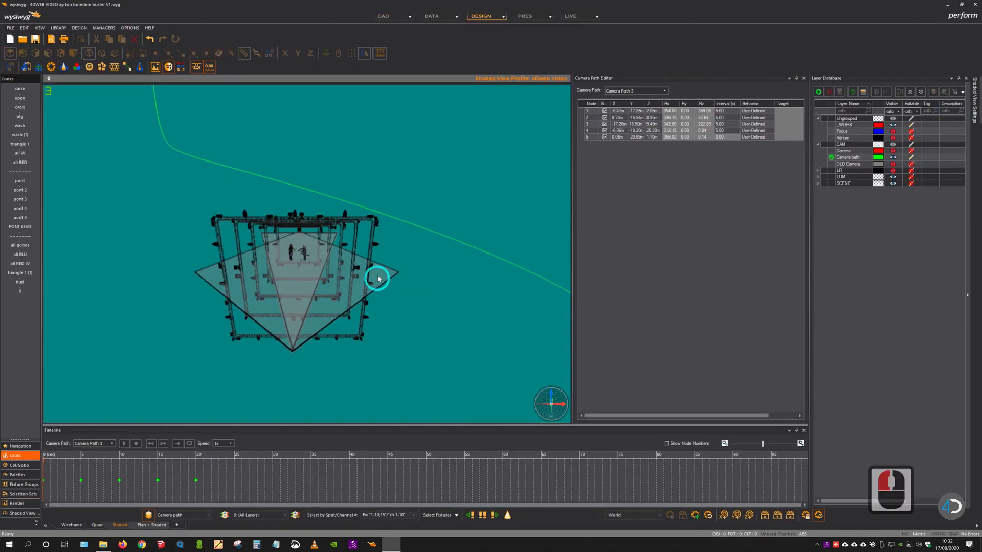
{"action": "scroll", "coordinate": [377, 279], "scroll_direction": "down", "scroll_amount": 7}
{"action": "mouse_move", "coordinate": [377, 277]}
{"action": "middle_mouse_down"}
{"action": "mouse_move", "coordinate": [357, 298]}
{"action": "mouse_move", "coordinate": [232, 243]}
{"action": "middle_mouse_up"}
{"action": "mouse_move", "coordinate": [233, 243]}
{"action": "left_mouse_down"}
{"action": "mouse_move", "coordinate": [158, 204]}
{"action": "mouse_move", "coordinate": [360, 221]}
{"action": "mouse_move", "coordinate": [414, 203]}
{"action": "mouse_move", "coordinate": [331, 189]}
{"action": "mouse_move", "coordinate": [234, 336]}
{"action": "left_mouse_up"}
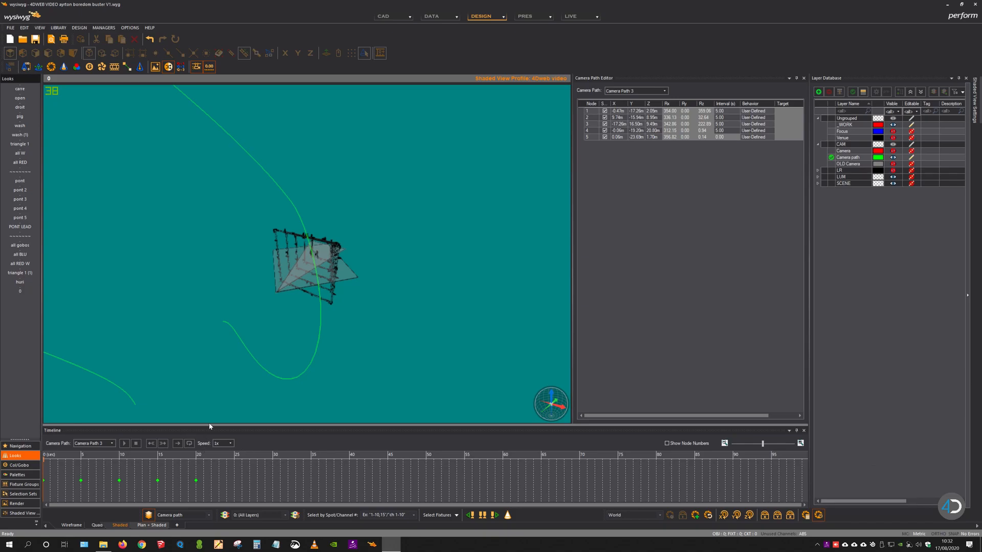
Step: Preview Camera Path 3 and retime its nodes on the Timeline to 7, 14, 17 and 24 seconds
{"action": "left_click", "coordinate": [124, 444]}
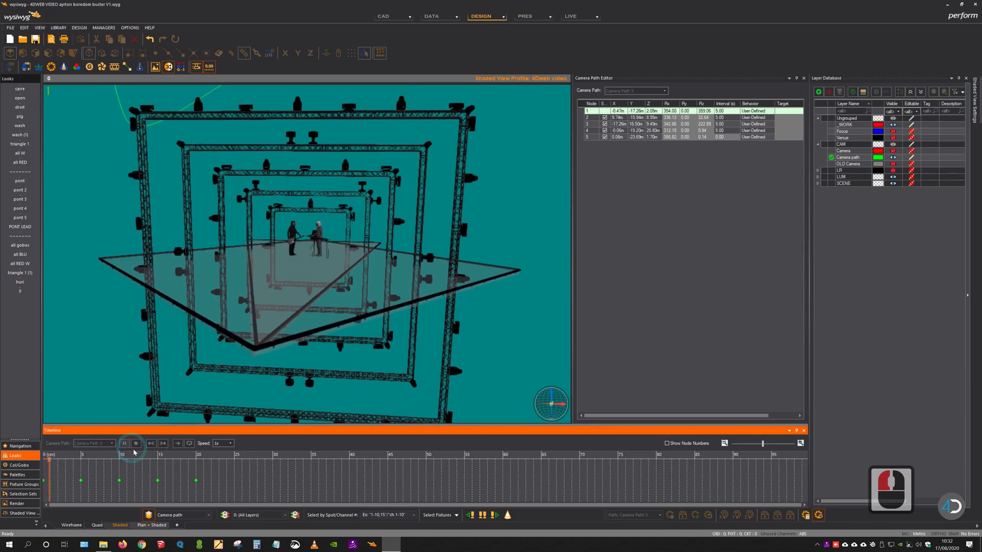
{"action": "left_click", "coordinate": [86, 482]}
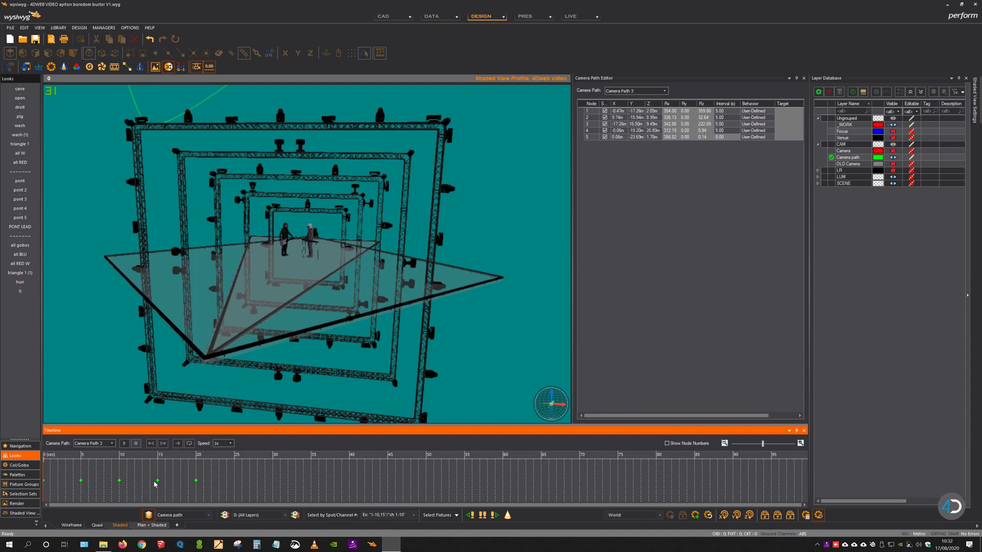
{"action": "left_click_drag", "start_coordinate": [195, 480], "coordinate": [150, 479]}
{"action": "left_click_drag", "start_coordinate": [81, 481], "coordinate": [97, 482]}
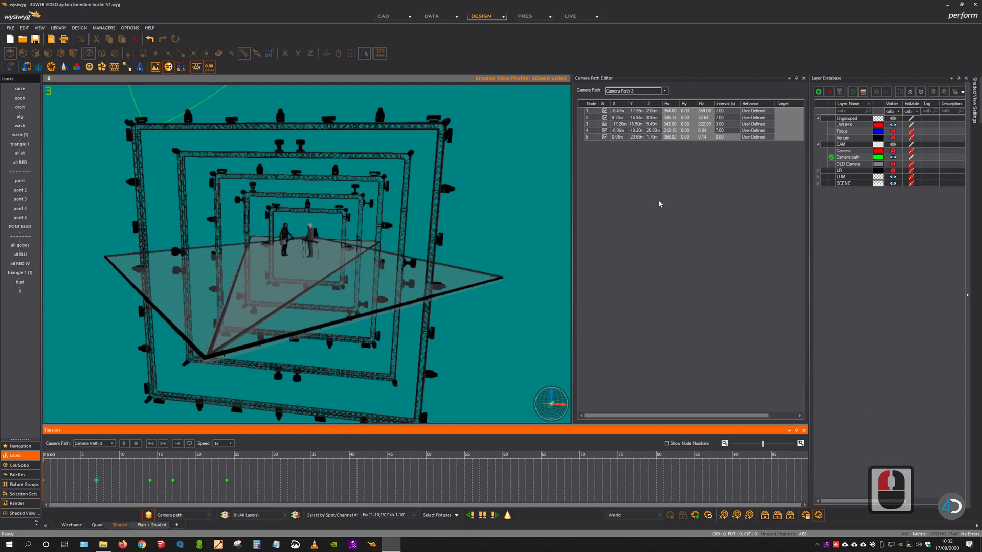
Step: In the Camera Path Editor, set the interval of node 2 to 2 seconds and of node 4 to 5 seconds
{"action": "left_click", "coordinate": [724, 118]}
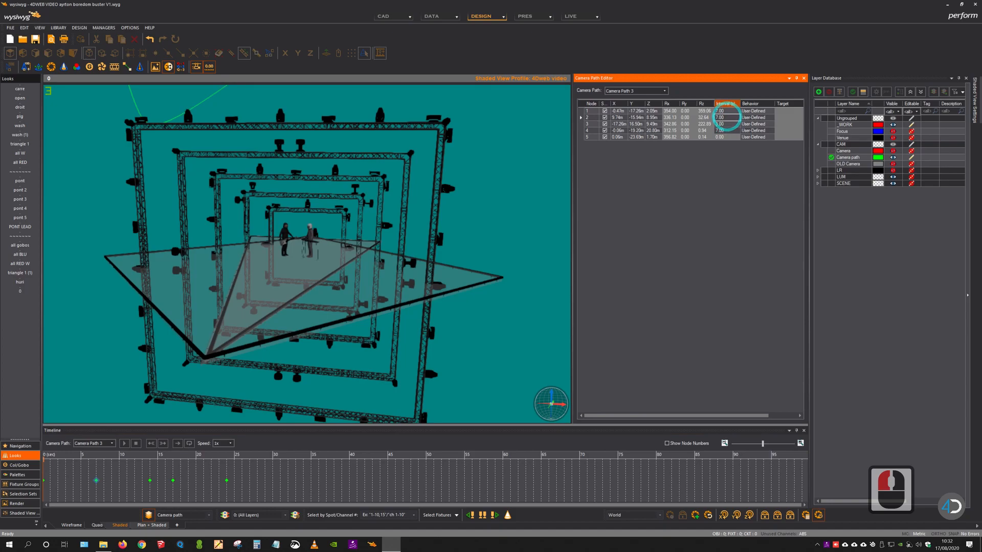
{"action": "left_click", "coordinate": [725, 117]}
{"action": "double_click", "coordinate": [702, 119]}
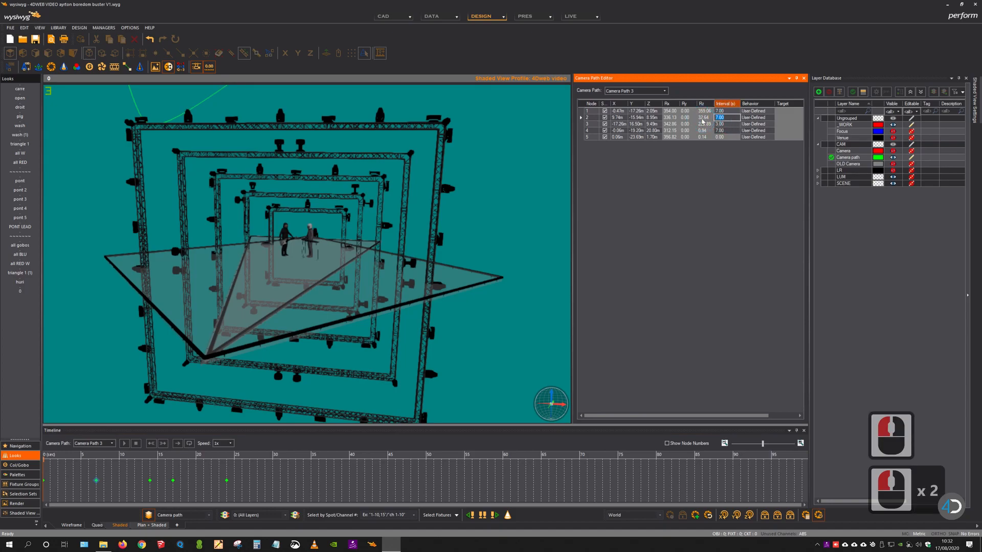
{"action": "type", "text": "2"}
{"action": "left_click", "coordinate": [726, 131]}
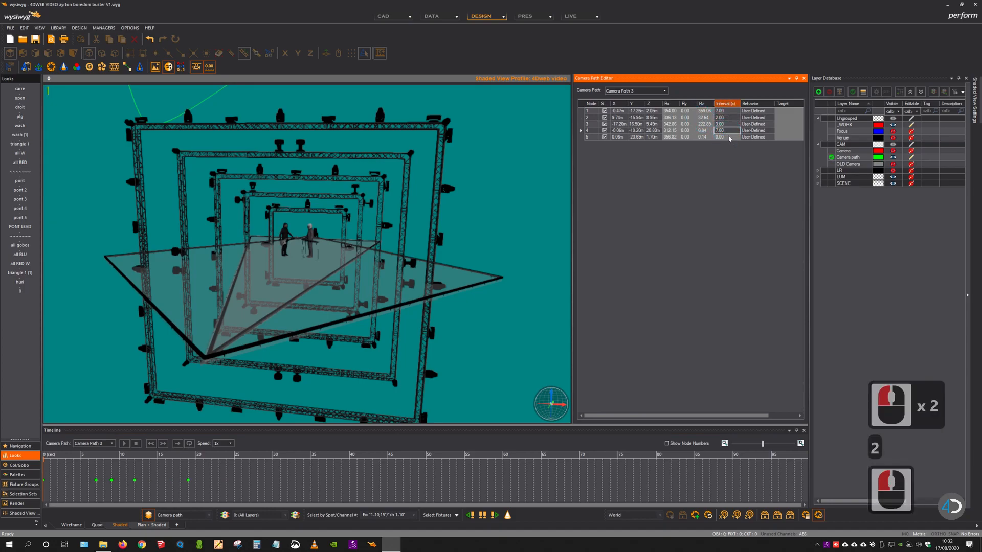
{"action": "double_click", "coordinate": [724, 131]}
{"action": "left_click", "coordinate": [714, 130]}
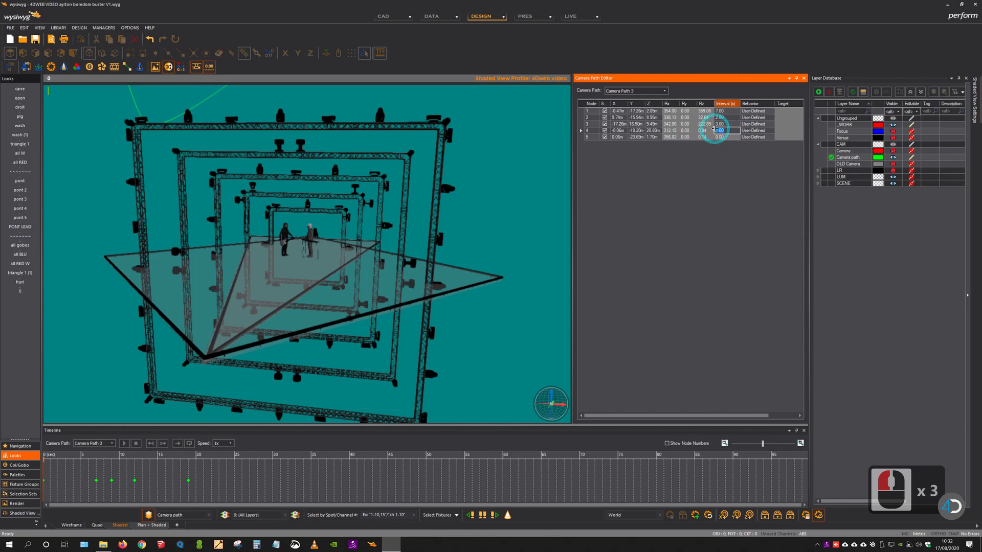
{"action": "type", "text": "5"}
{"action": "left_click", "coordinate": [752, 136]}
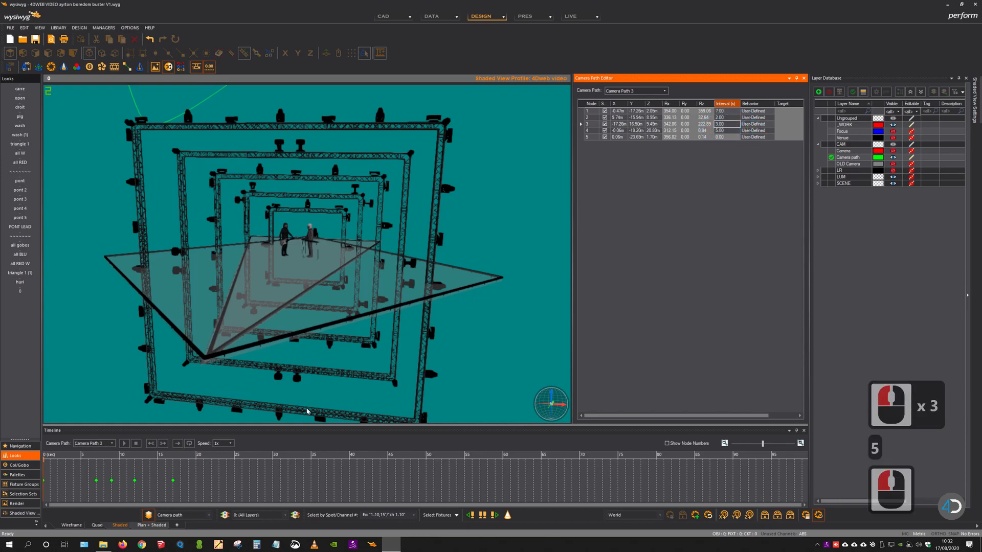
Step: Show the node numbers on the Timeline and view Camera Path 3 around the stage from farther away
{"action": "left_click", "coordinate": [700, 444]}
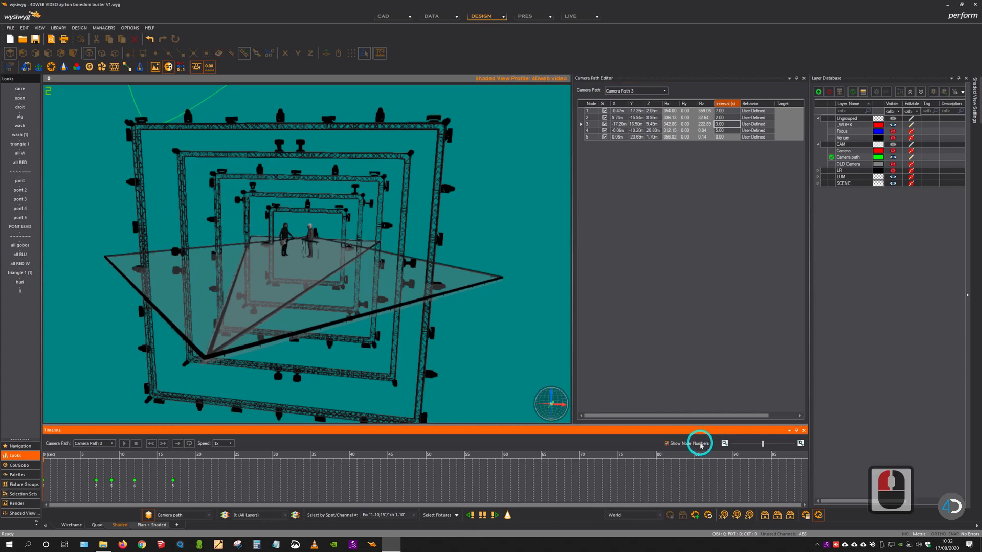
{"action": "left_click", "coordinate": [247, 300]}
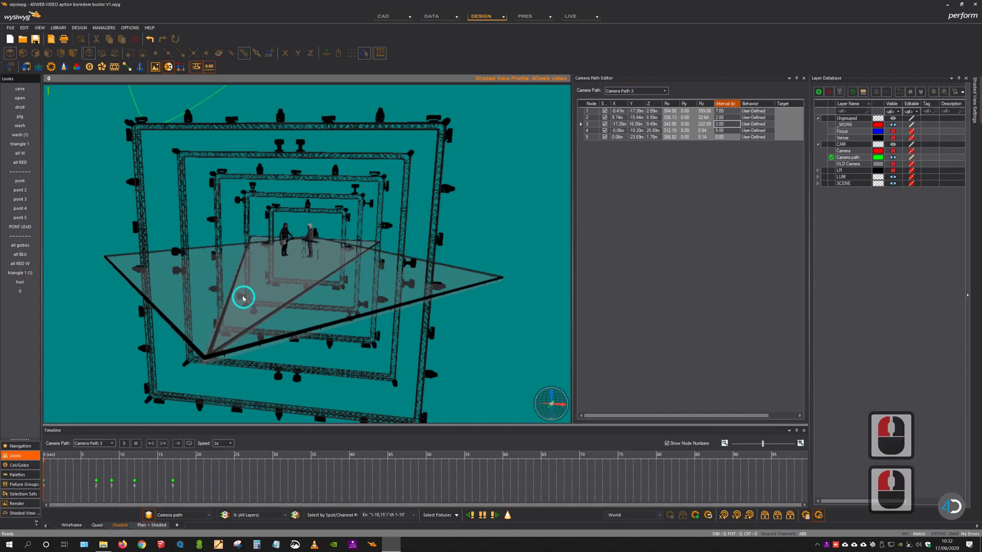
{"action": "scroll", "coordinate": [246, 287], "scroll_direction": "down", "scroll_amount": 10, "text": "ctrl"}
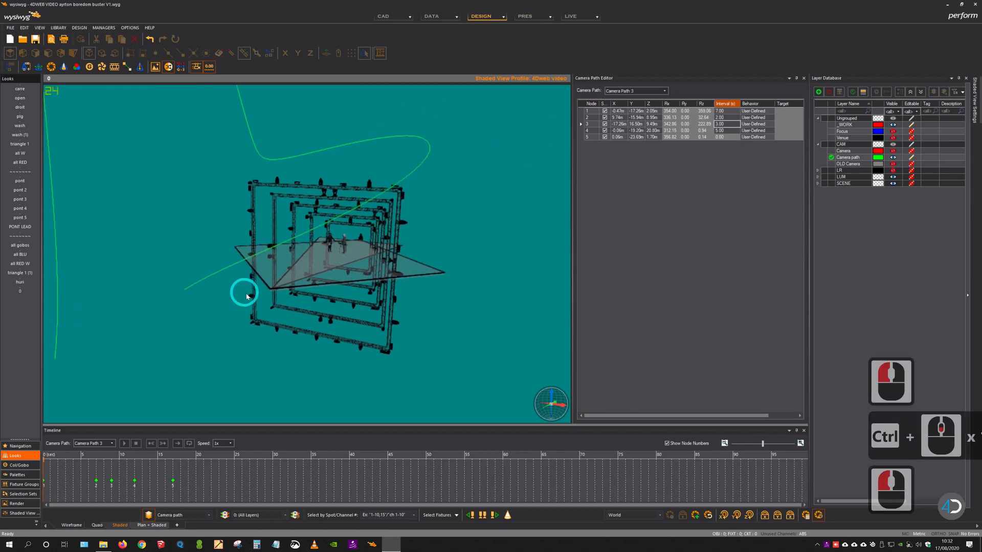
{"action": "right_click", "coordinate": [247, 268]}
{"action": "left_click_drag", "start_coordinate": [184, 261], "coordinate": [366, 309]}
{"action": "scroll", "coordinate": [353, 276], "scroll_direction": "down", "scroll_amount": 2, "text": "ctrl"}
{"action": "left_click_drag", "start_coordinate": [353, 276], "coordinate": [328, 261]}
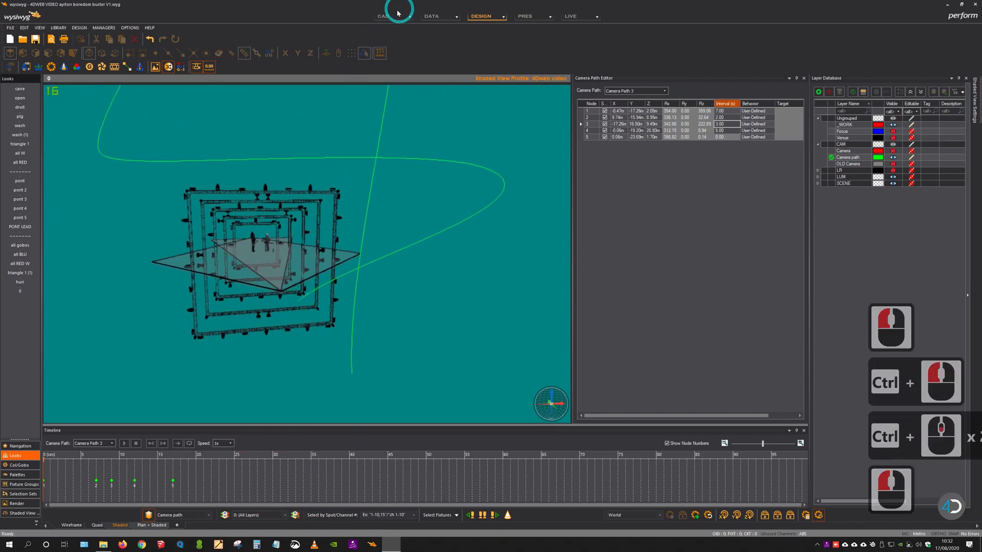
Step: In CAD mode, enable Show Nodes and Show Node Numbers in the properties of Camera Path 3
{"action": "left_click", "coordinate": [215, 186]}
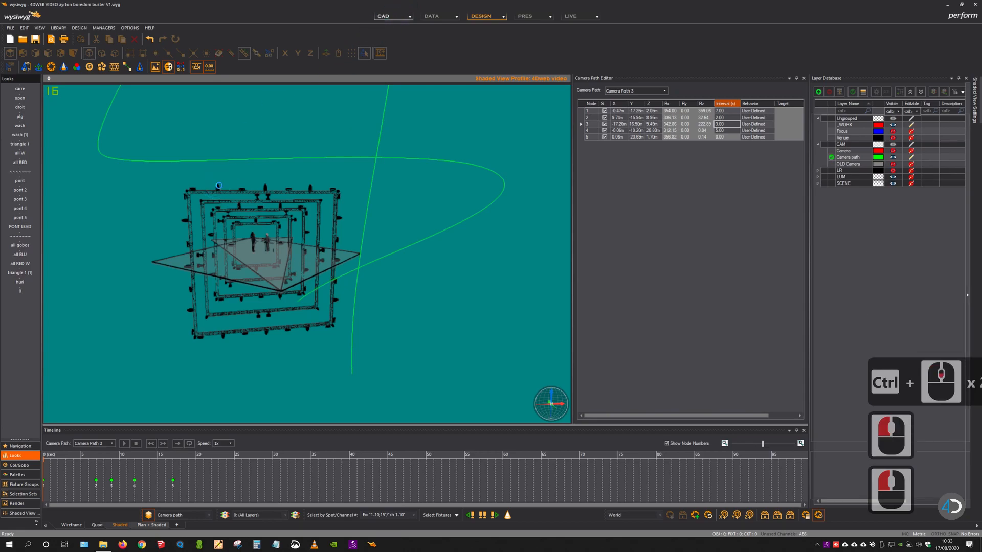
{"action": "left_click", "coordinate": [226, 235]}
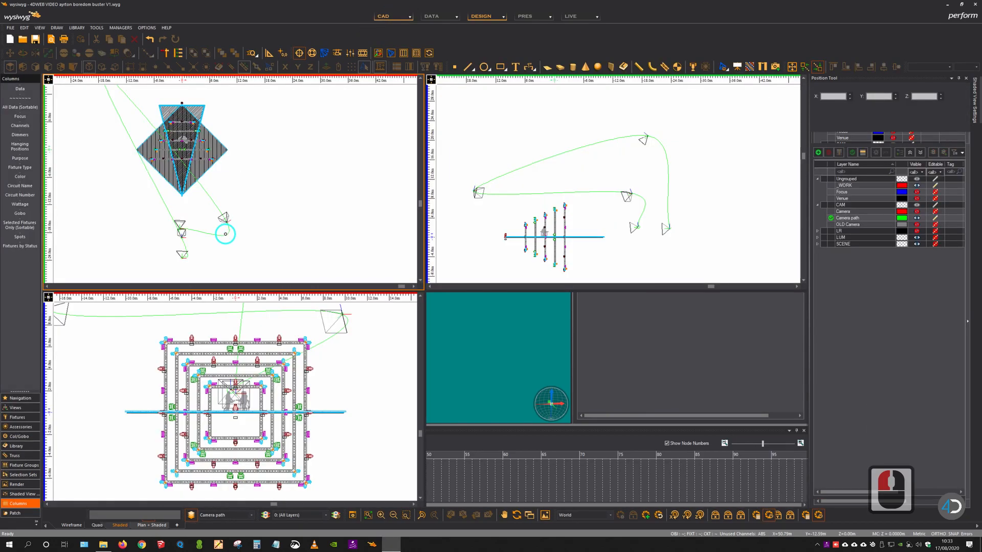
{"action": "key", "text": "alt+Return"}
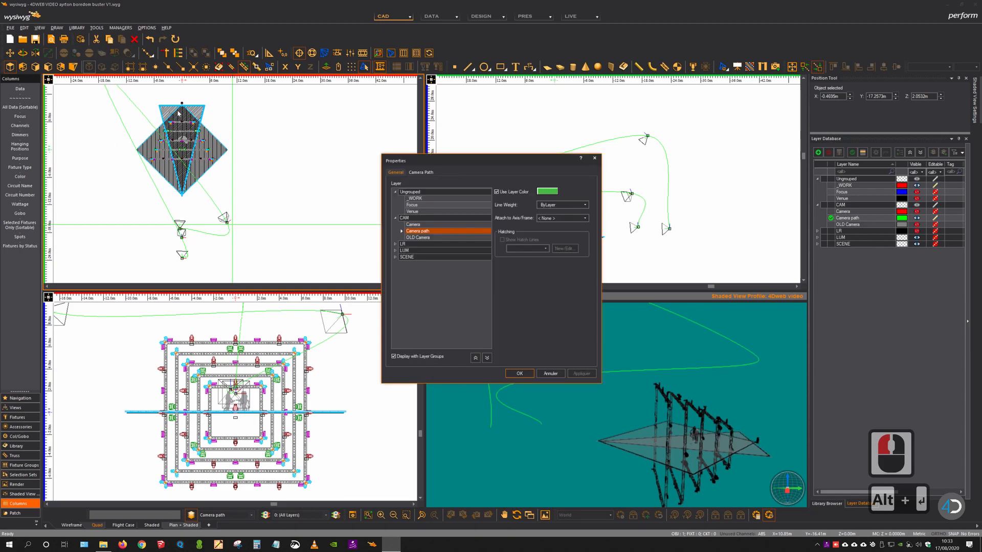
{"action": "left_click", "coordinate": [424, 171]}
{"action": "left_click", "coordinate": [427, 234]}
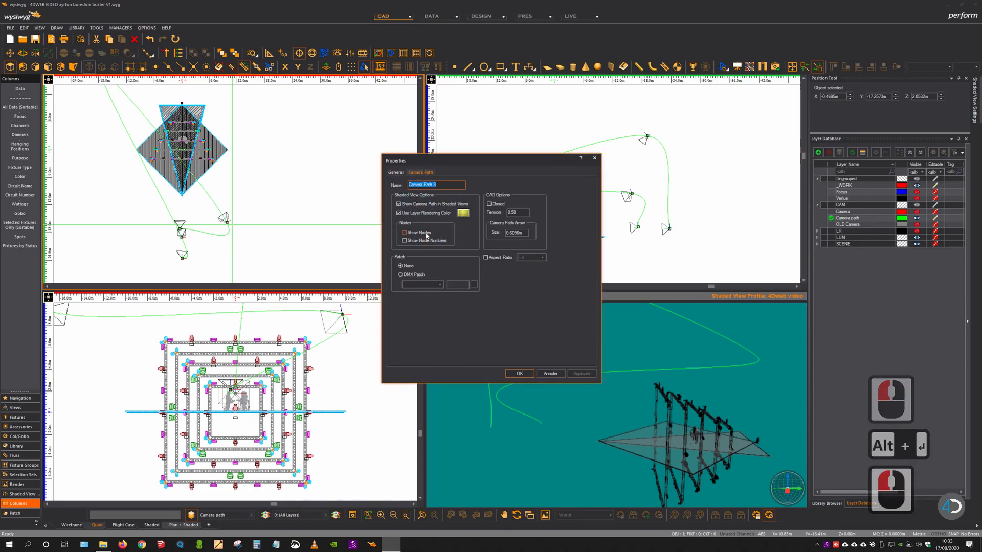
{"action": "left_click", "coordinate": [426, 240]}
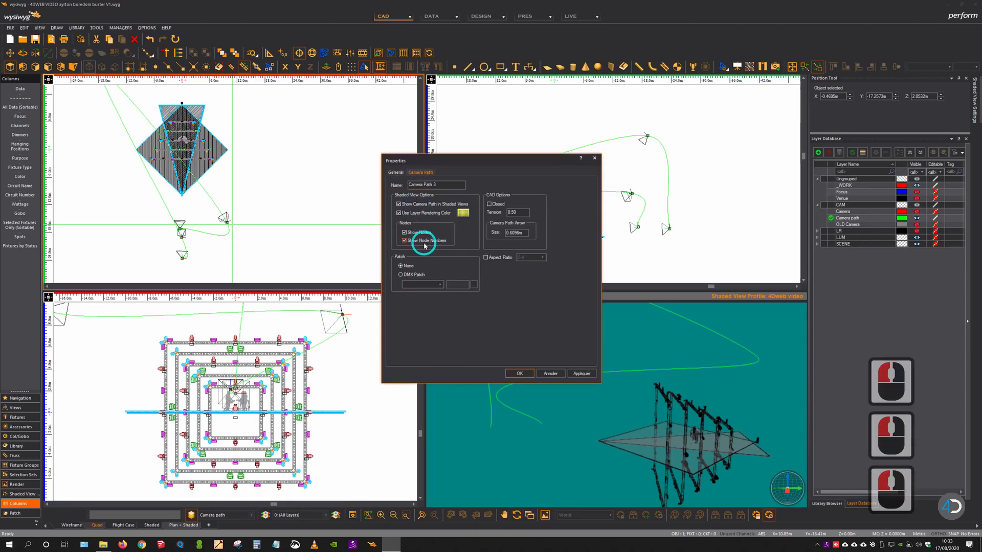
{"action": "left_click", "coordinate": [519, 373]}
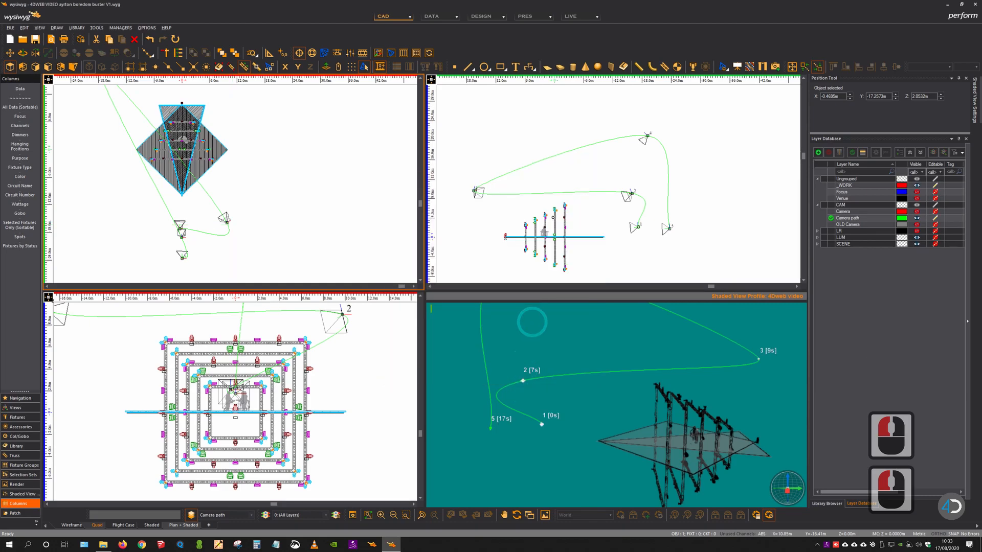
Step: Go back to Design mode and examine the numbered nodes of Camera Path 3 from the front of the stage
{"action": "left_click", "coordinate": [483, 16]}
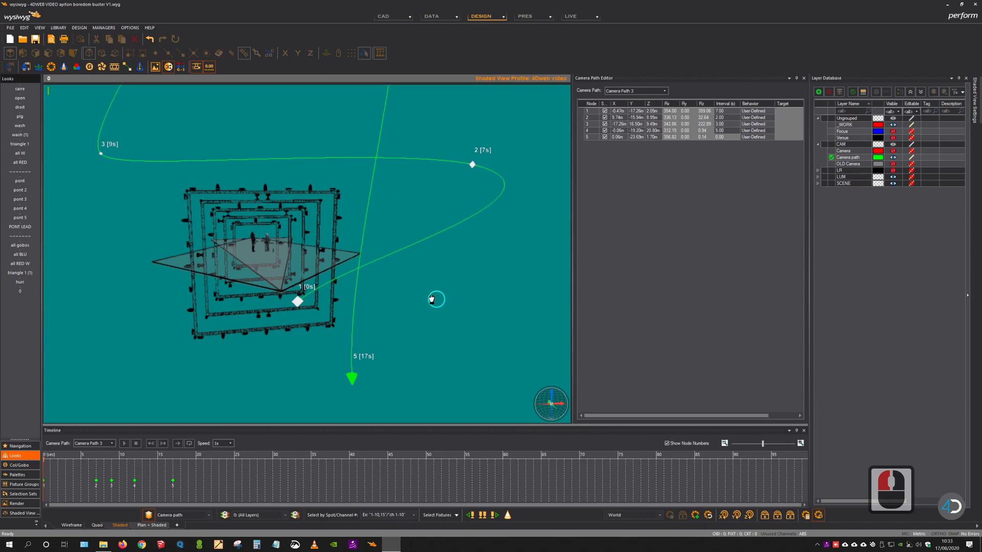
{"action": "mouse_move", "coordinate": [437, 300]}
{"action": "left_mouse_down"}
{"action": "mouse_move", "coordinate": [360, 305]}
{"action": "mouse_move", "coordinate": [523, 265]}
{"action": "mouse_move", "coordinate": [411, 249]}
{"action": "left_mouse_up"}
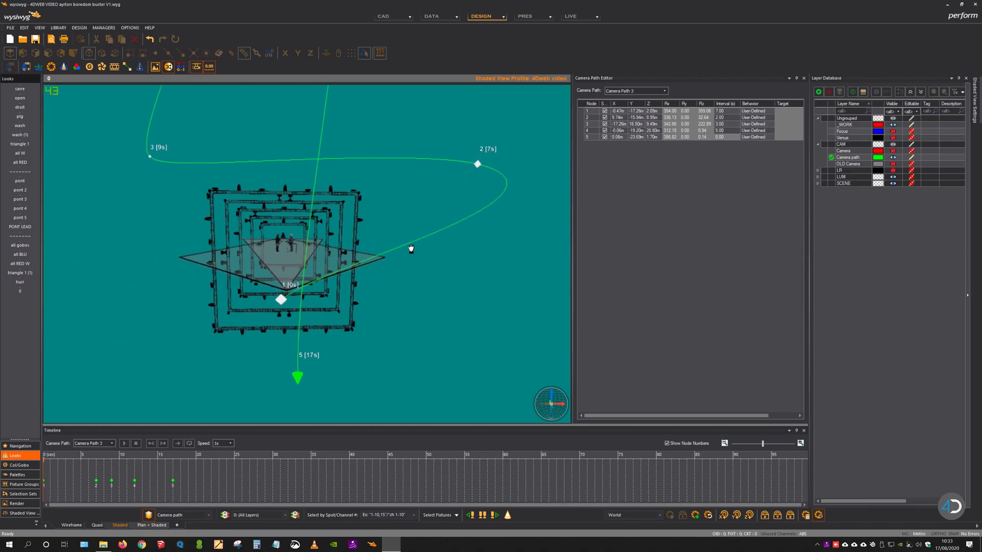
{"action": "left_click", "coordinate": [412, 250]}
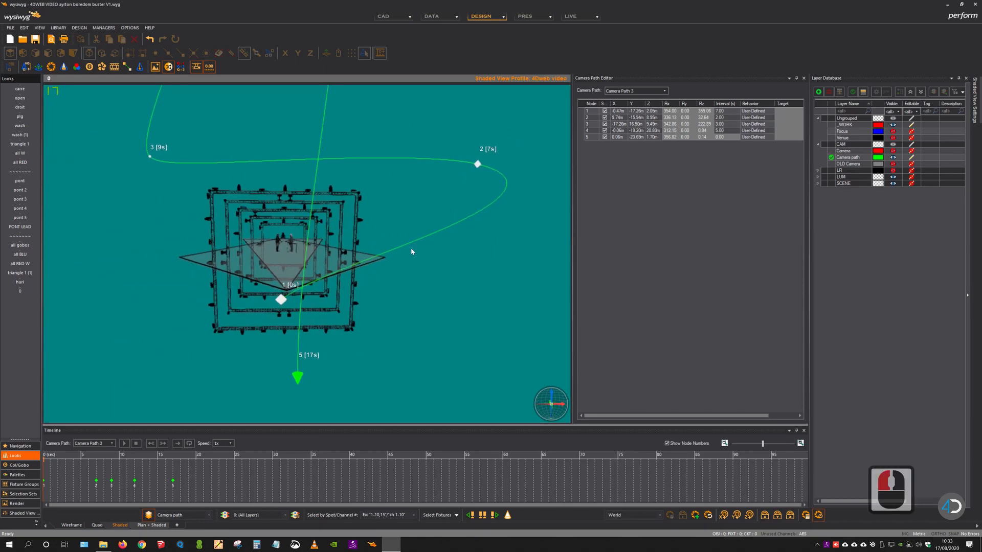
Step: Play Camera Path 3 while trying the 0.5x and 2x playback speeds, and stop it at 0.5x
{"action": "double_click", "coordinate": [125, 444]}
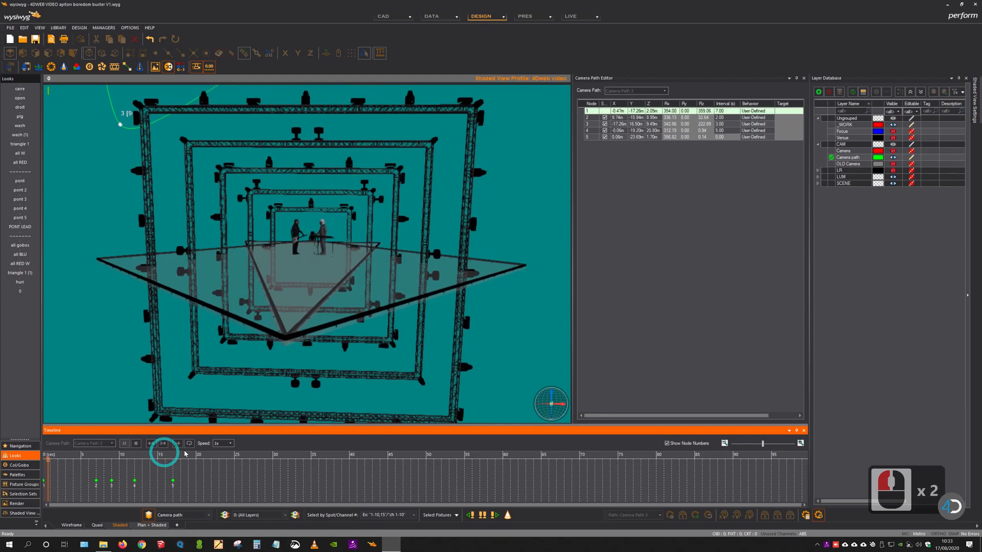
{"action": "left_click", "coordinate": [223, 443]}
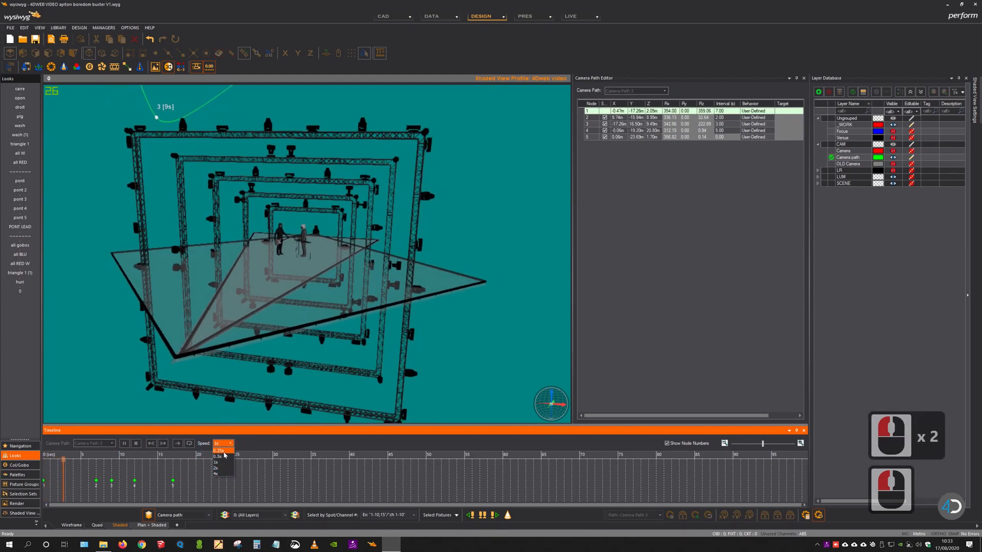
{"action": "left_click", "coordinate": [224, 457]}
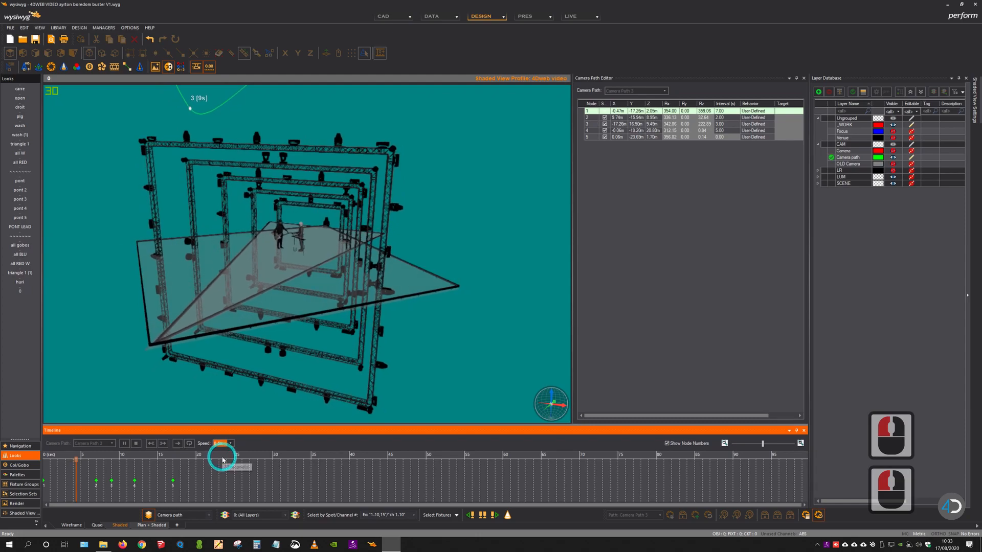
{"action": "left_click", "coordinate": [224, 443]}
{"action": "left_click", "coordinate": [224, 468]}
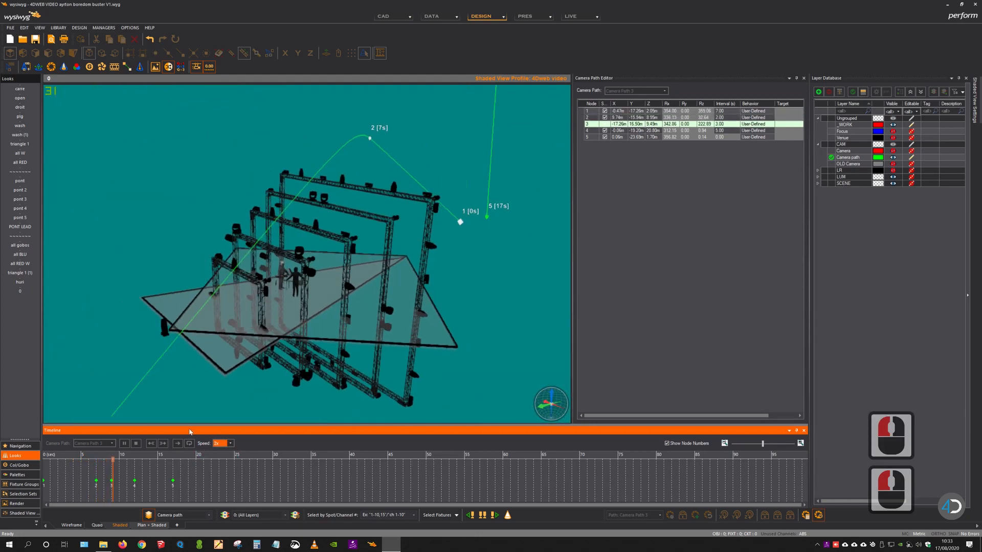
{"action": "left_click", "coordinate": [223, 444]}
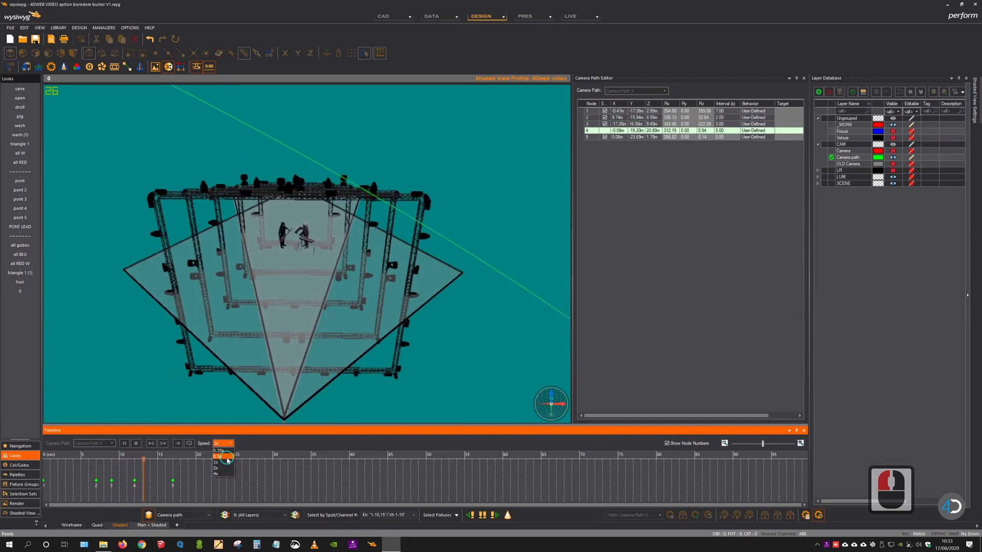
{"action": "left_click", "coordinate": [226, 457]}
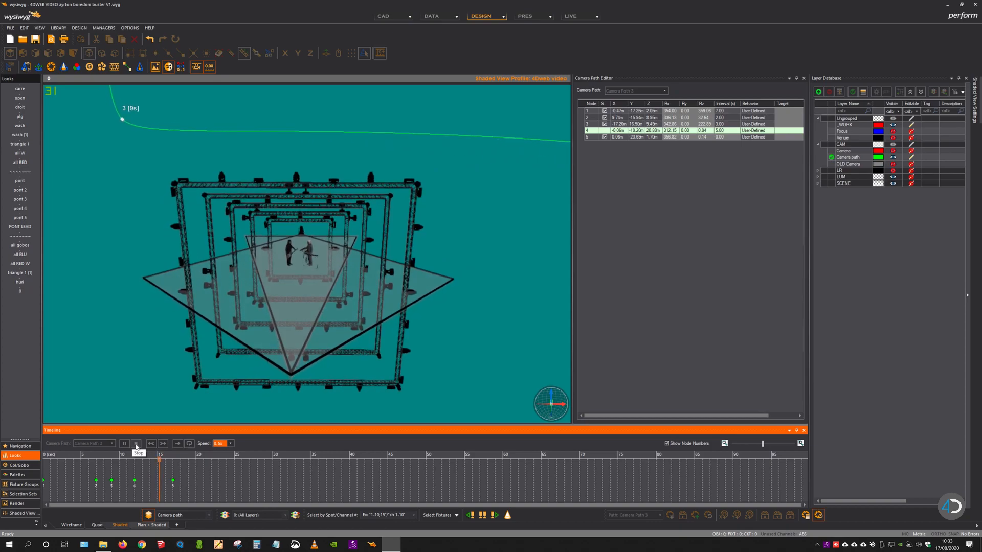
{"action": "left_click", "coordinate": [136, 444]}
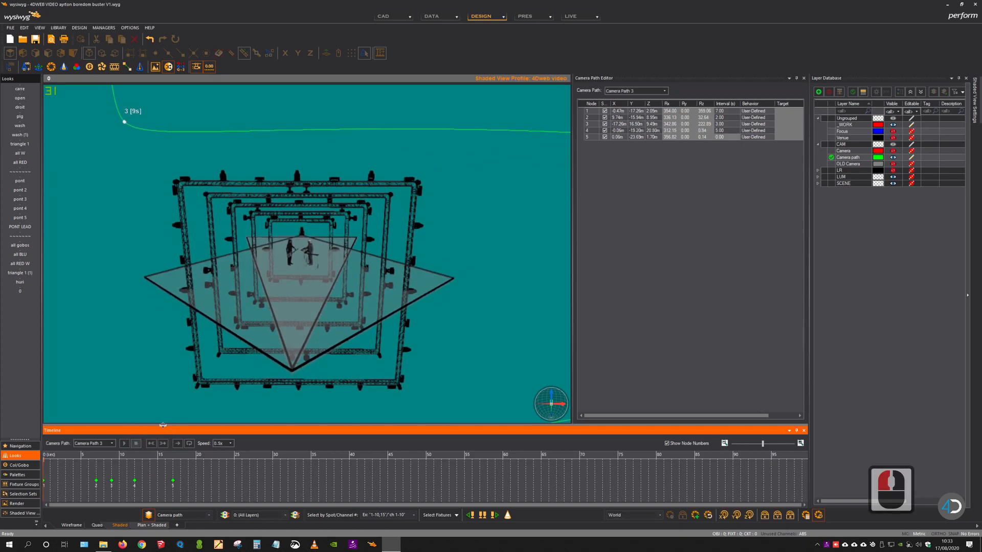
Step: Set the Timeline playback speed to 1x and preview Camera Path 3 again
{"action": "left_click", "coordinate": [226, 444]}
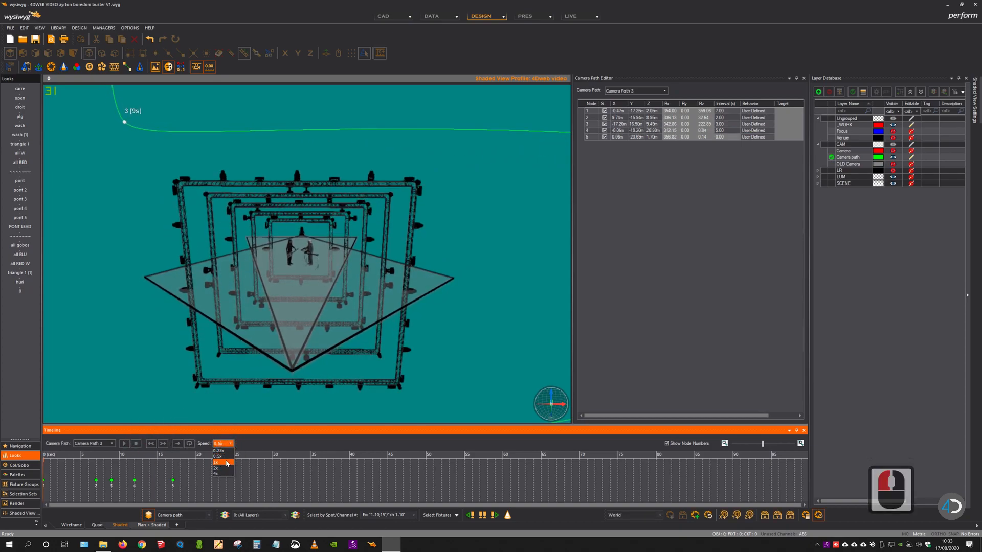
{"action": "left_click", "coordinate": [223, 462]}
{"action": "left_click", "coordinate": [125, 443]}
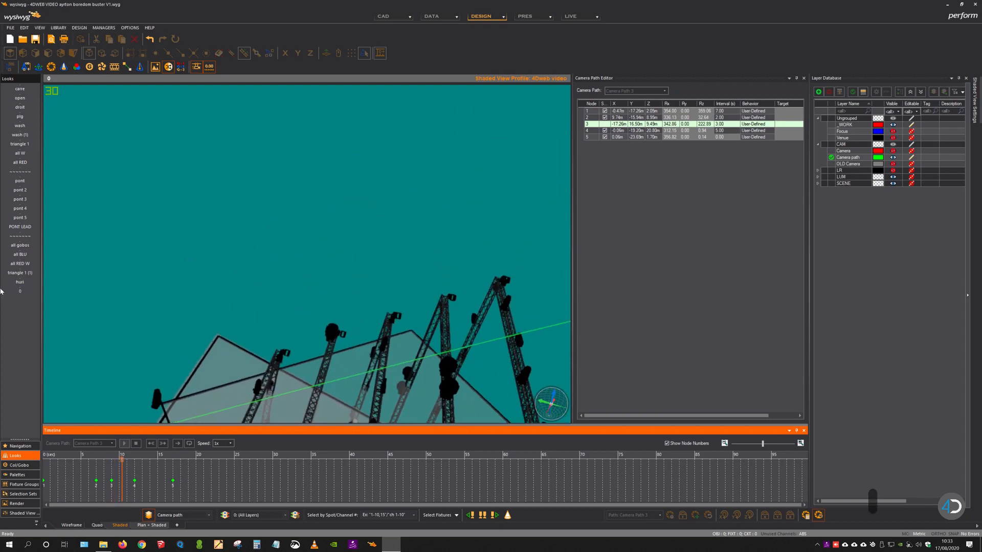
{"action": "left_click", "coordinate": [135, 444]}
Step: Retime nodes 3, 4 and 5 of Camera Path 3 to 15, 24 and 31 seconds and play the path
{"action": "left_click_drag", "start_coordinate": [135, 480], "coordinate": [284, 480]}
{"action": "left_click_drag", "start_coordinate": [109, 481], "coordinate": [227, 480]}
{"action": "left_click", "coordinate": [124, 443]}
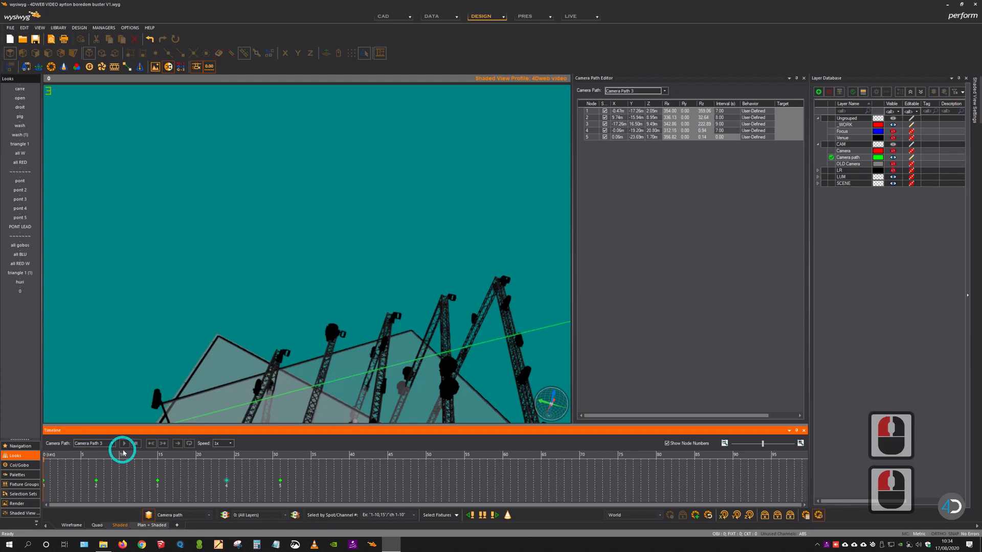
Step: Move node 3 of Camera Path 3 to 20 seconds and scrub the playhead to about 29 seconds
{"action": "left_click", "coordinate": [60, 468]}
{"action": "left_click_drag", "start_coordinate": [77, 461], "coordinate": [192, 480]}
{"action": "left_click", "coordinate": [156, 482]}
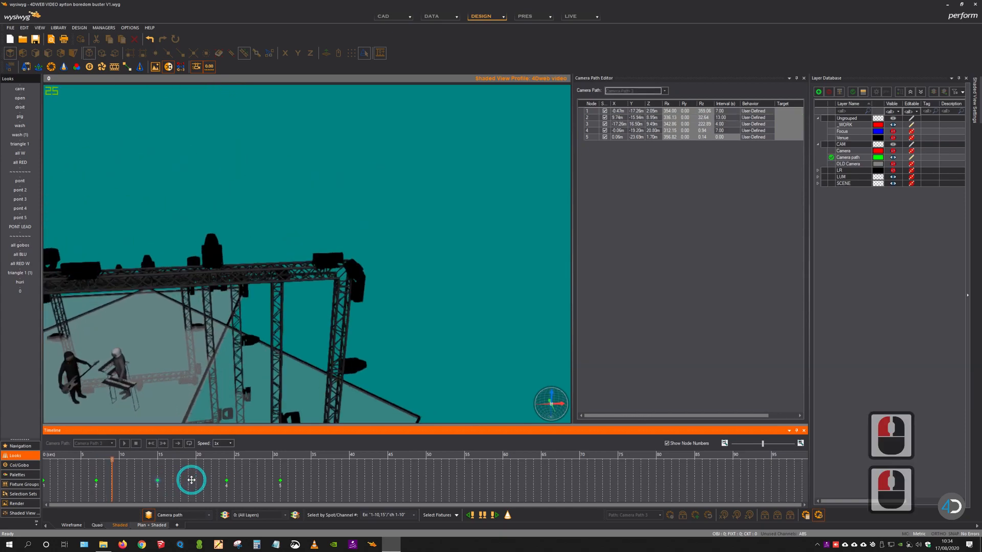
{"action": "left_click_drag", "start_coordinate": [111, 460], "coordinate": [267, 475]}
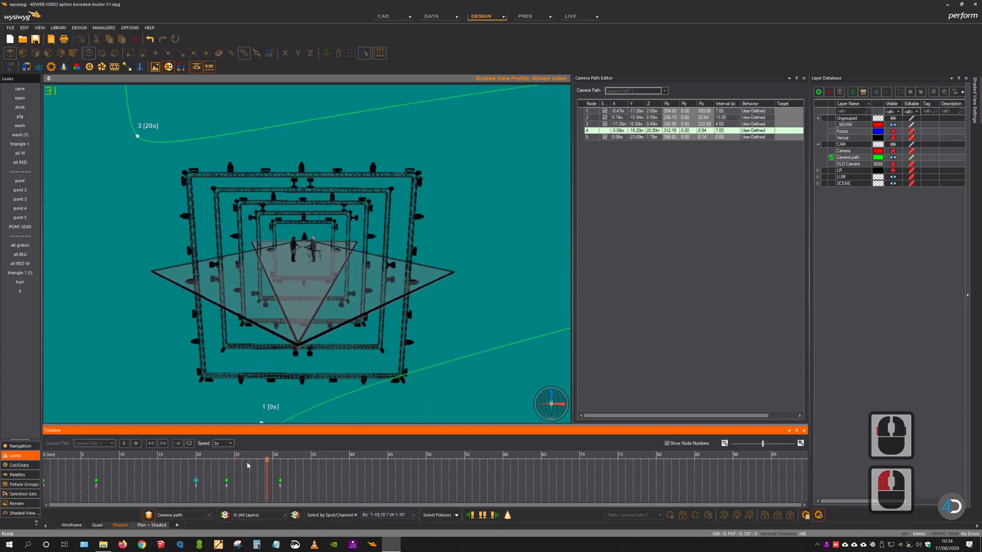
Step: Stop the preview of Camera Path 3 and close the Camera Path Editor
{"action": "left_click", "coordinate": [136, 443]}
{"action": "left_click", "coordinate": [218, 408]}
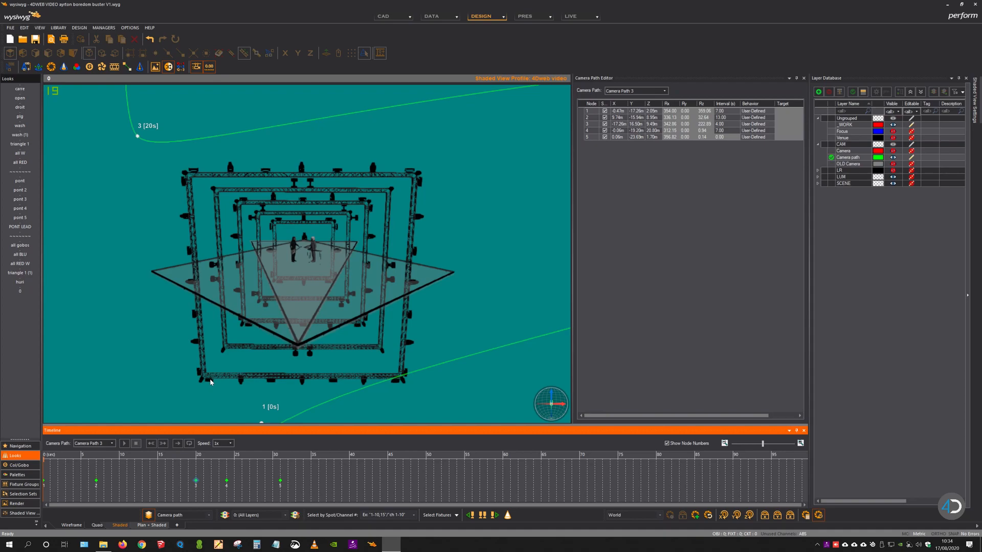
{"action": "left_click", "coordinate": [804, 78]}
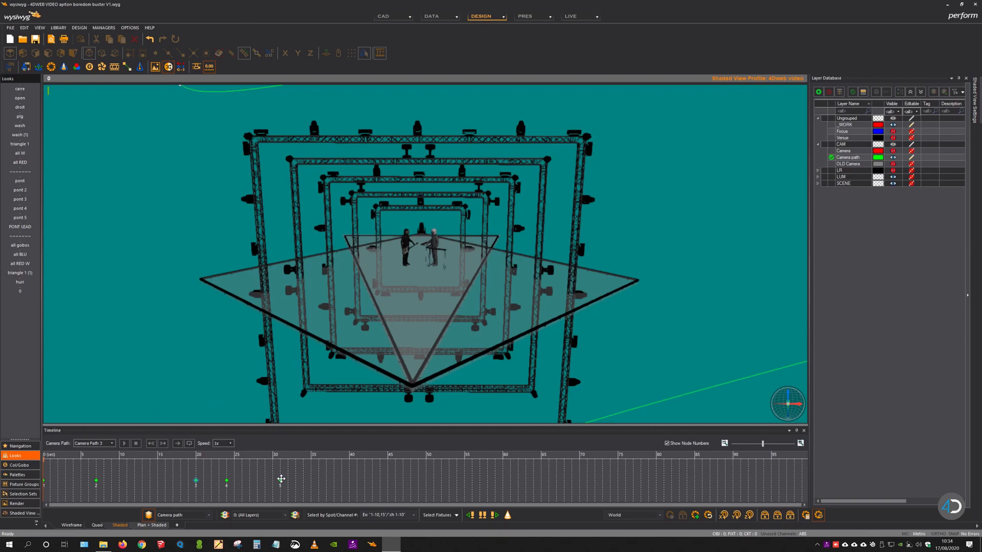
Step: Play Camera Path 3 in the Timeline and stop the preview
{"action": "left_click", "coordinate": [124, 444]}
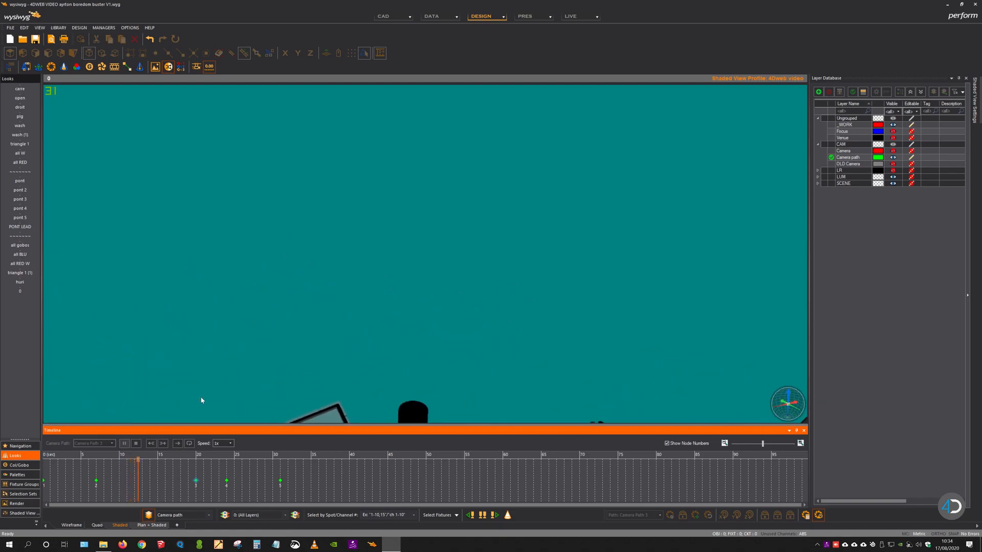
{"action": "left_click", "coordinate": [136, 443]}
{"action": "left_click", "coordinate": [165, 448]}
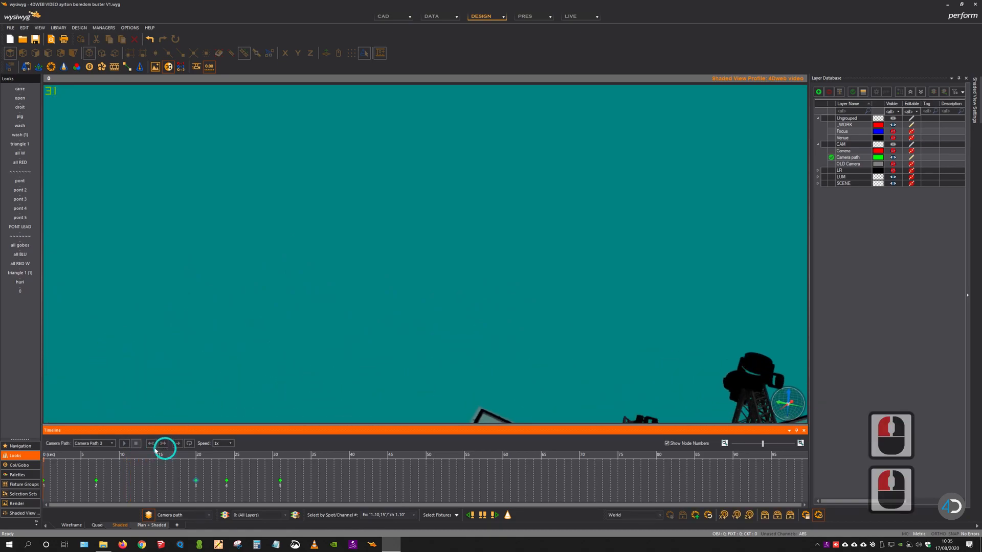
{"action": "left_click", "coordinate": [57, 458]}
{"action": "left_click", "coordinate": [105, 448]}
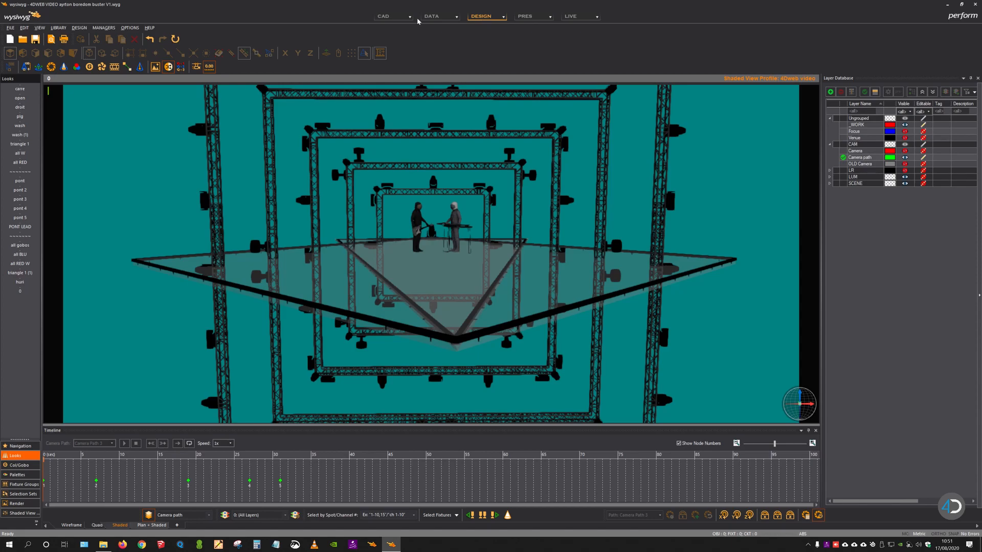
{"action": "left_click", "coordinate": [40, 29]}
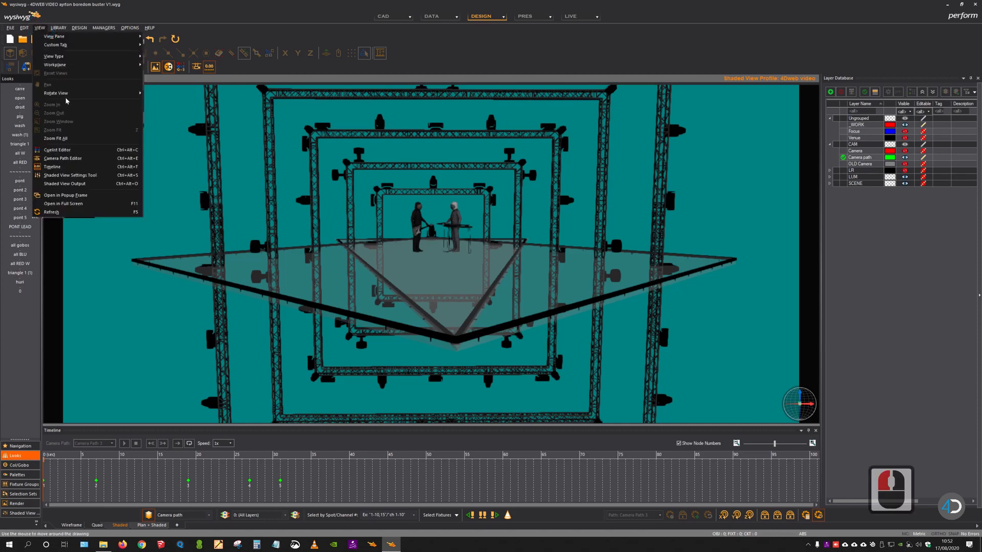
{"action": "left_click", "coordinate": [69, 185]}
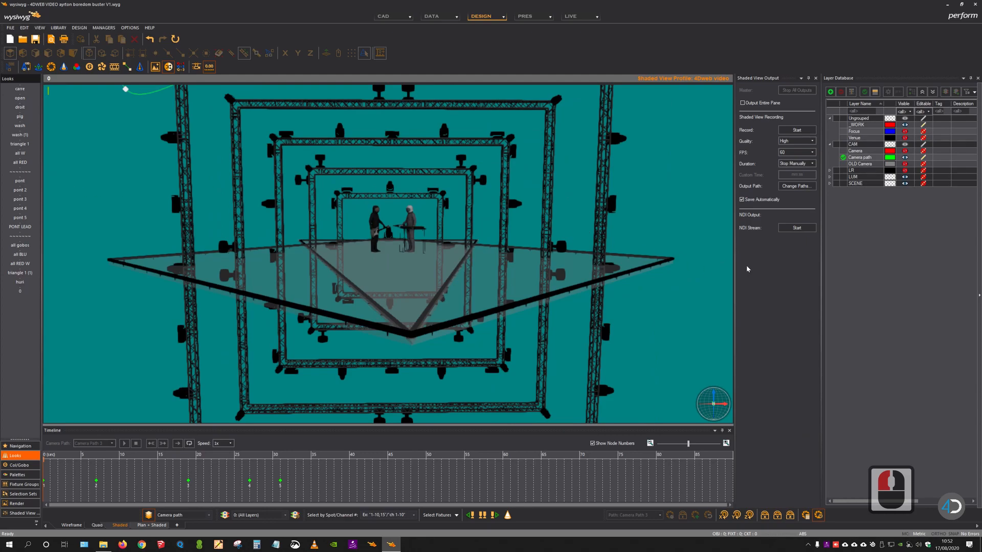
{"action": "left_click", "coordinate": [765, 260]}
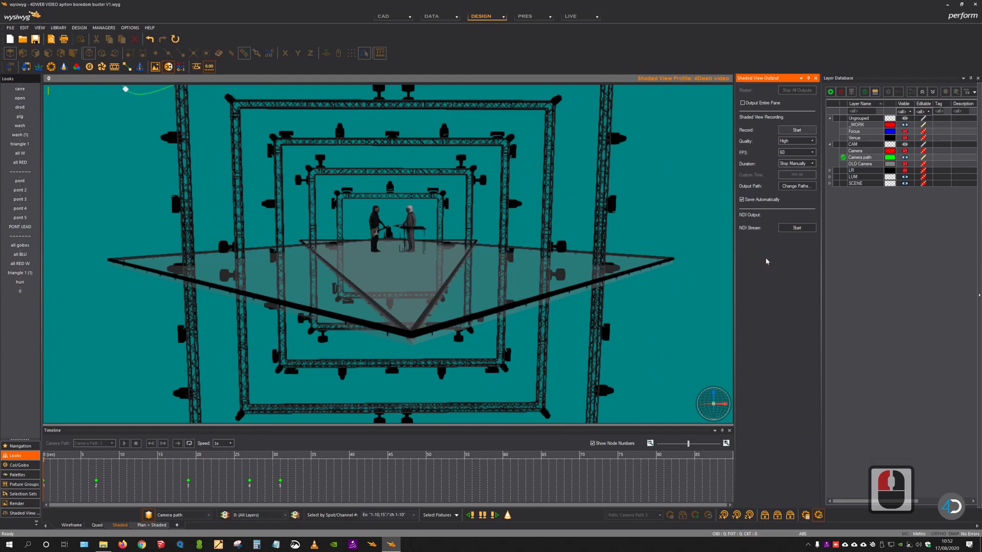
{"action": "left_click", "coordinate": [757, 78]}
{"action": "left_click", "coordinate": [816, 78]}
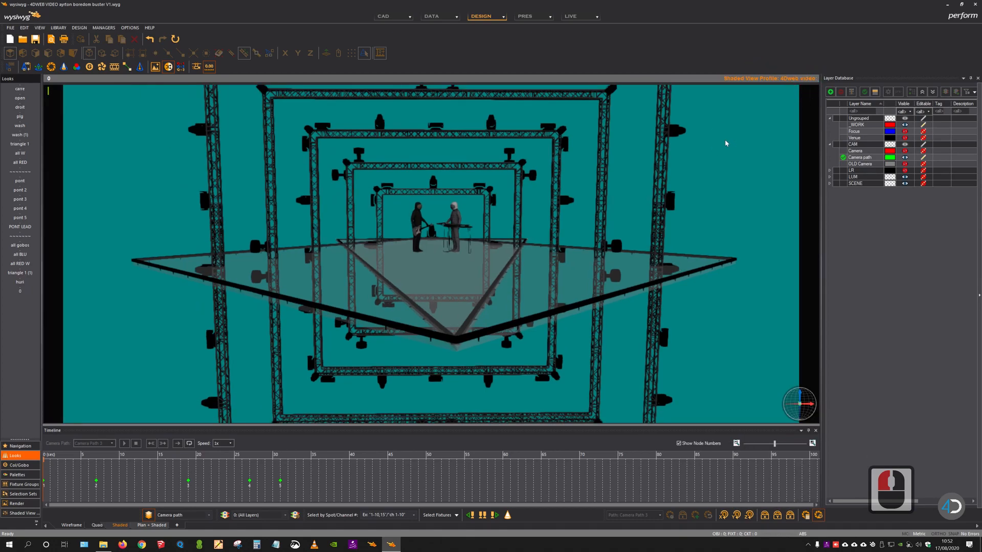
Step: Open the Shaded View Output tool and make a brief test recording of the shaded view
{"action": "key", "text": "ctrl+alt+o"}
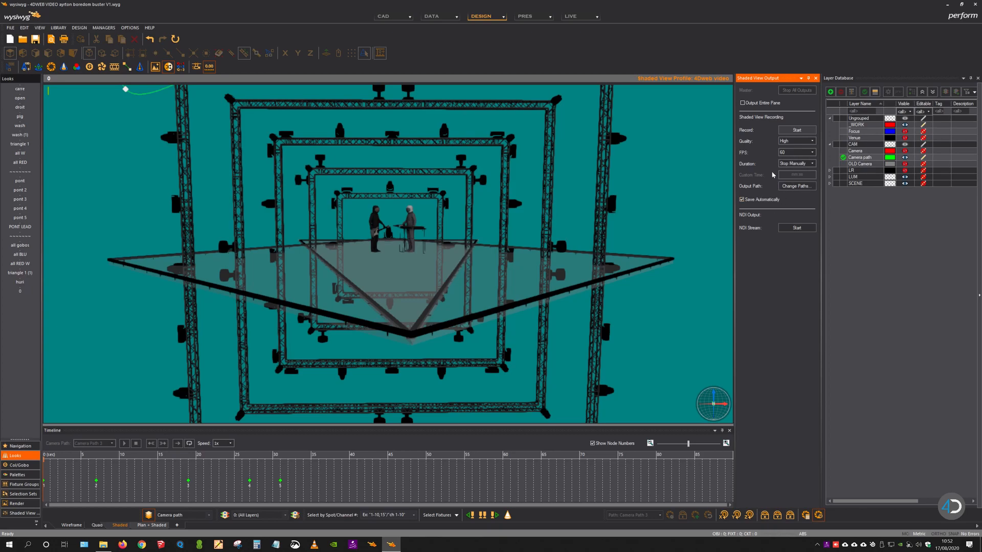
{"action": "left_click", "coordinate": [791, 130]}
{"action": "left_click", "coordinate": [790, 131]}
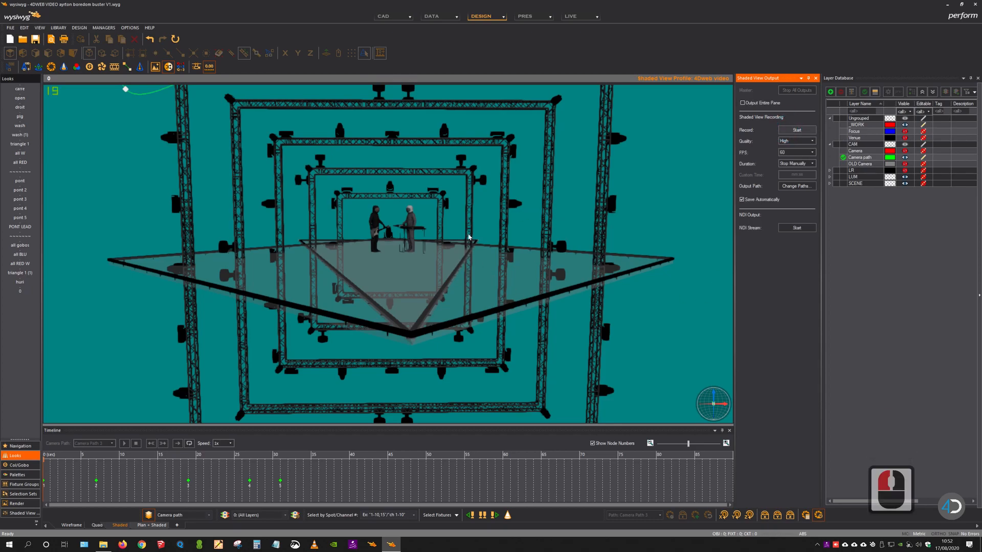
Step: Set the shaded view recording quality to High and the frame rate to 60 FPS
{"action": "left_click", "coordinate": [803, 141]}
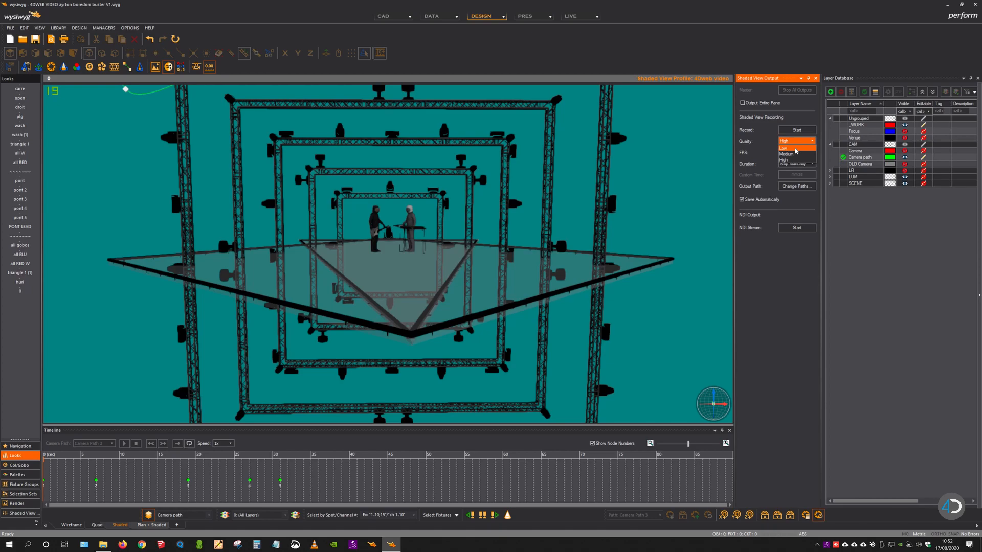
{"action": "left_click", "coordinate": [788, 160]}
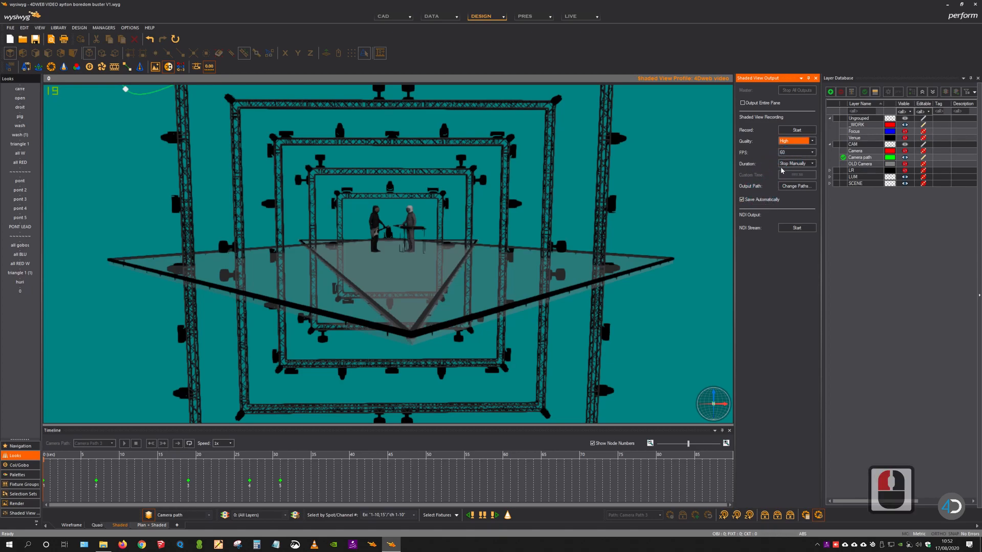
{"action": "left_click", "coordinate": [794, 153]}
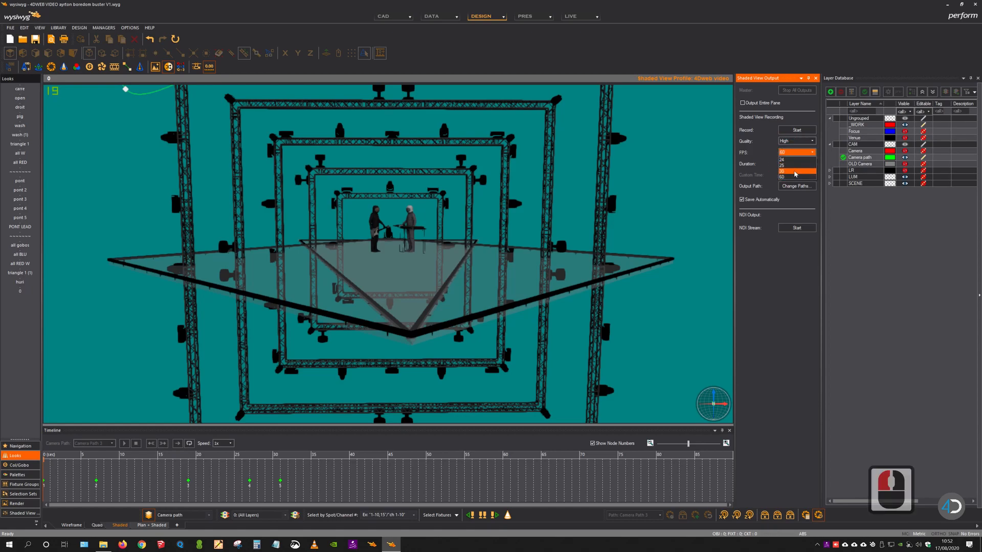
{"action": "left_click", "coordinate": [795, 177]}
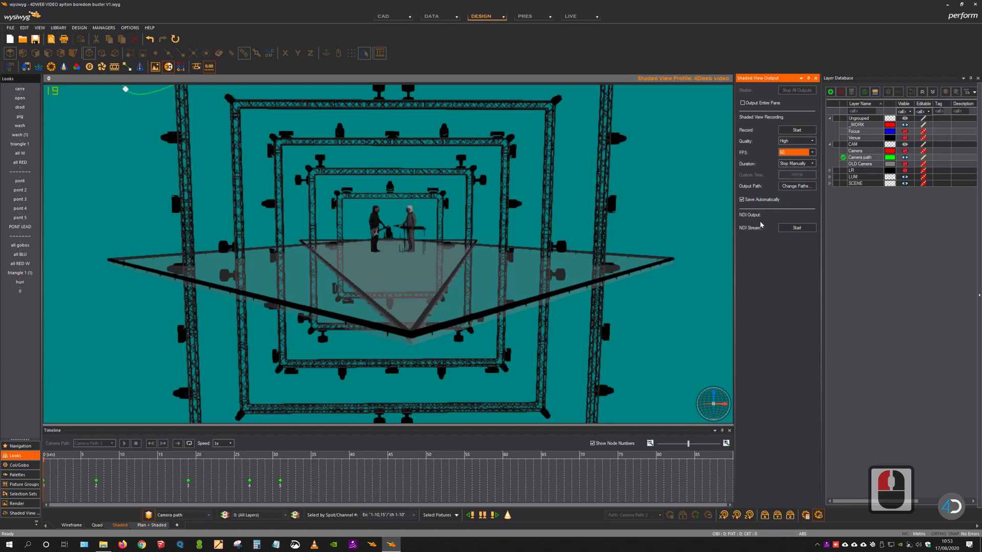
Step: Try the 5 minutes and Custom recording durations and return the duration to Stop Manually
{"action": "left_click", "coordinate": [805, 164]}
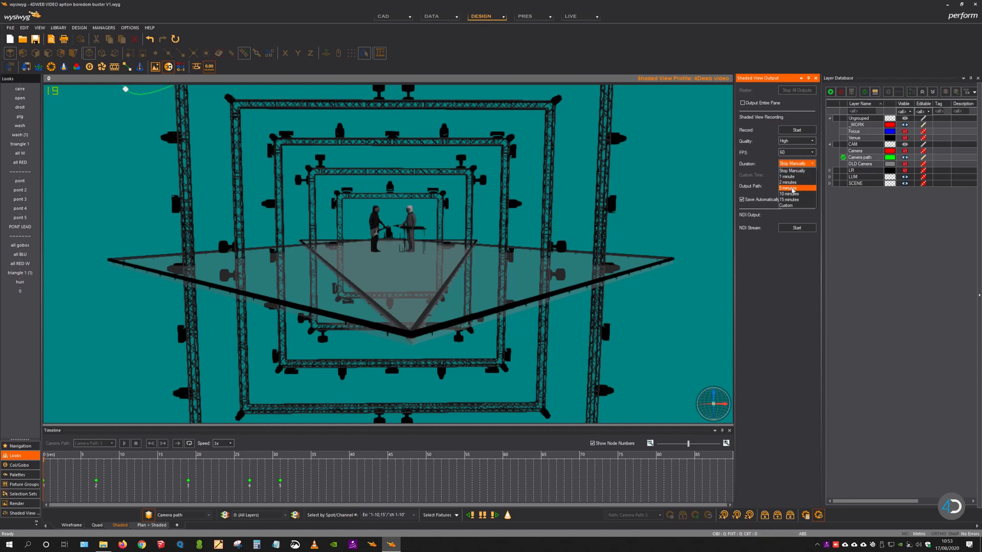
{"action": "left_click", "coordinate": [792, 188]}
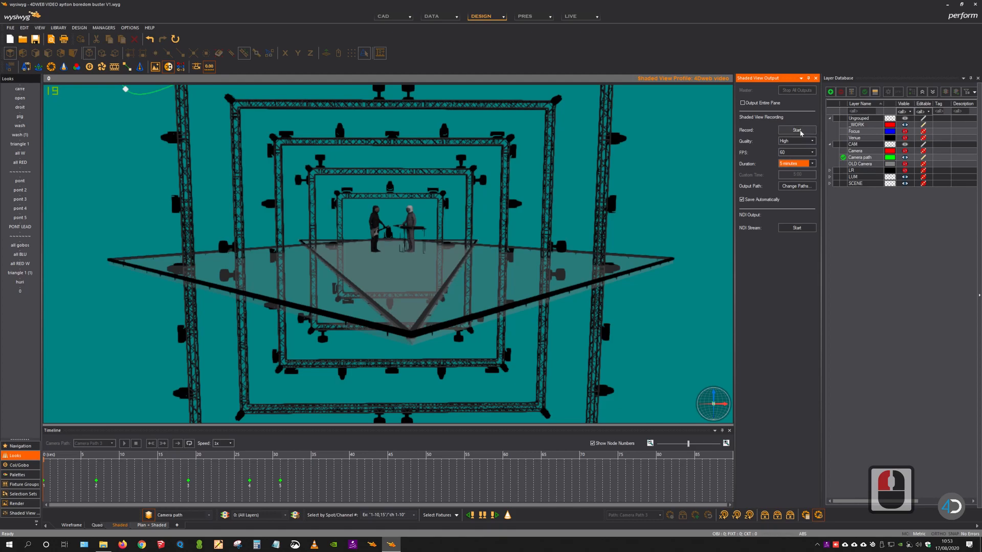
{"action": "left_click", "coordinate": [807, 164]}
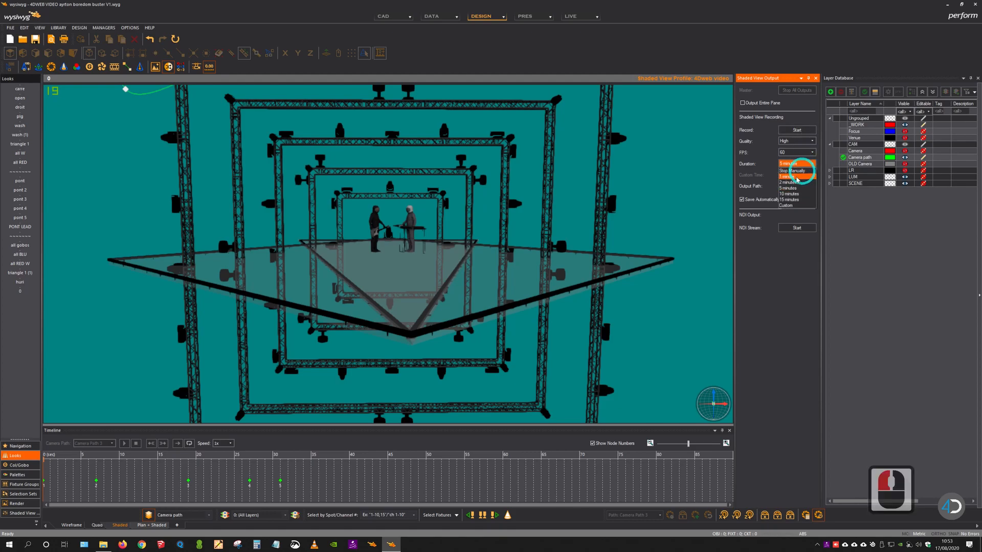
{"action": "left_click", "coordinate": [789, 206]}
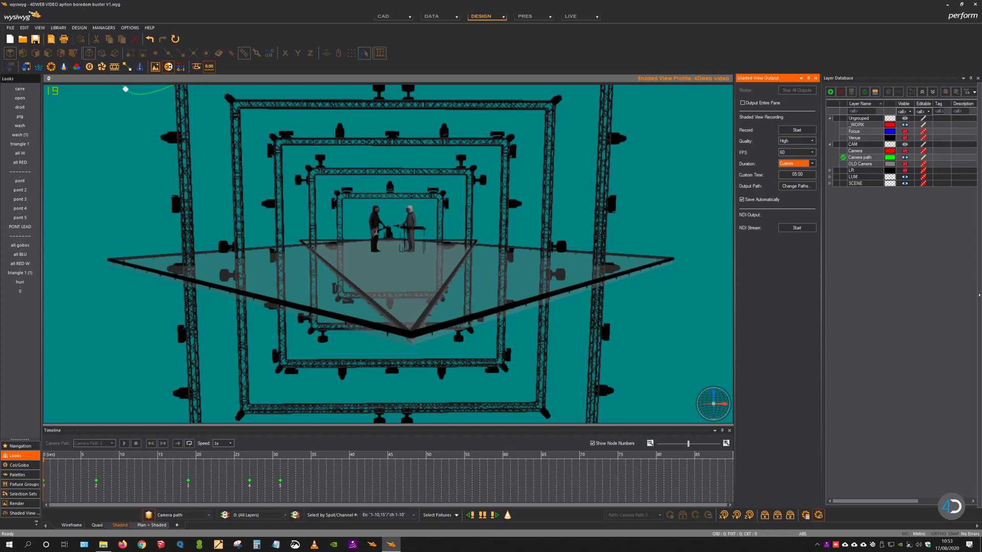
{"action": "left_click", "coordinate": [801, 164]}
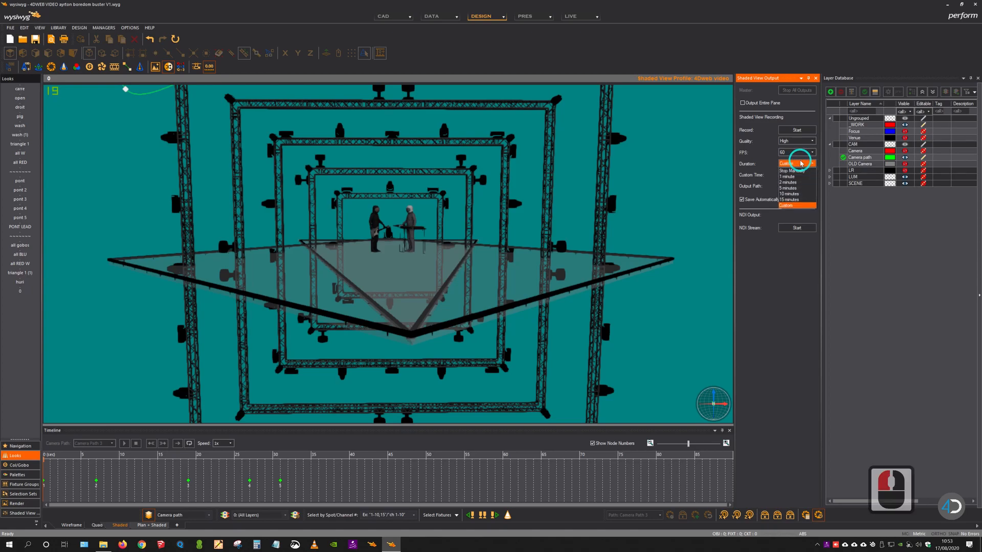
{"action": "left_click", "coordinate": [799, 171]}
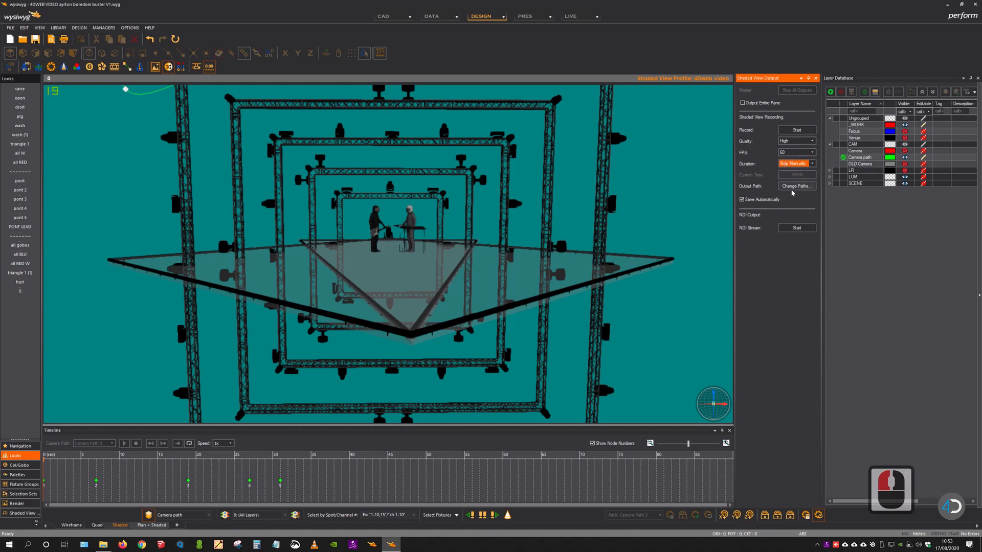
Step: Review the shaded view recording file locations and record a full playback of Camera Path 3
{"action": "left_click", "coordinate": [799, 186]}
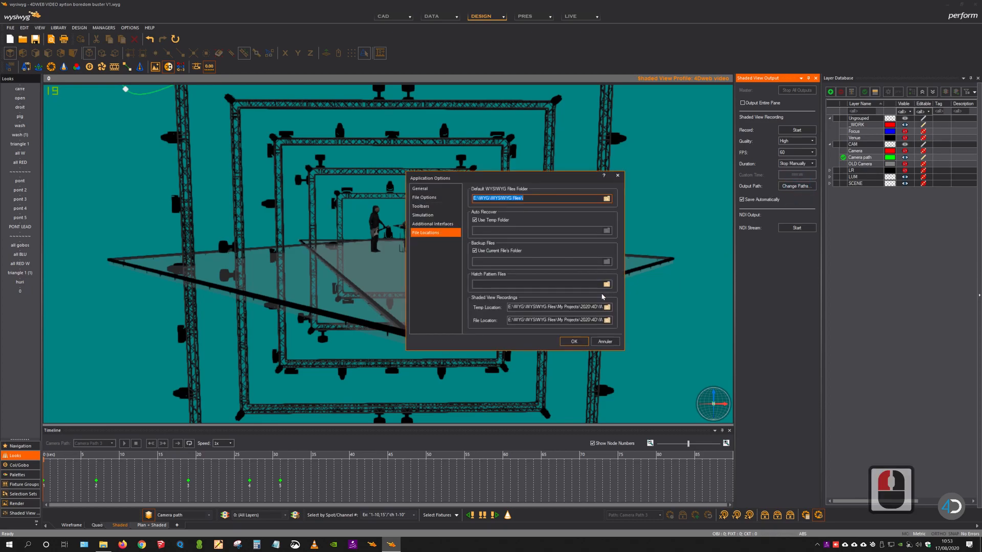
{"action": "left_click", "coordinate": [606, 341]}
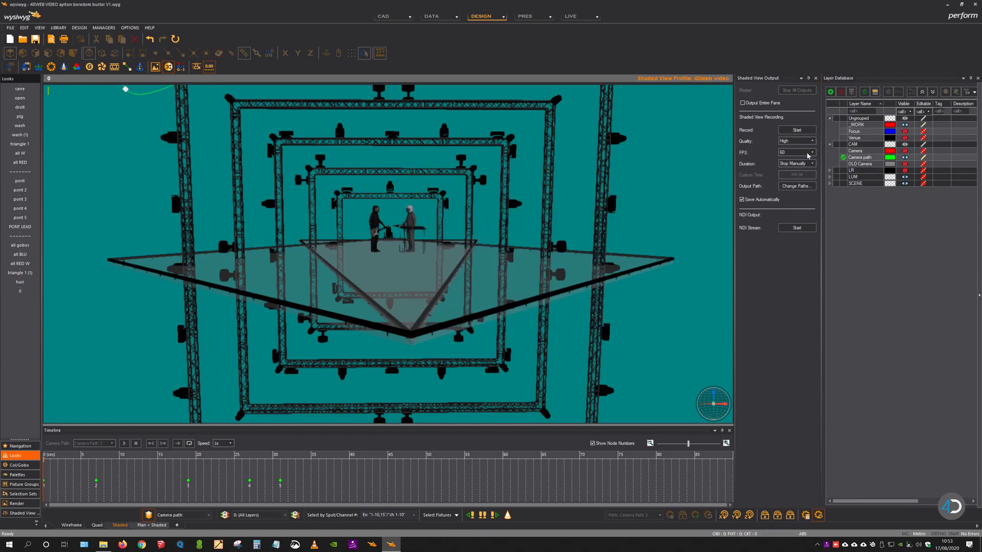
{"action": "left_click", "coordinate": [804, 132]}
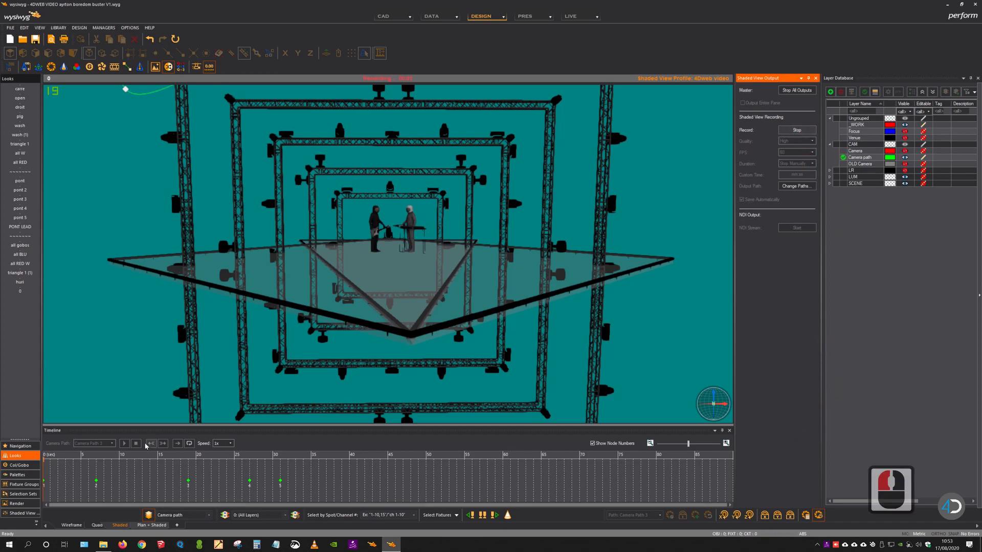
{"action": "left_click", "coordinate": [124, 445]}
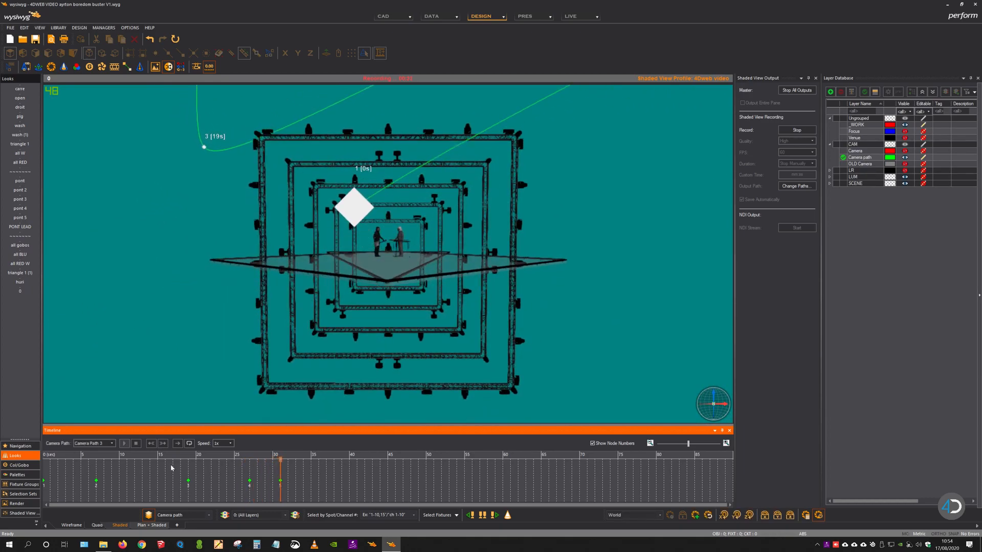
{"action": "left_click", "coordinate": [798, 135]}
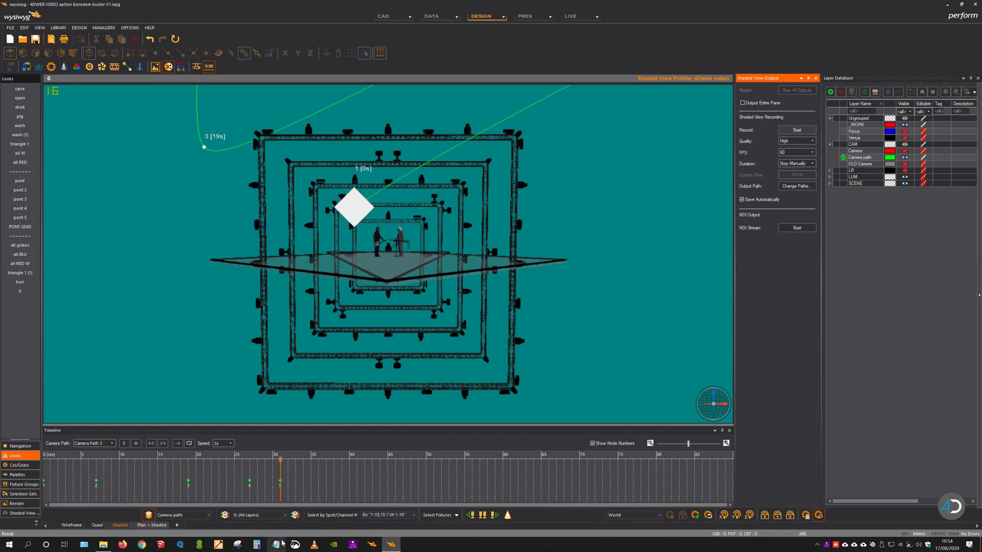
Step: Switch to File Explorer, show the exports folder in Details view and play the newest MP4 recording in VLC
{"action": "left_click", "coordinate": [104, 545]}
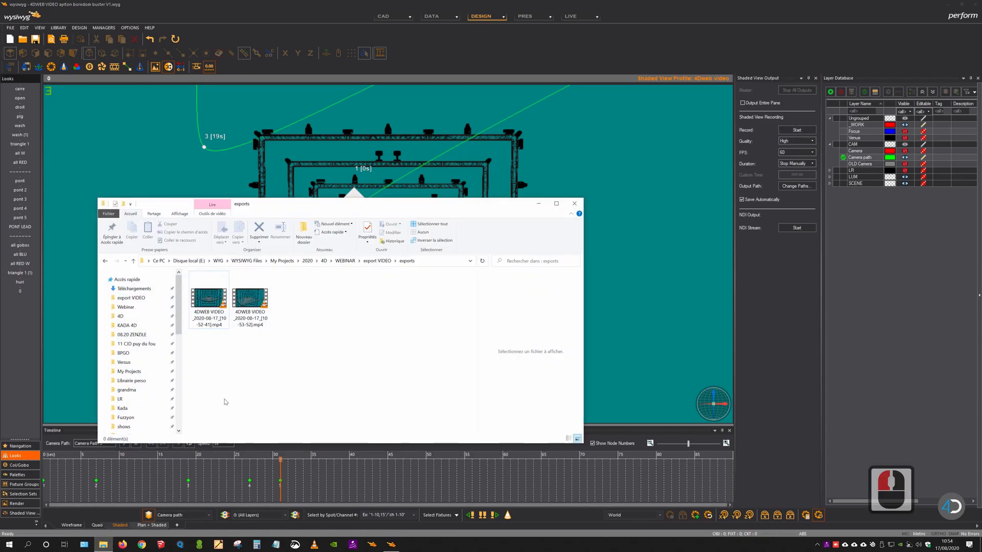
{"action": "left_click", "coordinate": [252, 318]}
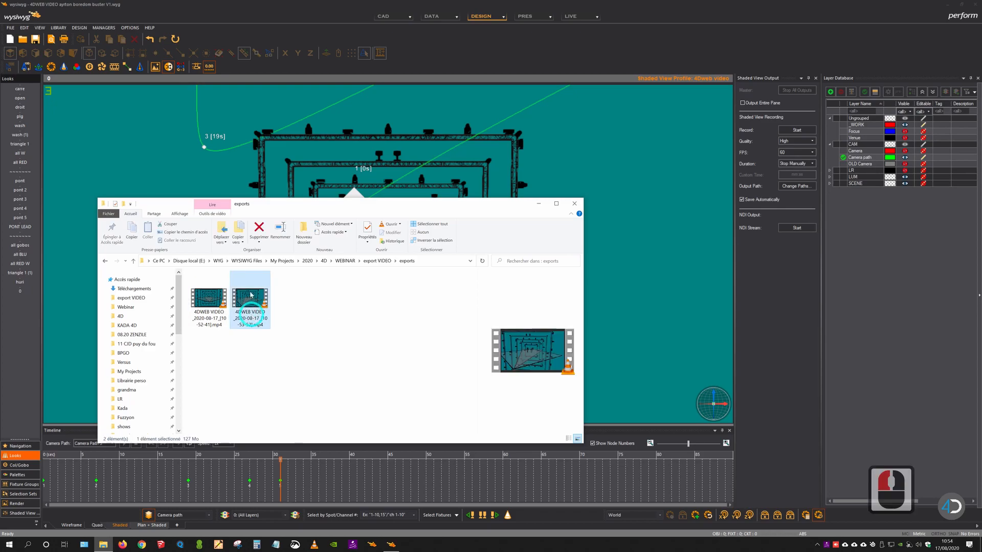
{"action": "left_click", "coordinate": [180, 215]}
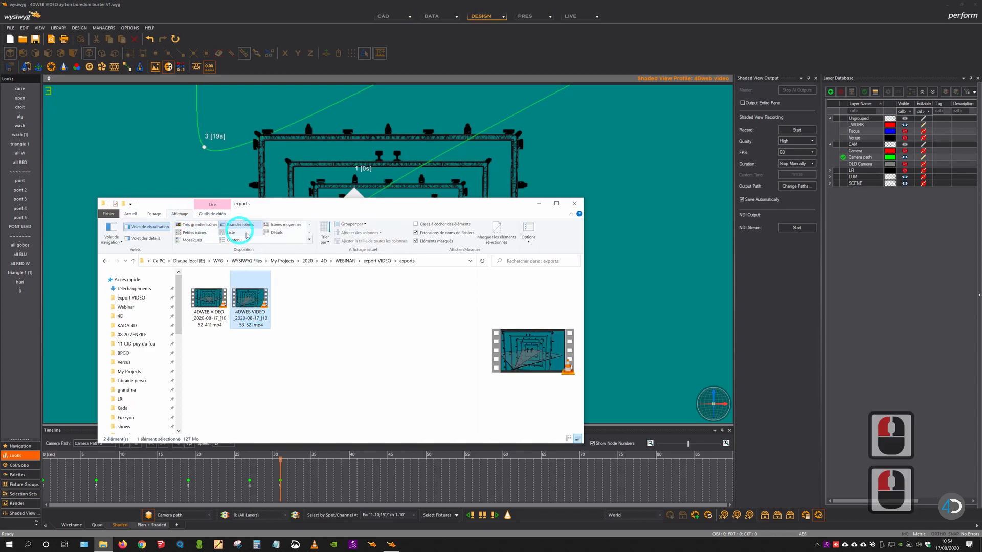
{"action": "left_click", "coordinate": [276, 232]}
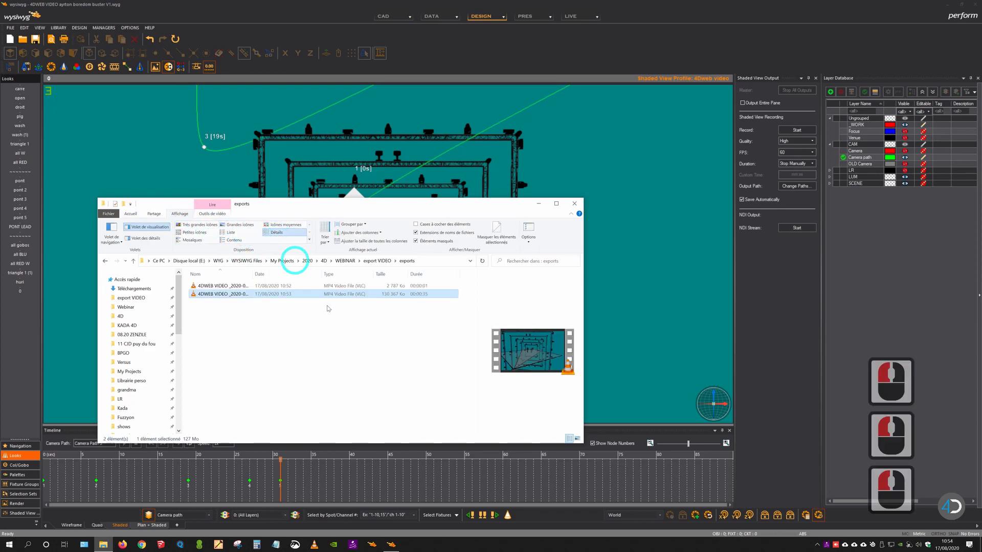
{"action": "double_click", "coordinate": [236, 296]}
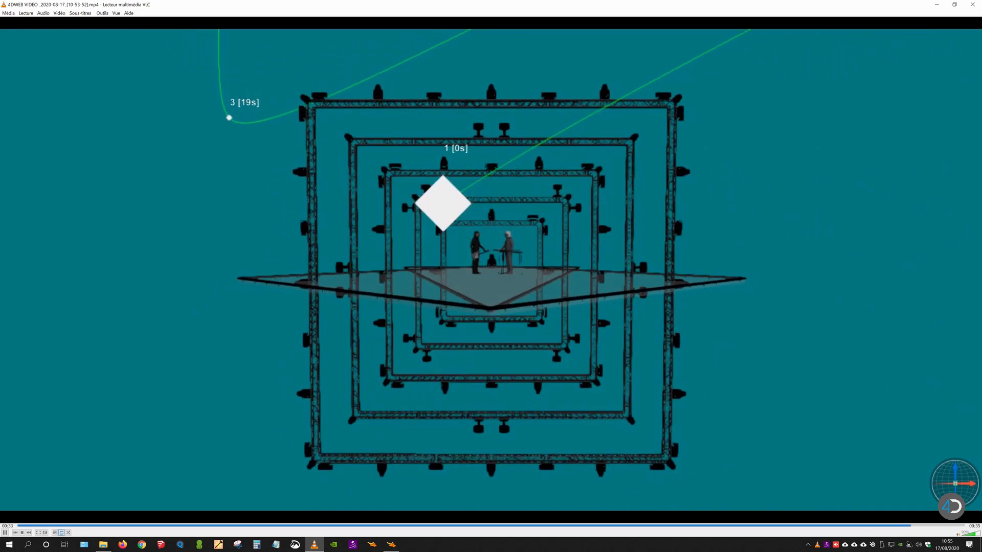
{"action": "left_click", "coordinate": [973, 5]}
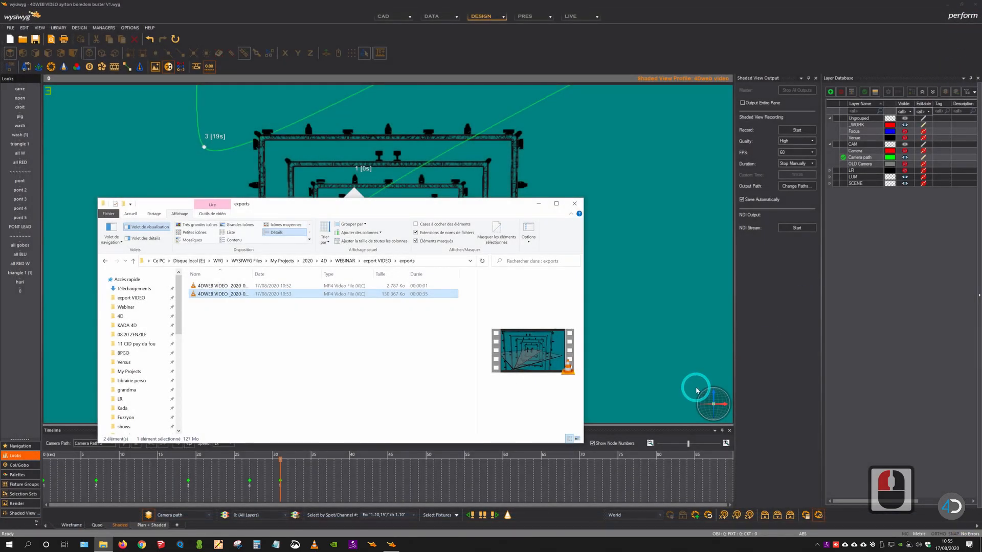
{"action": "left_click", "coordinate": [538, 204]}
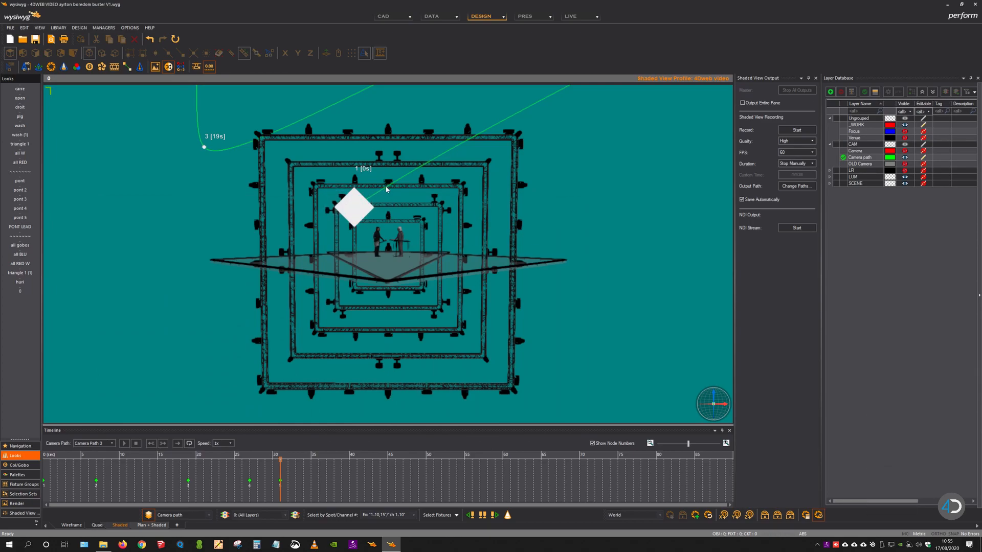
Step: In CAD mode, open the properties of Camera Path 3 and turn off Show Camera Path in Shaded Views
{"action": "right_click", "coordinate": [496, 297]}
{"action": "left_click", "coordinate": [396, 17]}
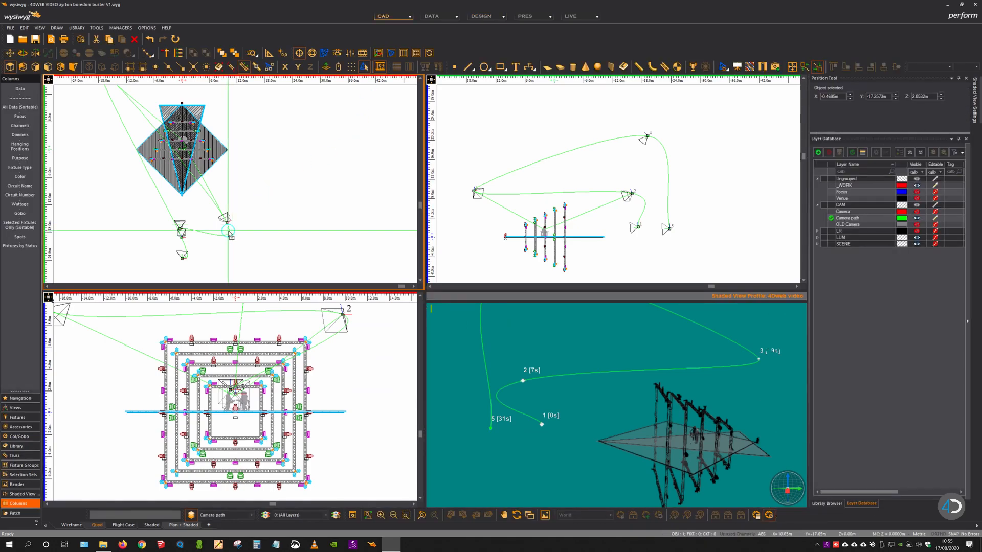
{"action": "left_click", "coordinate": [230, 235]}
{"action": "key", "text": "alt+Return"}
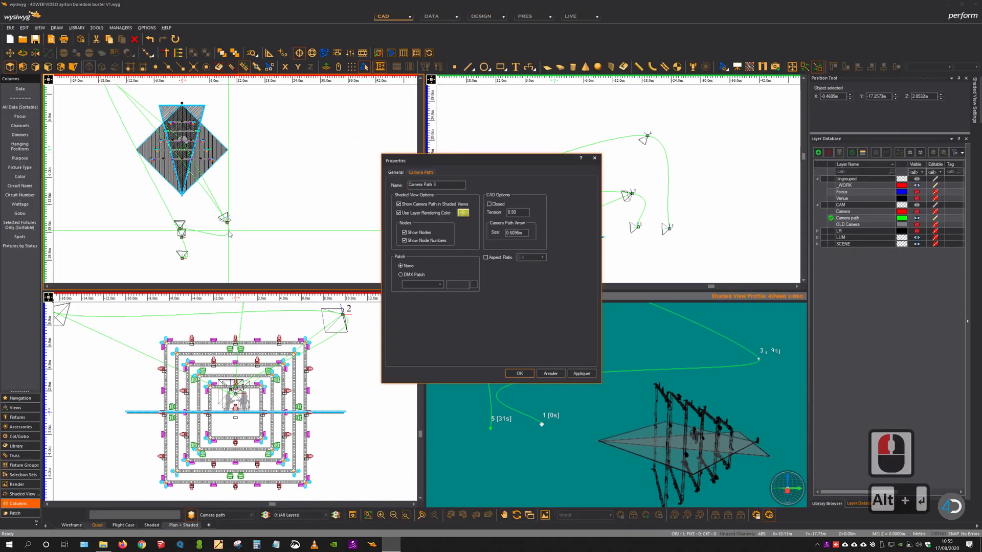
{"action": "left_click", "coordinate": [415, 206]}
{"action": "left_click", "coordinate": [415, 206]}
{"action": "left_click", "coordinate": [415, 206]}
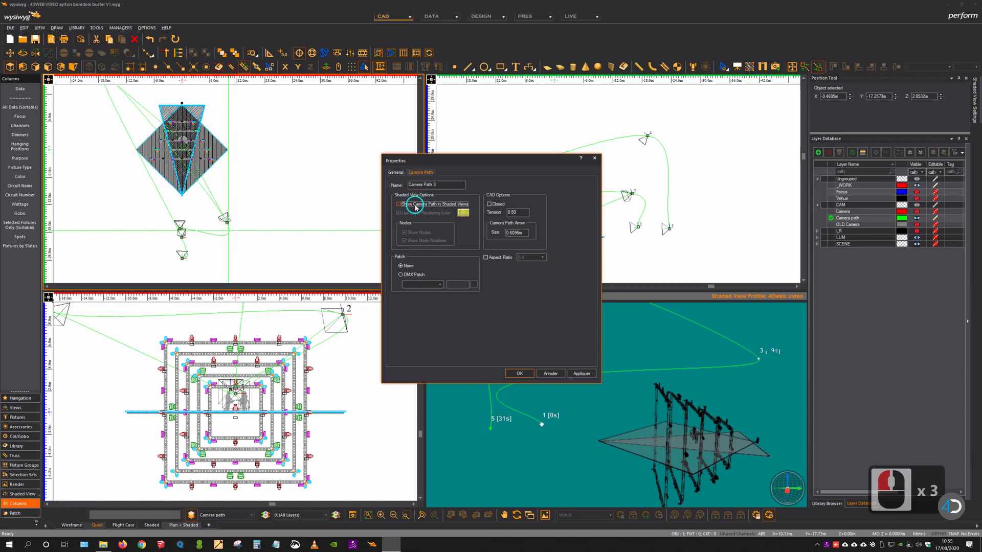
{"action": "left_click", "coordinate": [583, 374]}
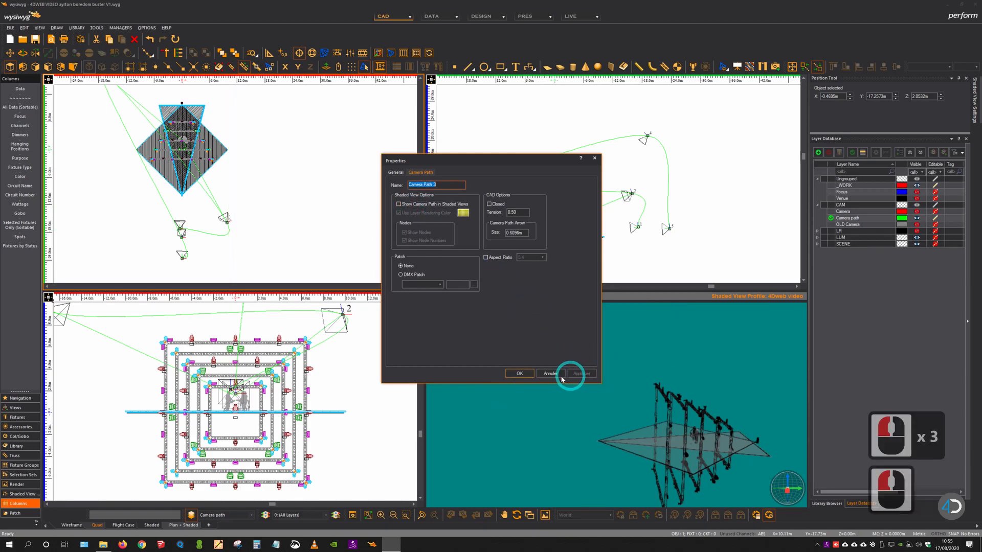
Step: Confirm the camera path properties and, in Design mode, turn off the Gyroscope in the shaded view's options
{"action": "left_click", "coordinate": [520, 374]}
{"action": "left_click", "coordinate": [473, 16]}
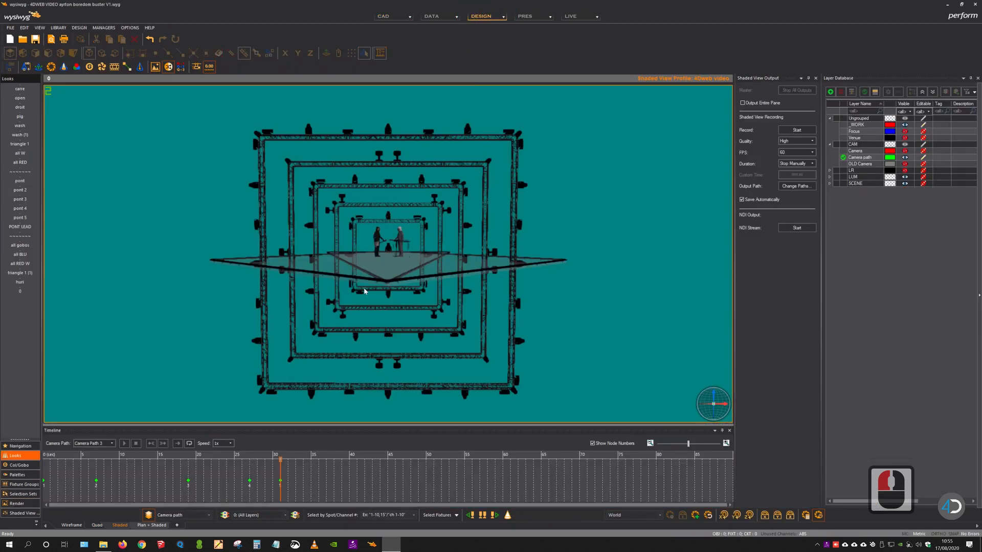
{"action": "right_click", "coordinate": [337, 261]}
{"action": "left_click", "coordinate": [365, 462]}
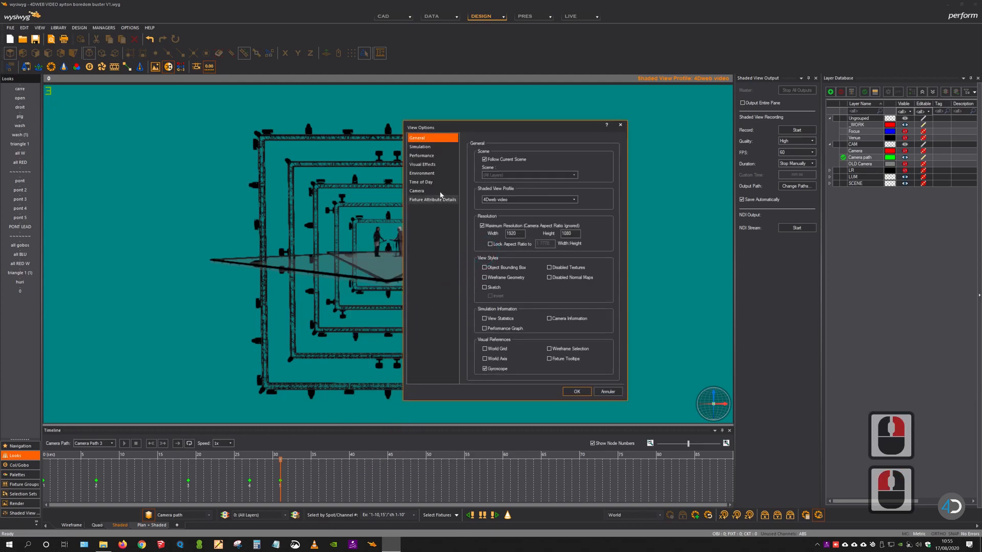
{"action": "left_click", "coordinate": [419, 147]}
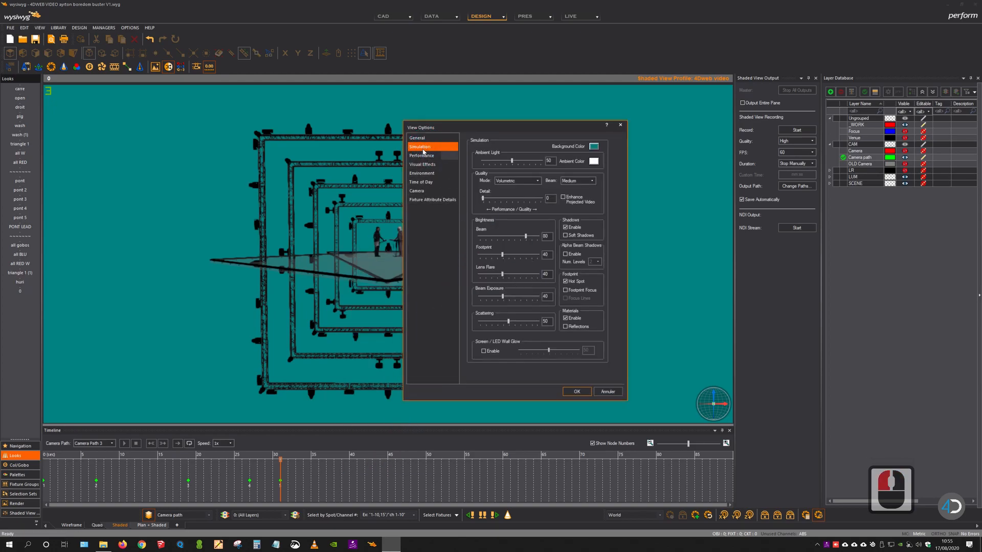
{"action": "left_click", "coordinate": [417, 138]}
{"action": "left_click", "coordinate": [503, 370]}
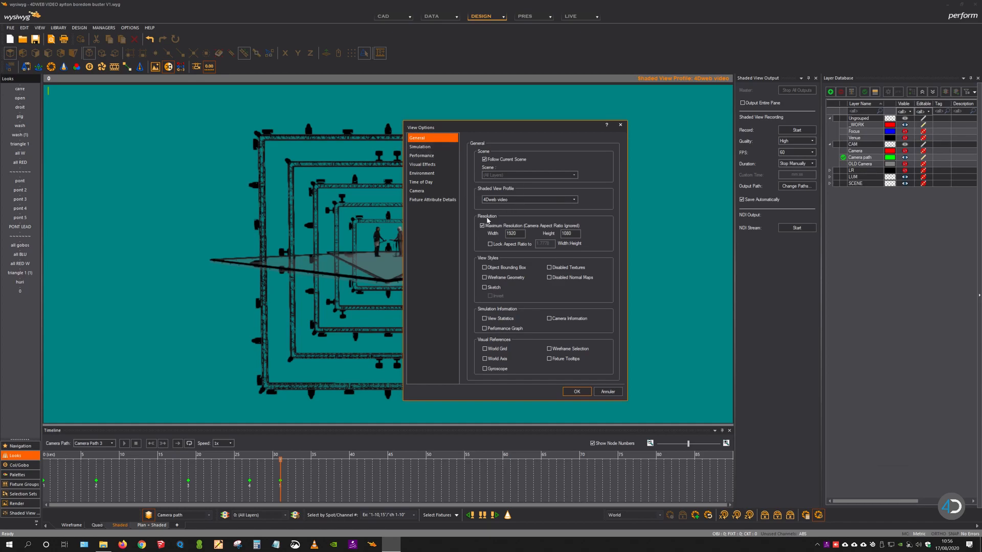
{"action": "left_click", "coordinate": [487, 221]}
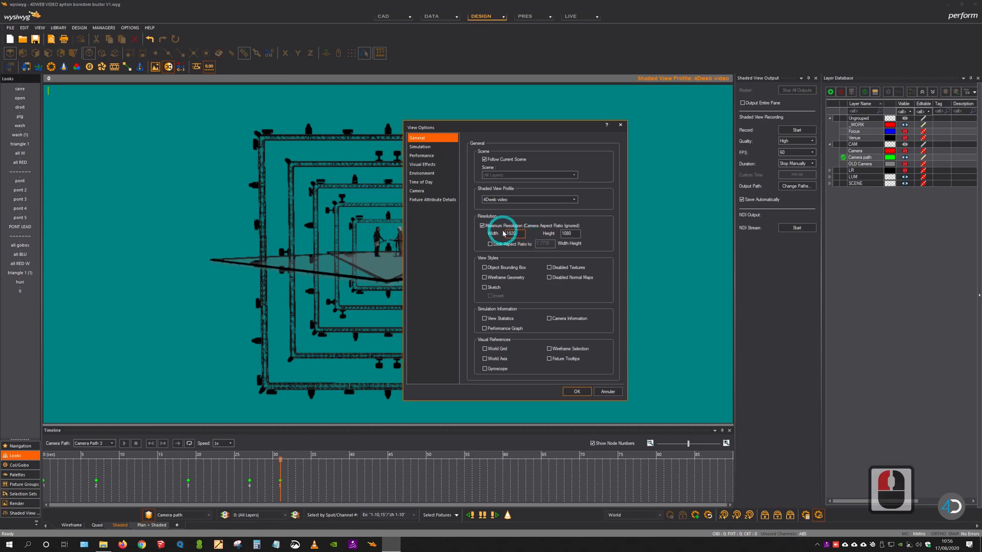
{"action": "left_click", "coordinate": [577, 392]}
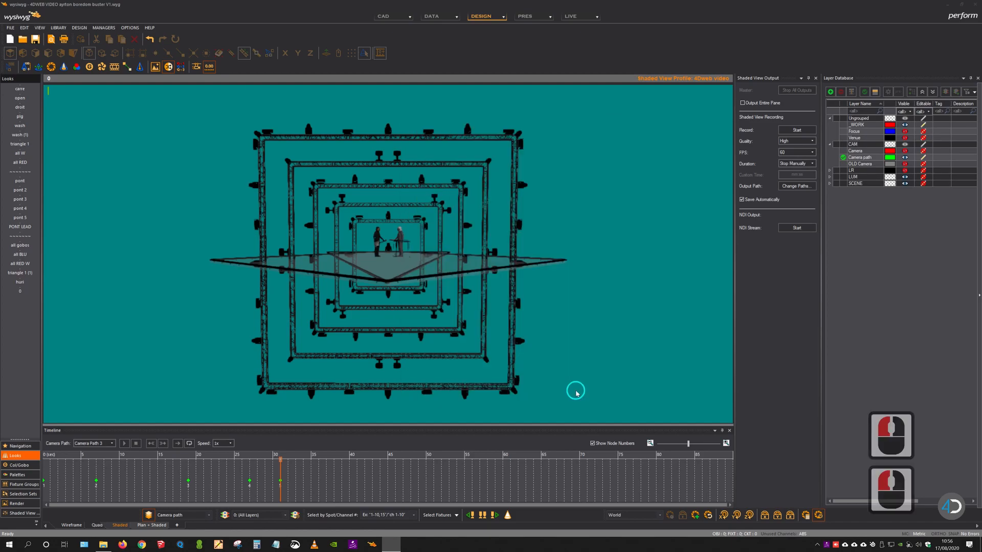
Step: Reopen the shaded view's options to check the General visual references and resolution settings, then close them
{"action": "right_click", "coordinate": [479, 264]}
{"action": "left_click", "coordinate": [514, 471]}
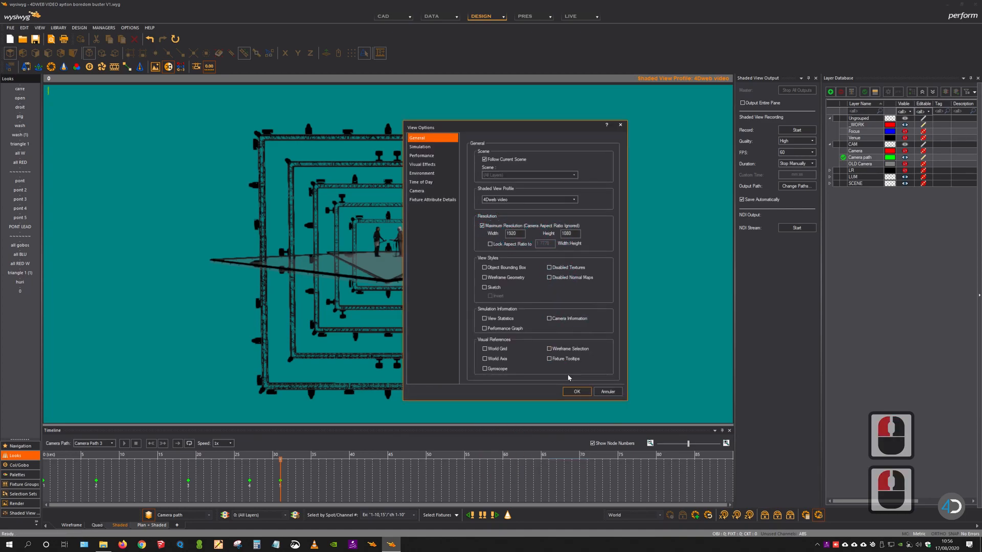
{"action": "left_click", "coordinate": [576, 392]}
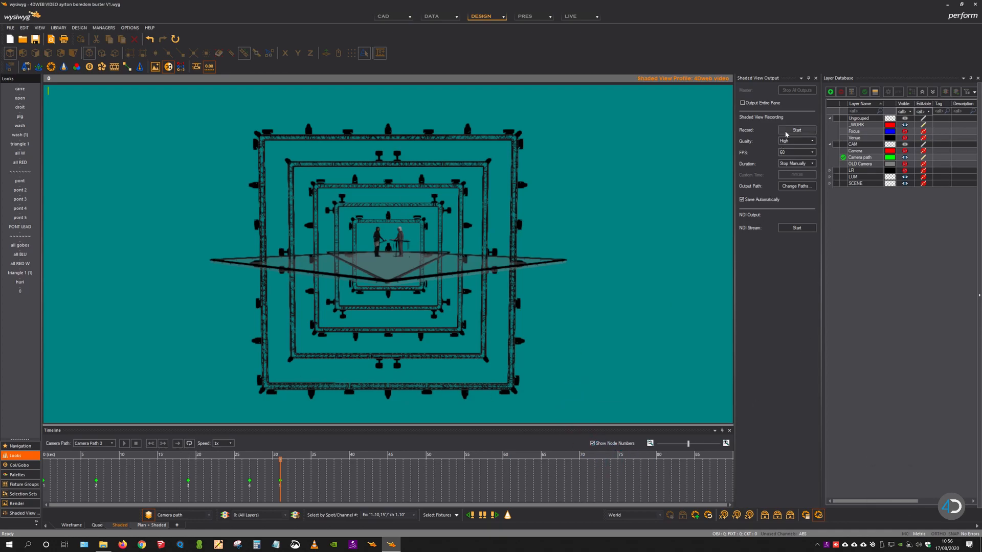
Step: Record a full playback of Camera Path 3, moving node 4 to about 28 s on the timeline, and stop the recording
{"action": "left_click", "coordinate": [126, 445]}
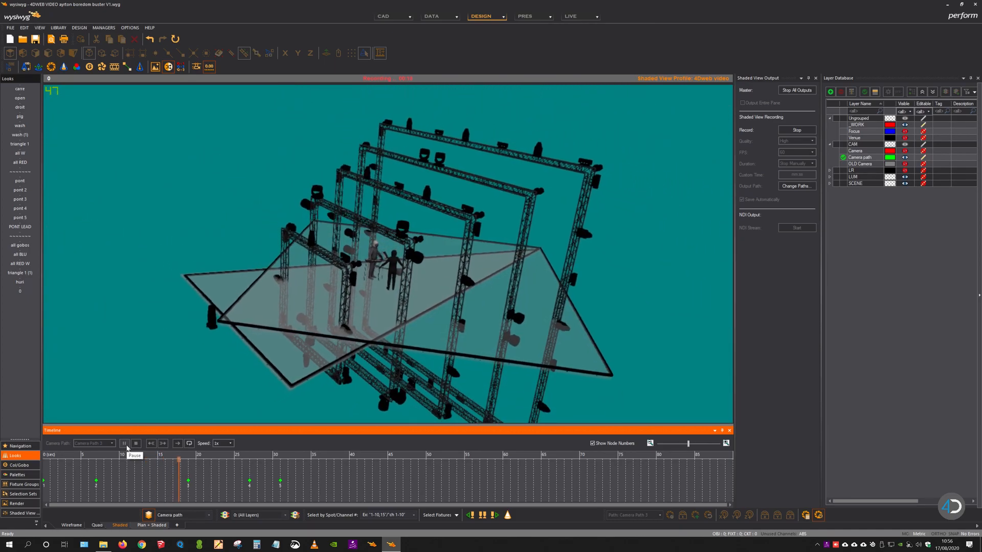
{"action": "left_click", "coordinate": [253, 480]}
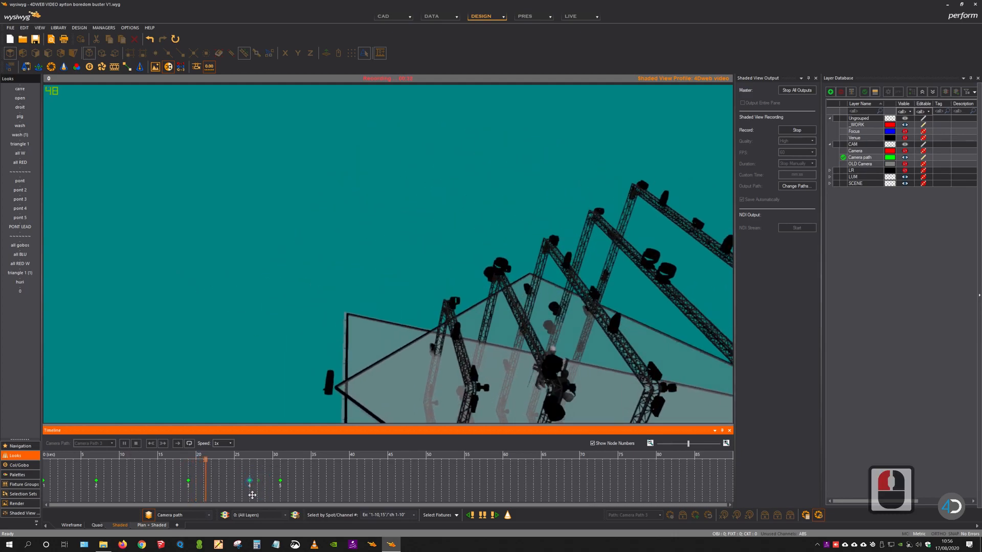
{"action": "left_click_drag", "start_coordinate": [252, 495], "coordinate": [251, 501]}
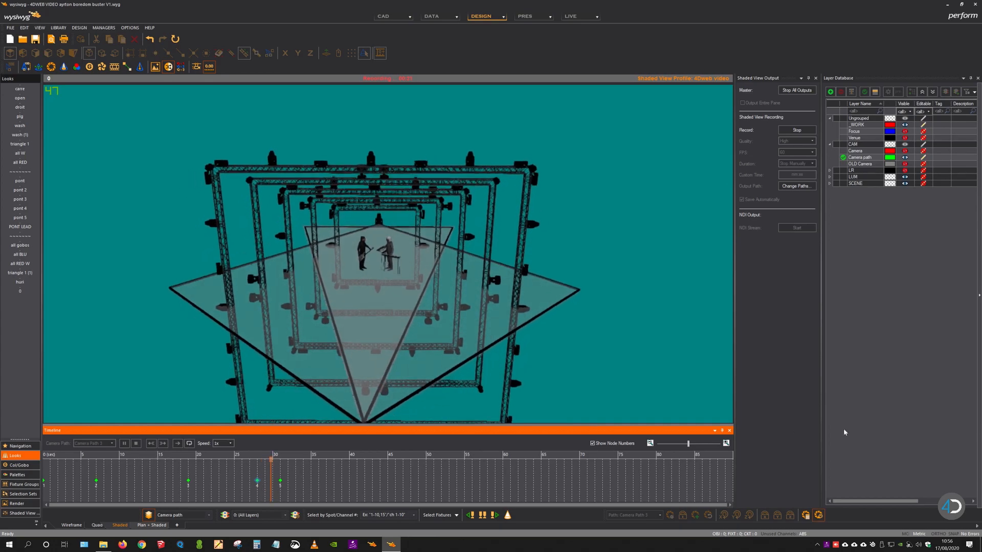
{"action": "left_click", "coordinate": [796, 131]}
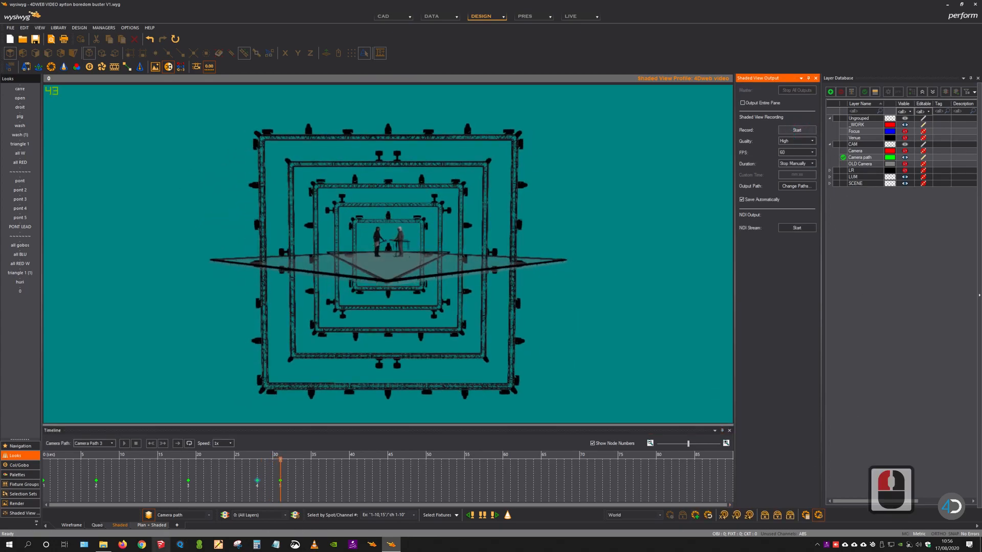
Step: Switch to File Explorer, play the newest MP4 recording from the exports folder in VLC and minimize the folder window
{"action": "left_click", "coordinate": [103, 545]}
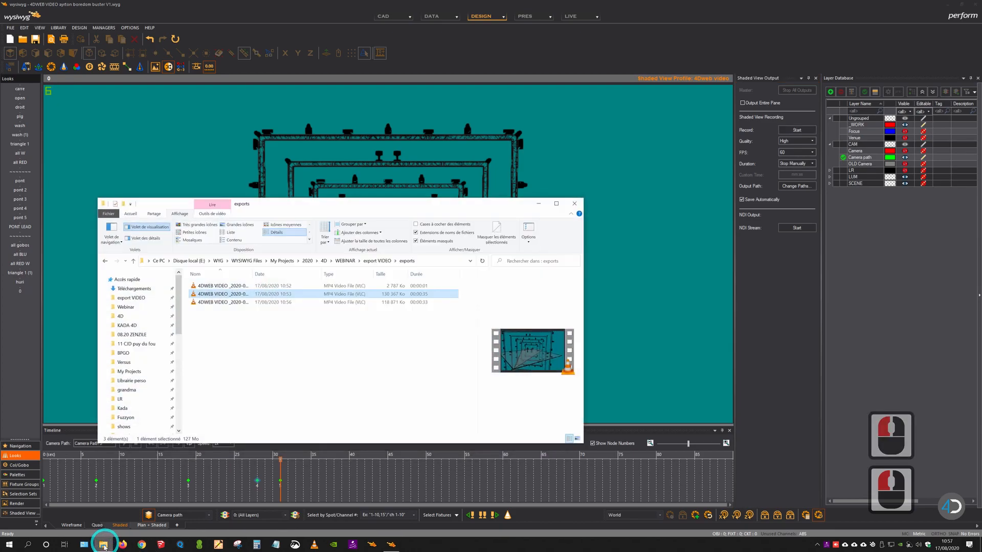
{"action": "double_click", "coordinate": [225, 302]}
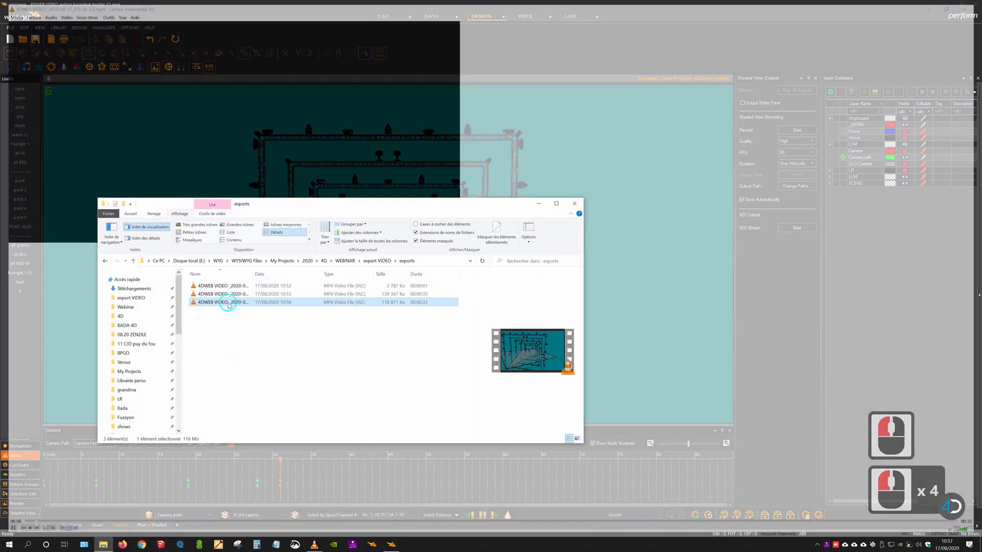
{"action": "left_click", "coordinate": [539, 204]}
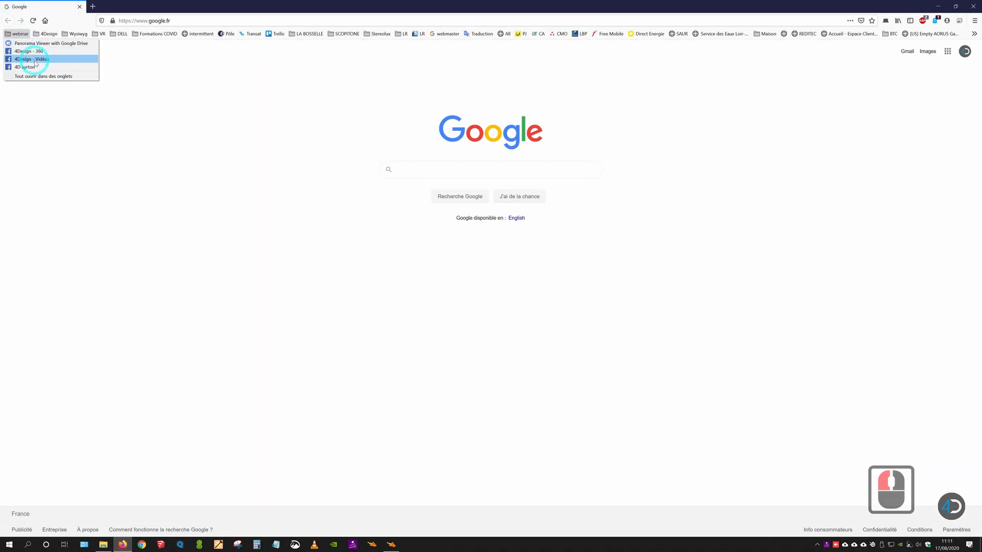
Step: Switch to Firefox, play the 4Design video "Lightdesign Abesses - Beat Torrent remix - HD" in full screen and lower its volume
{"action": "left_click", "coordinate": [36, 63]}
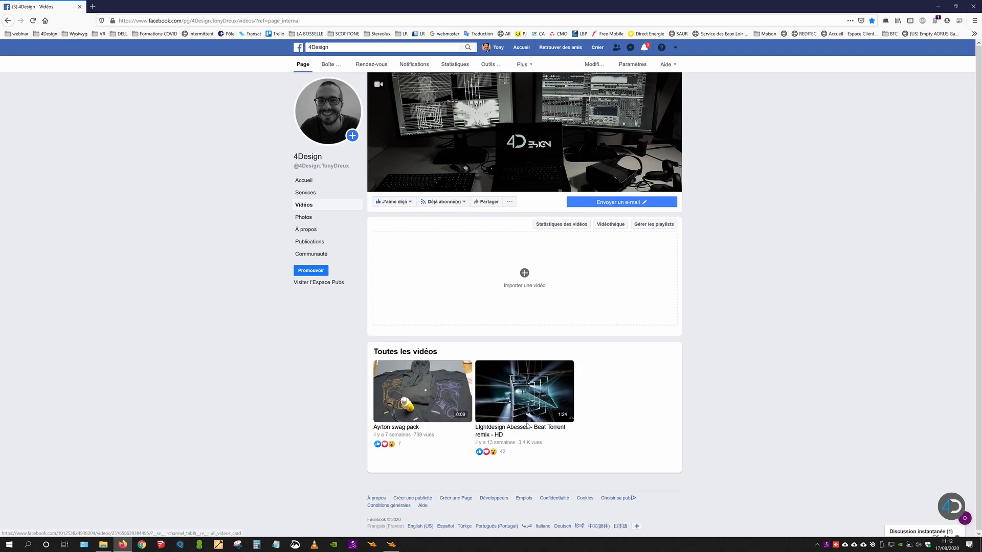
{"action": "left_click", "coordinate": [524, 428]}
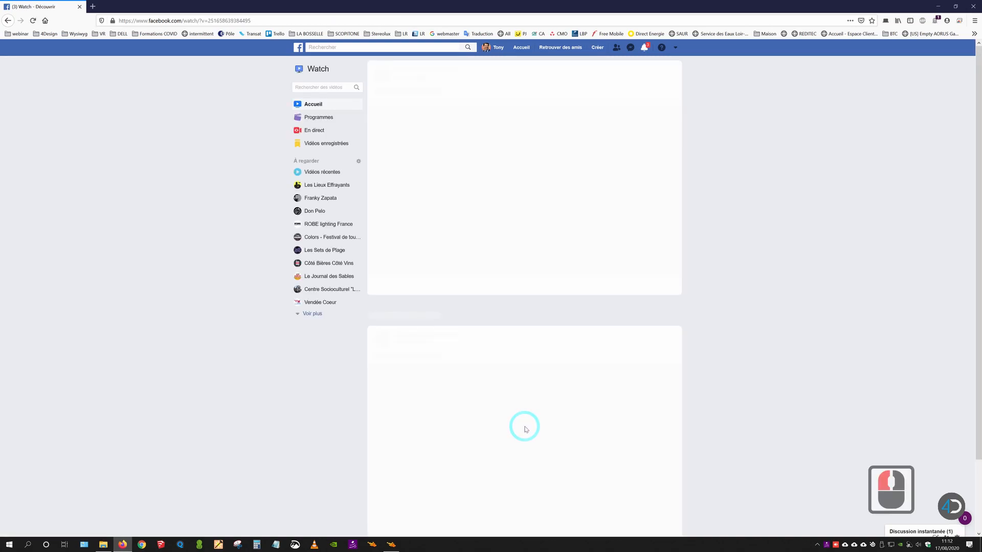
{"action": "left_click", "coordinate": [376, 272]}
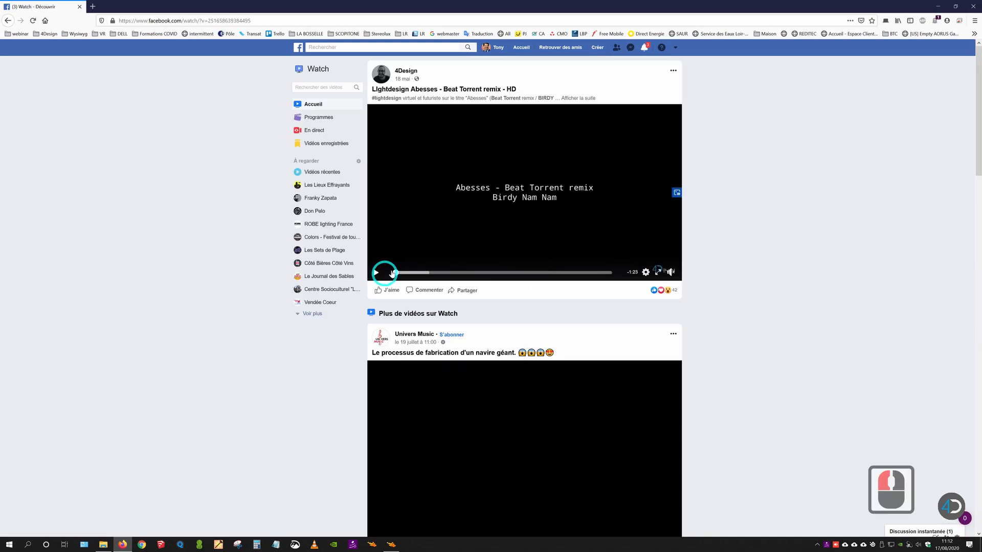
{"action": "left_click", "coordinate": [657, 271]}
{"action": "left_click", "coordinate": [621, 465]}
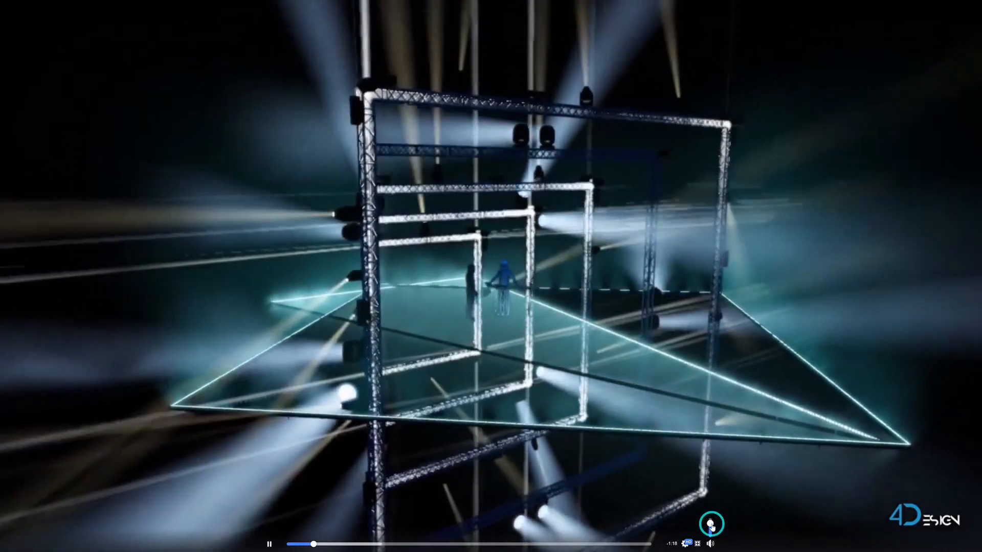
{"action": "left_click_drag", "start_coordinate": [711, 525], "coordinate": [711, 531]}
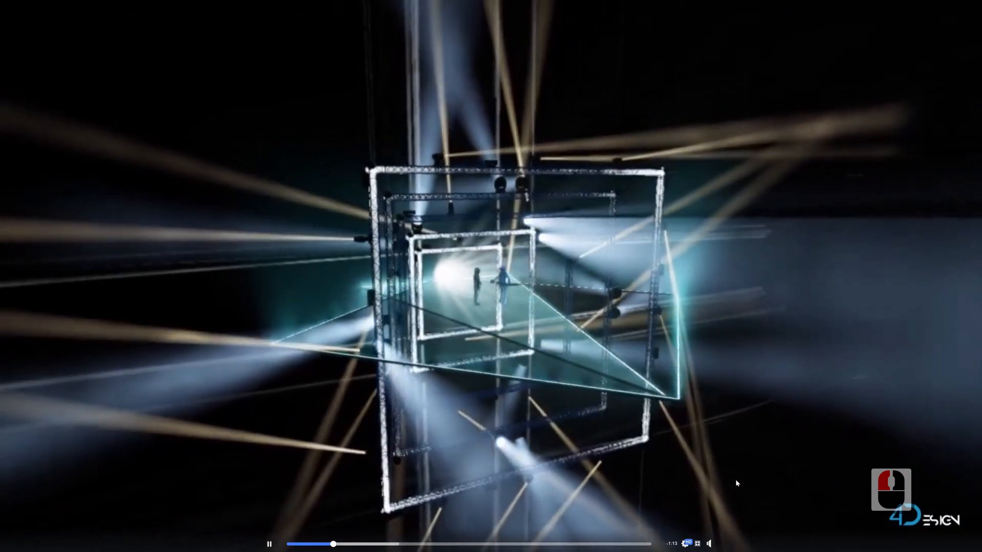